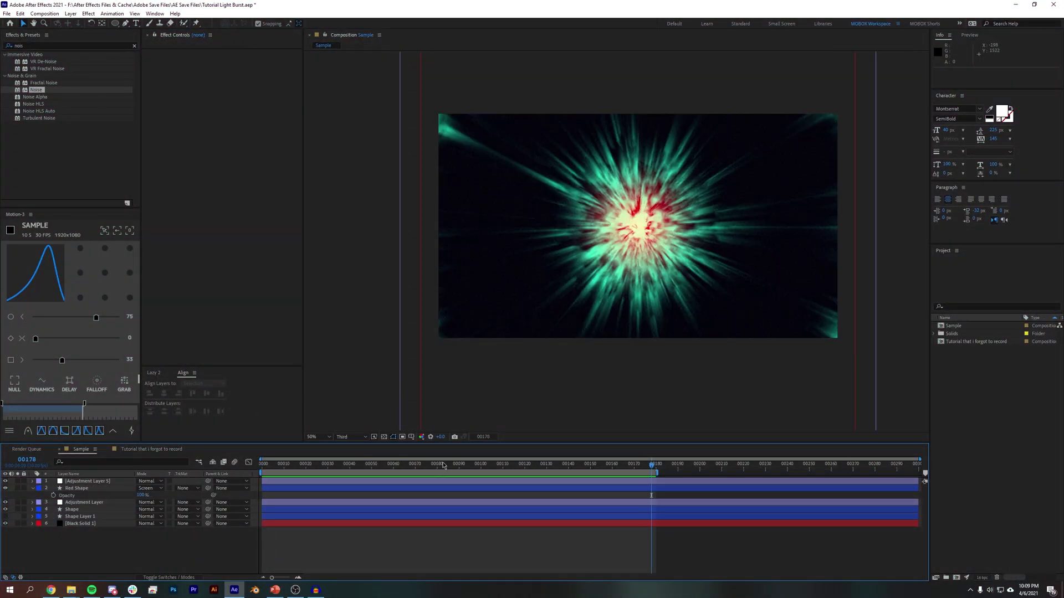
Play back the finished Sample light burst composition and view it enlarged.
key("space")
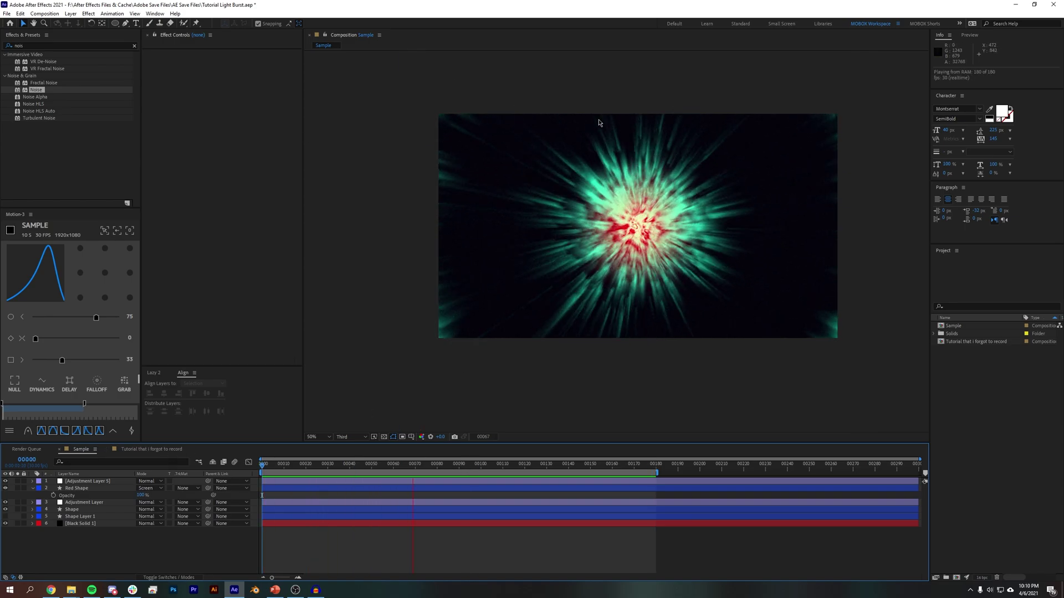
scroll(602, 122, "up", 1)
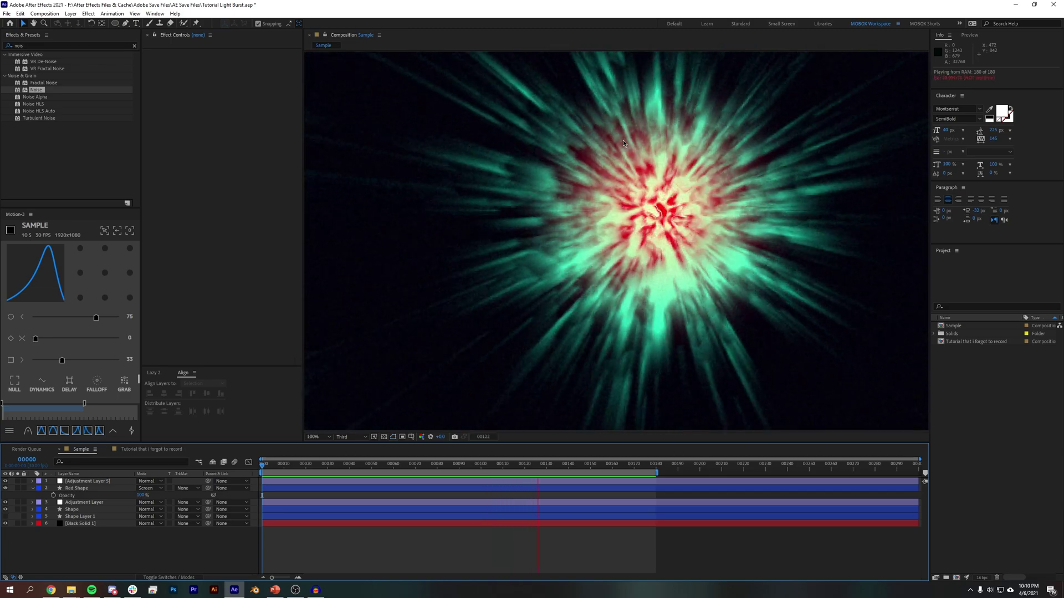
key("space")
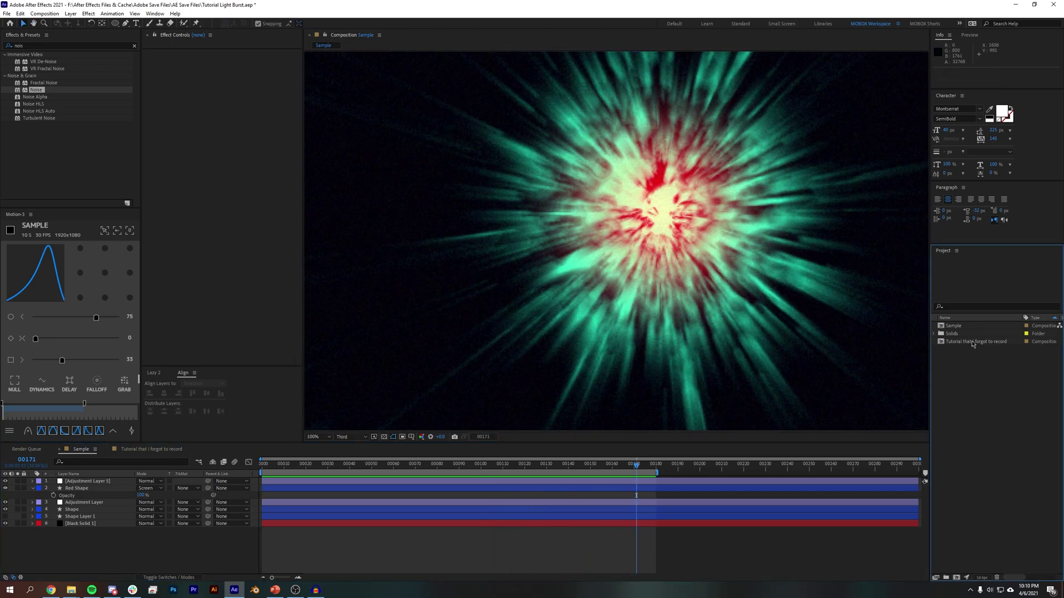
Create a new composition of 2000 by 2000 px at 30 fps, lasting 300 frames, with a black background.
left_click(45, 13)
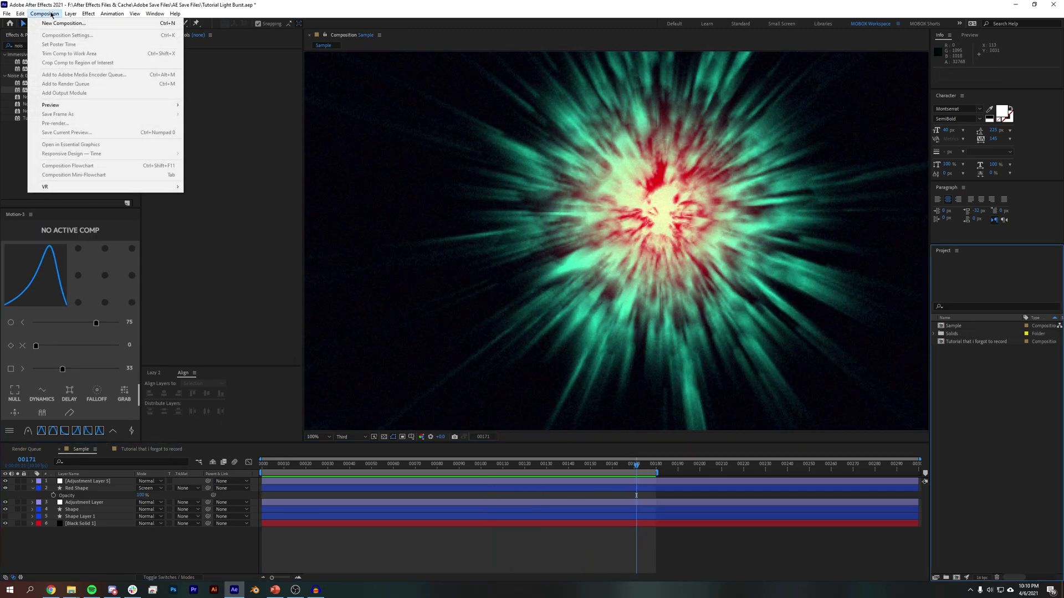
left_click(62, 23)
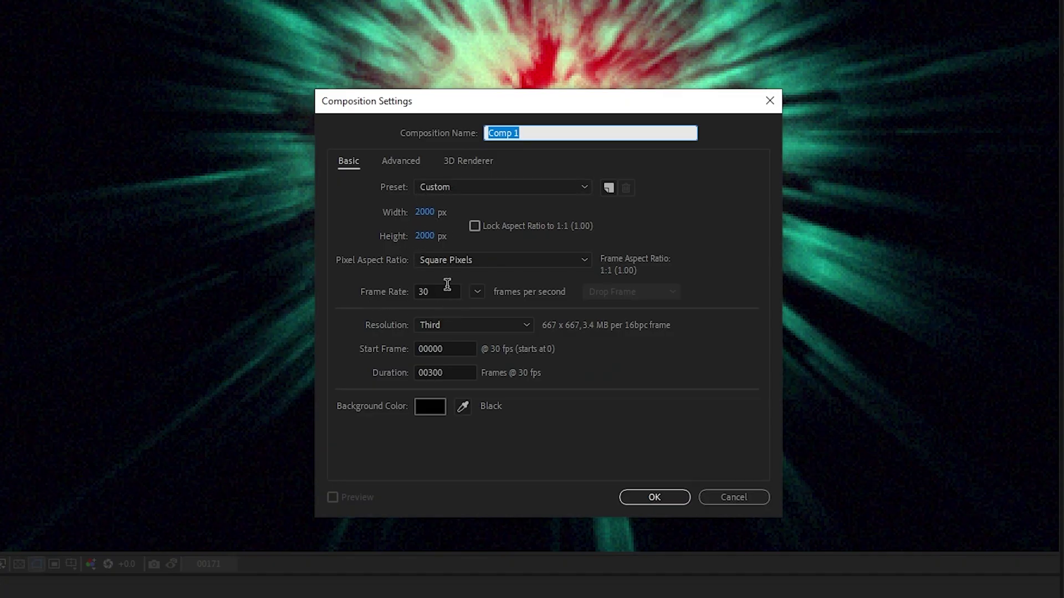
left_click(438, 371)
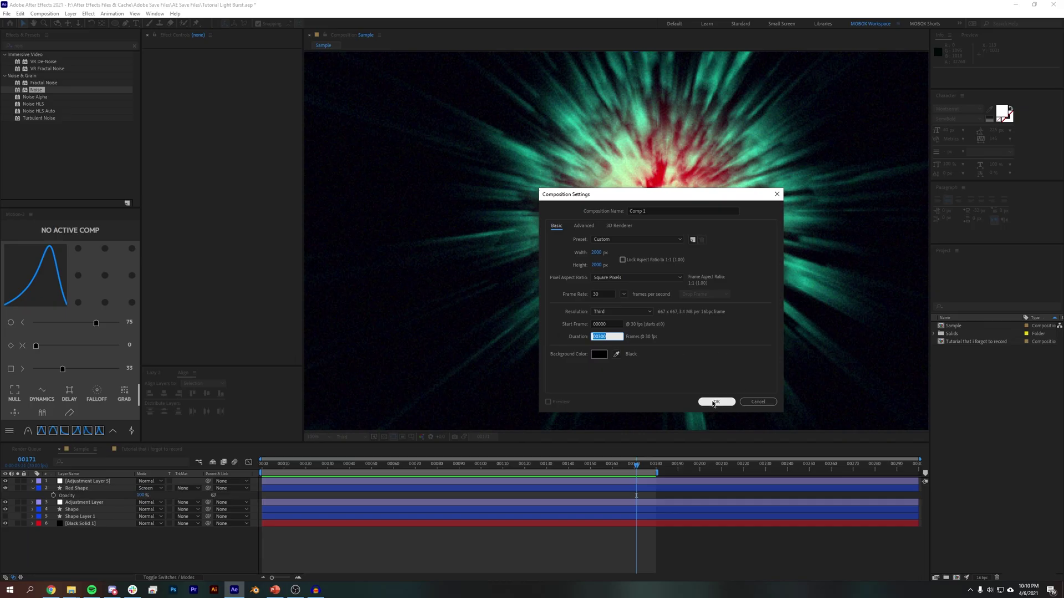
left_click(714, 402)
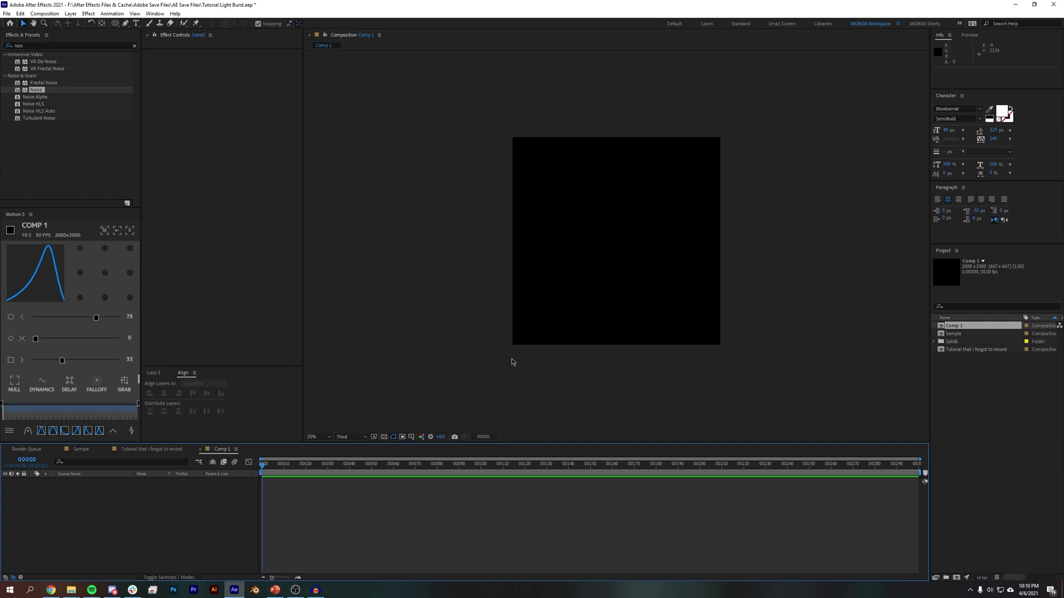
Add a black solid layer of 2000 by 2000 px to the new composition.
left_click(70, 13)
mouse_move(89, 20)
left_click(248, 31)
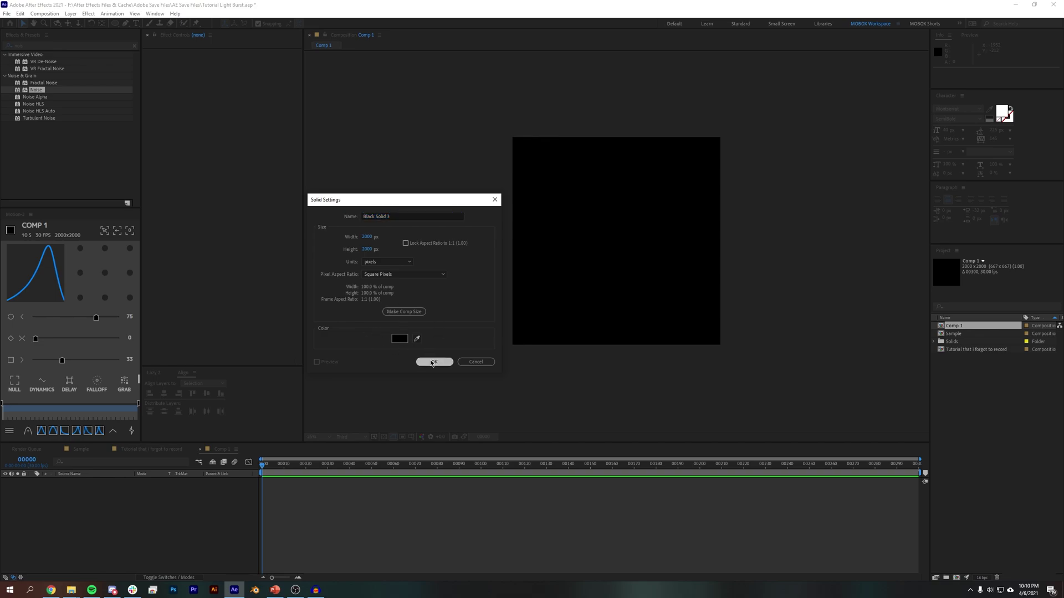
left_click(434, 362)
left_click(91, 532)
Rename the black solid layer as Background and lock it.
left_click(78, 482)
type("B")
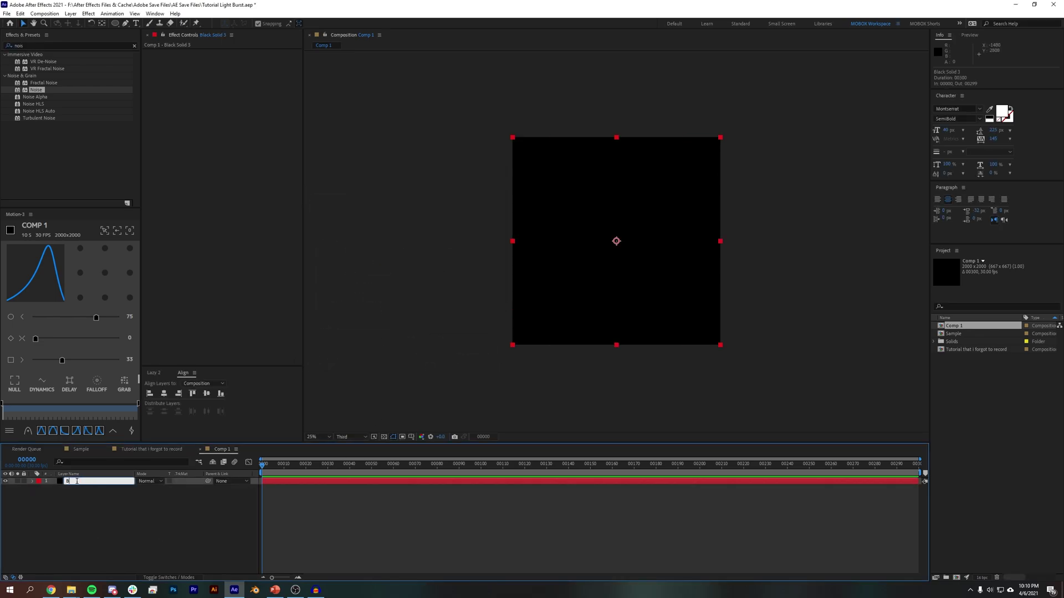
type("ackground")
key("Return")
left_click(23, 481)
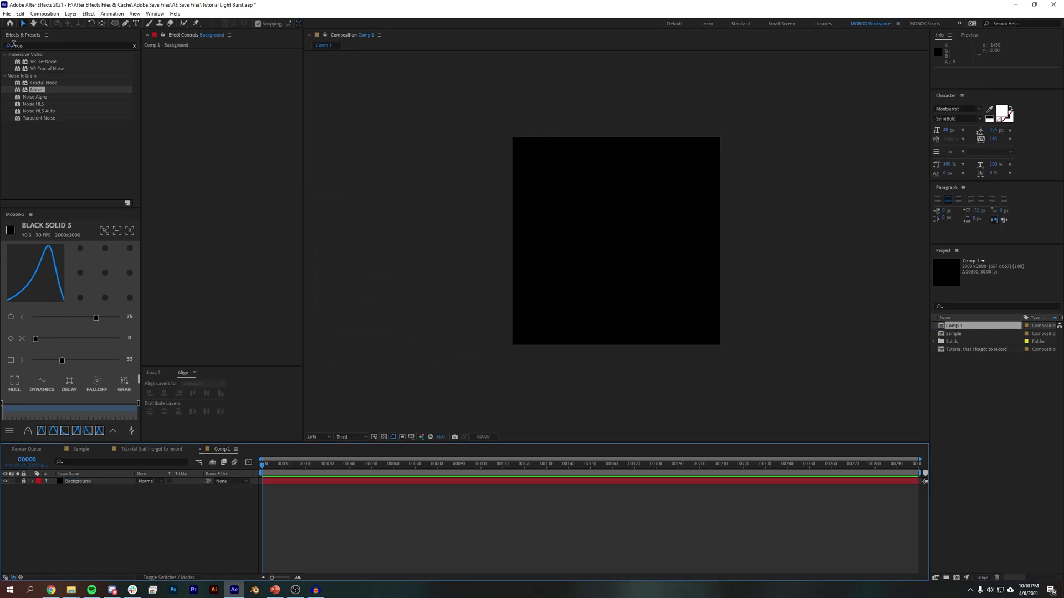
Draw a cyan 11-point star shape with an outer radius of about 618 px, using the Star tool.
left_click_drag(115, 23, 151, 61)
mouse_move(588, 216)
left_mouse_down()
mouse_move(616, 241)
mouse_move(648, 235)
mouse_move(633, 226)
mouse_move(649, 224)
left_mouse_up()
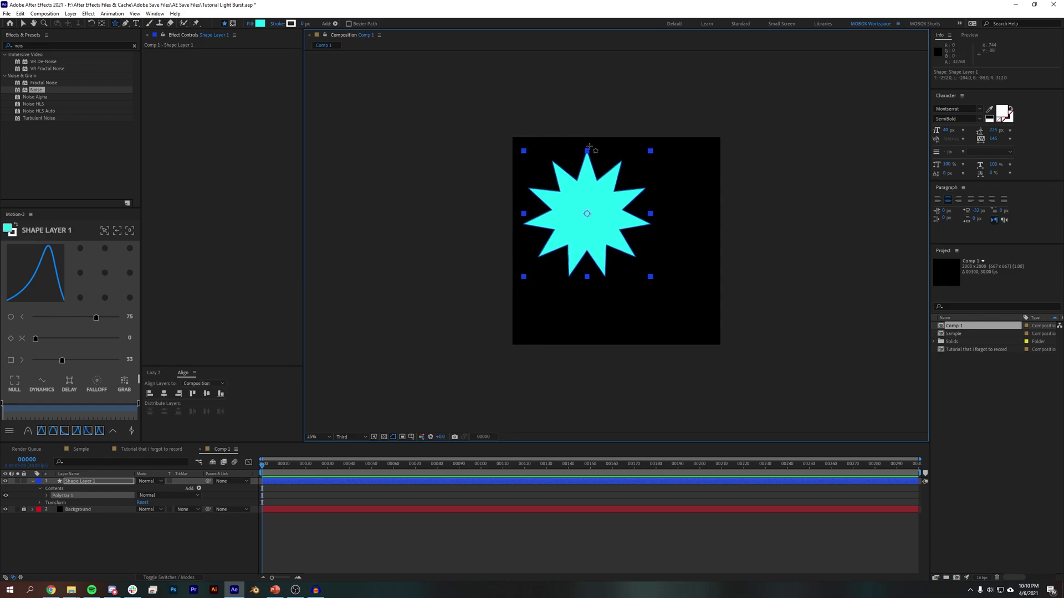
left_click(22, 24)
left_click(97, 529)
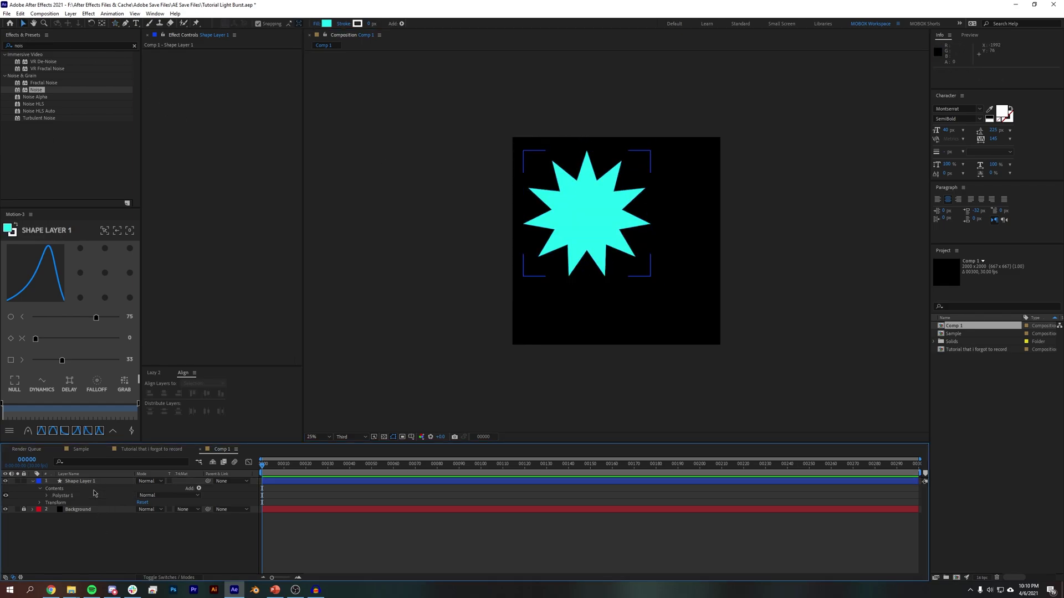
Align the star shape layer horizontally and vertically to the centre of the composition.
left_click(88, 482)
left_click(165, 394)
left_click(207, 394)
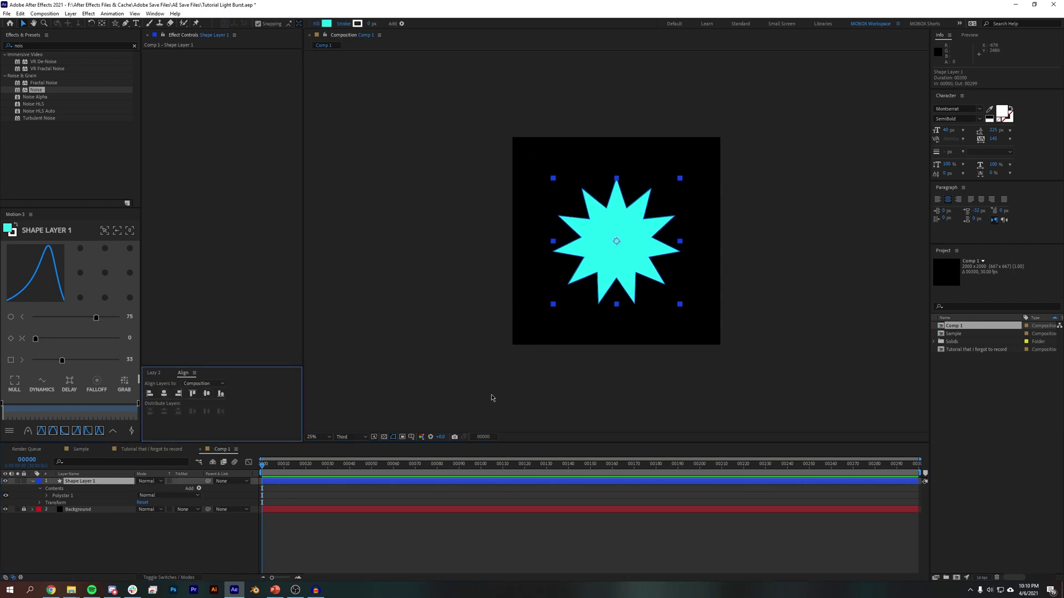
left_click(154, 13)
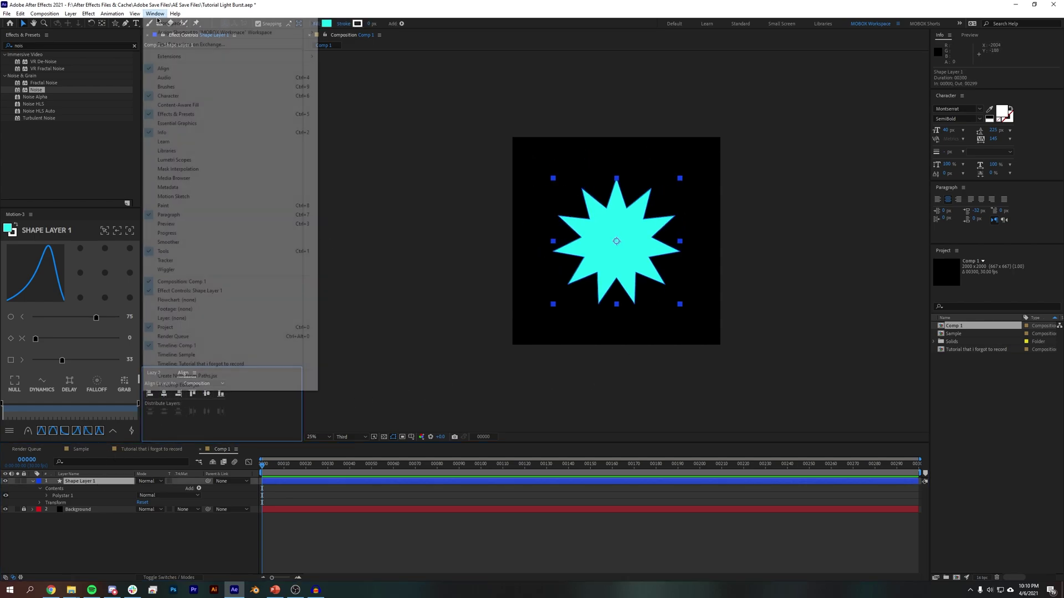
left_click(451, 227)
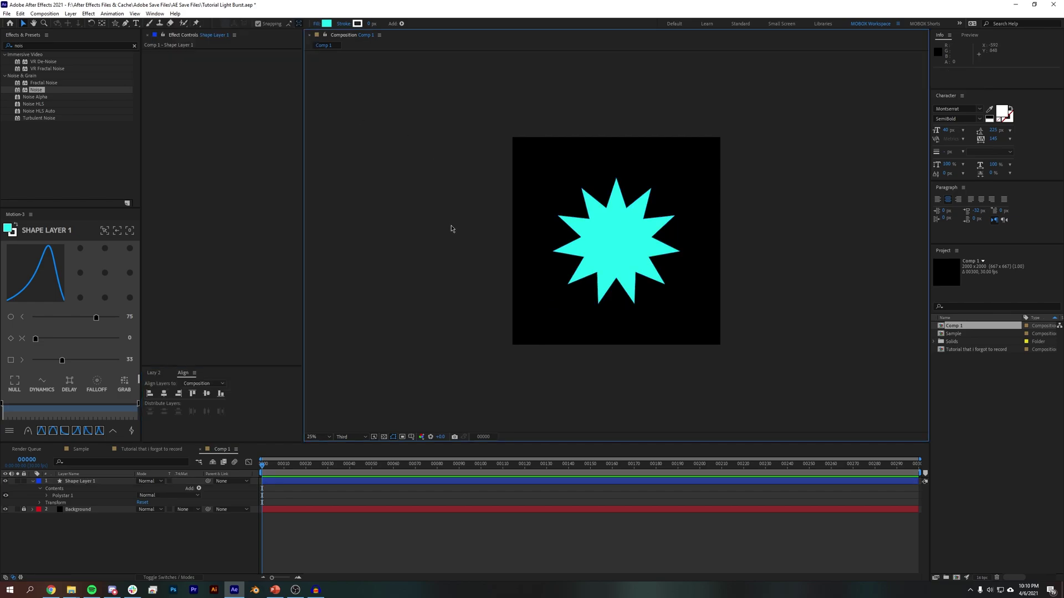
scroll(598, 228, "up", 2)
scroll(408, 284, "down", 2)
Change the star's fill color to white (FFFFFF).
left_click(584, 231)
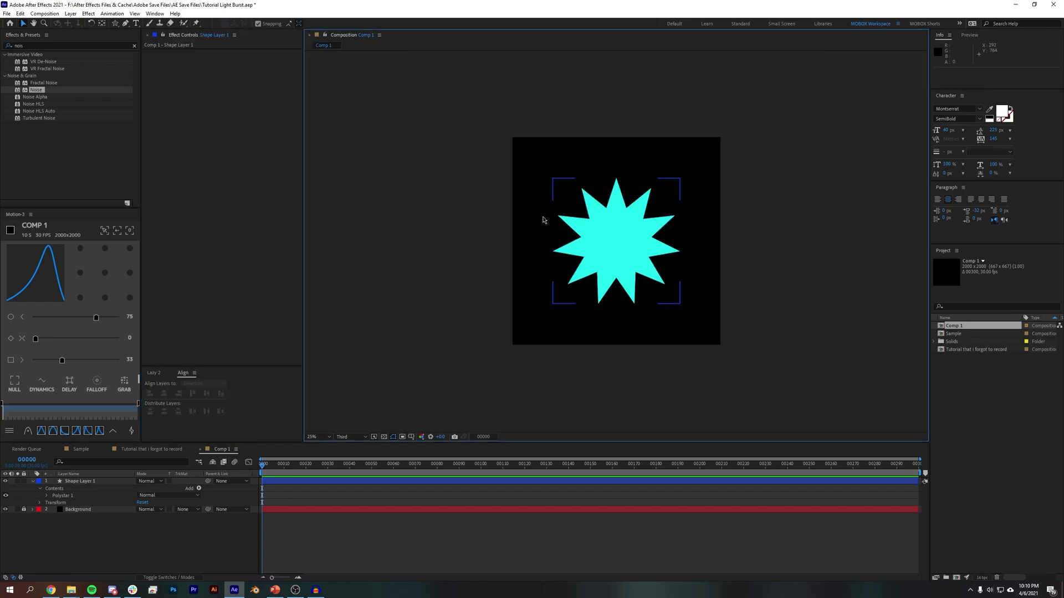
left_click(326, 23)
left_click_drag(202, 338, 182, 324)
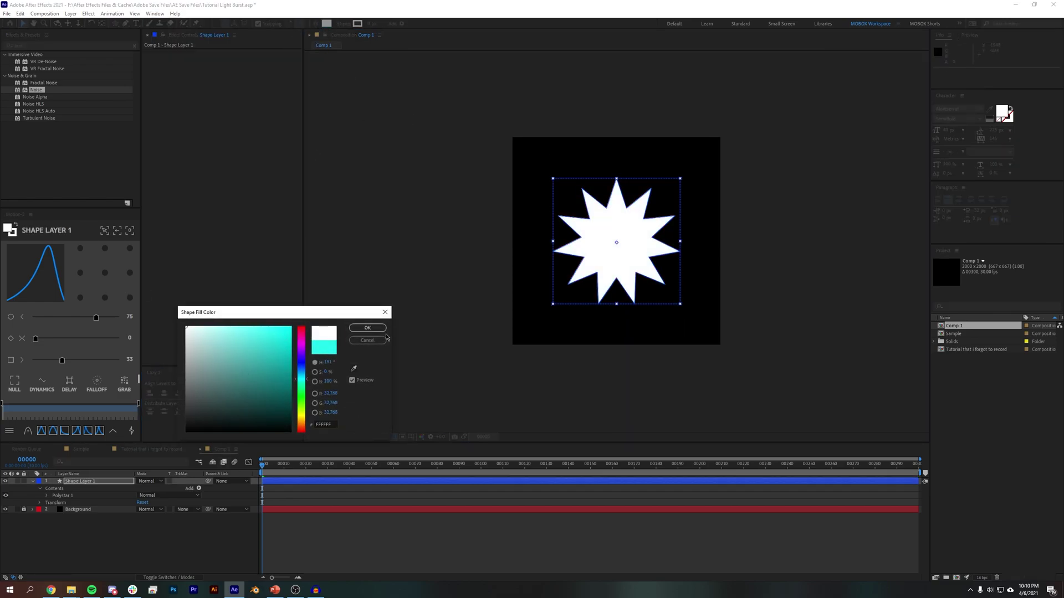
left_click(367, 328)
left_click(176, 537)
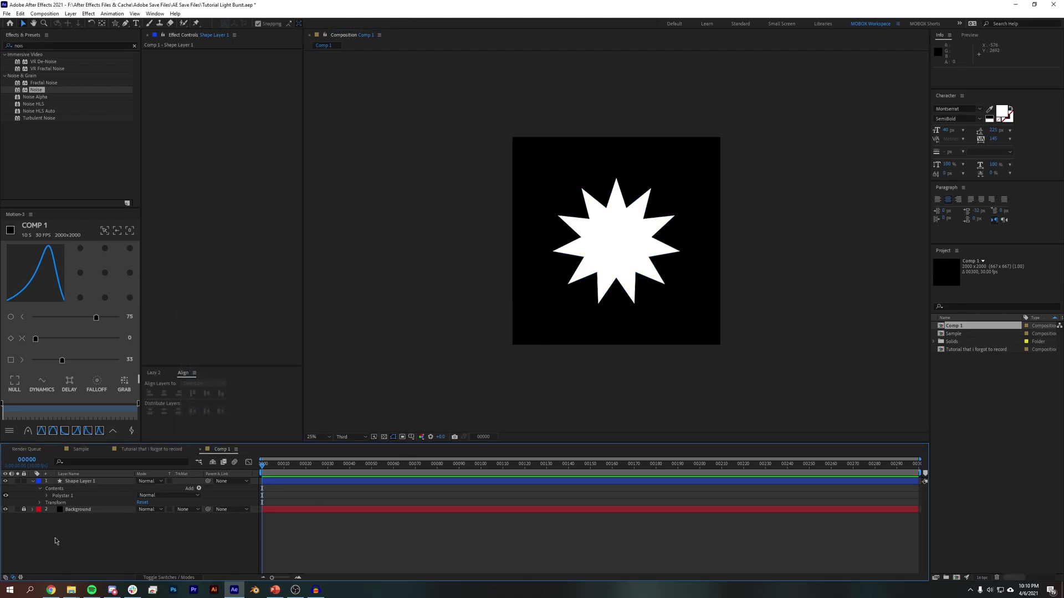
Set the number of points in the star's polystar path to 12.
left_click(48, 496)
left_click(52, 503)
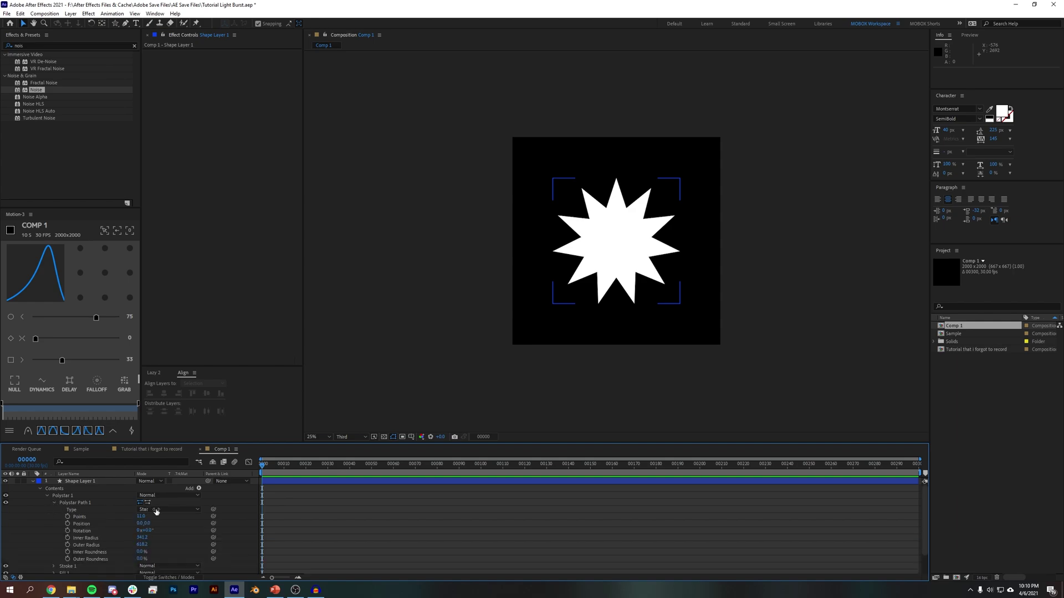
left_click(141, 516)
type("12")
key("Return")
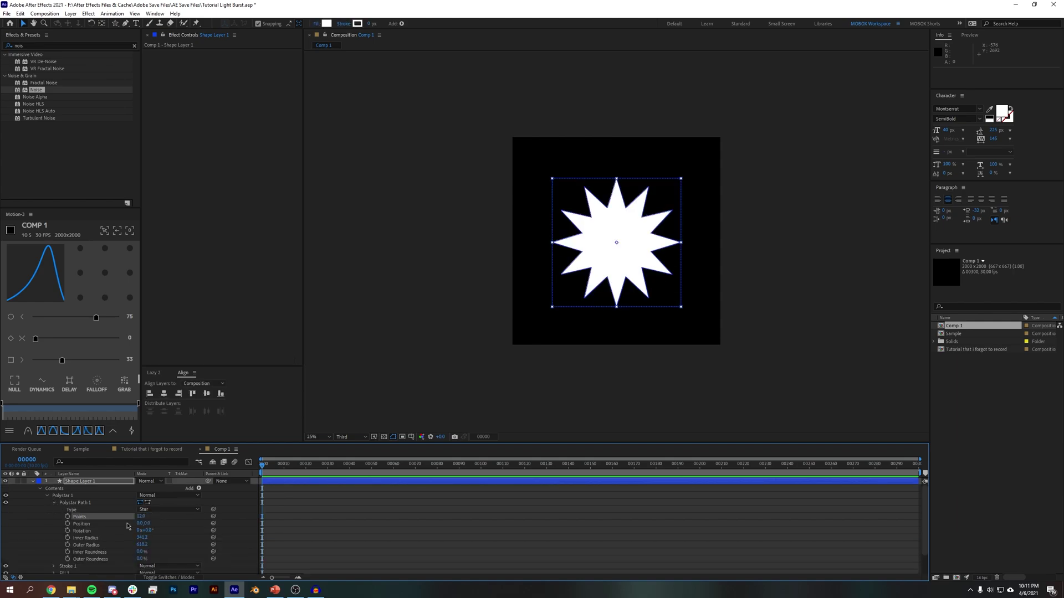
Move the star layer's anchor point to the exact centre of the 12-point star.
left_click(581, 251)
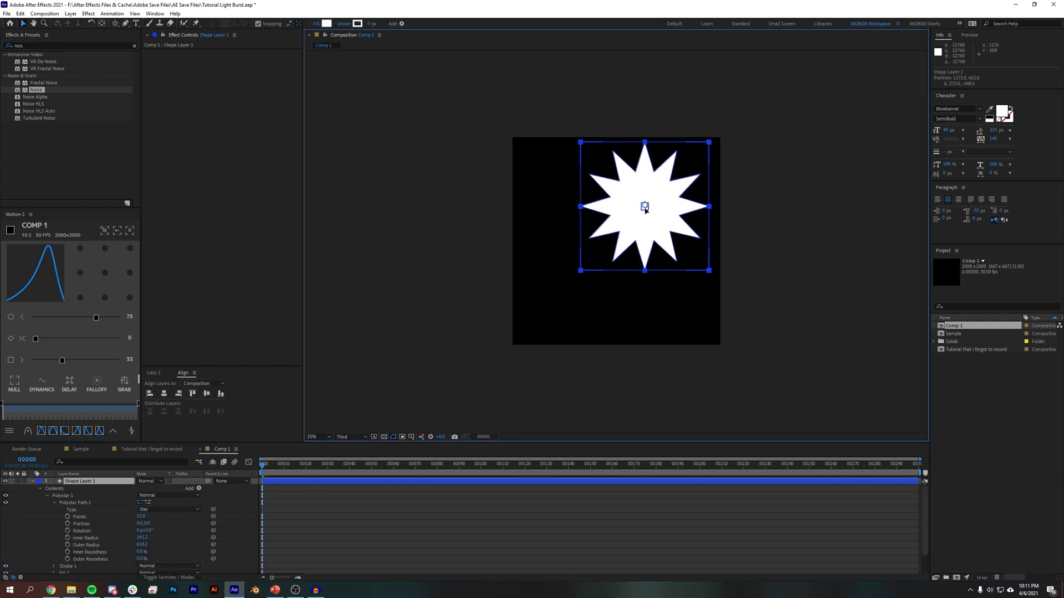
scroll(641, 207, "up", 2)
left_click_drag(350, 58, 876, 218)
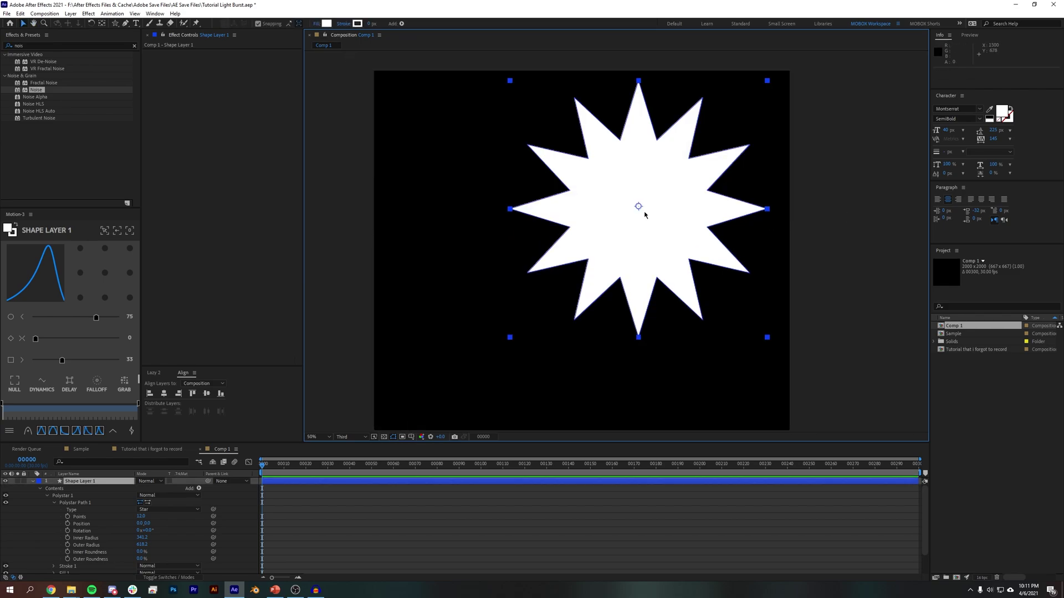
key("y")
left_click_drag(641, 209, 638, 208)
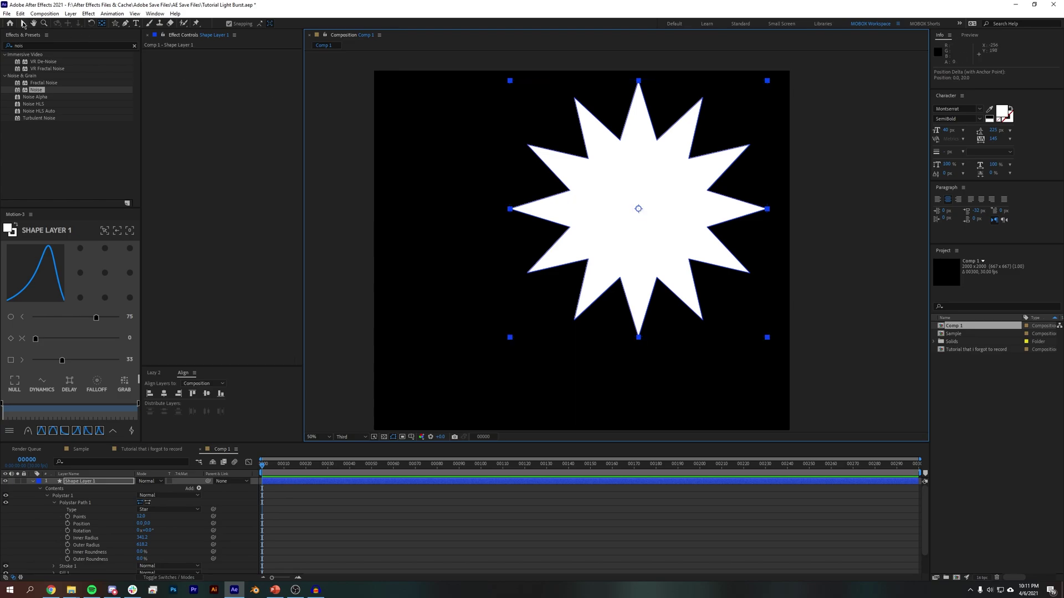
left_click(23, 23)
Re-centre the star horizontally and vertically in the composition using its adjusted anchor point.
left_click(164, 393)
left_click(206, 393)
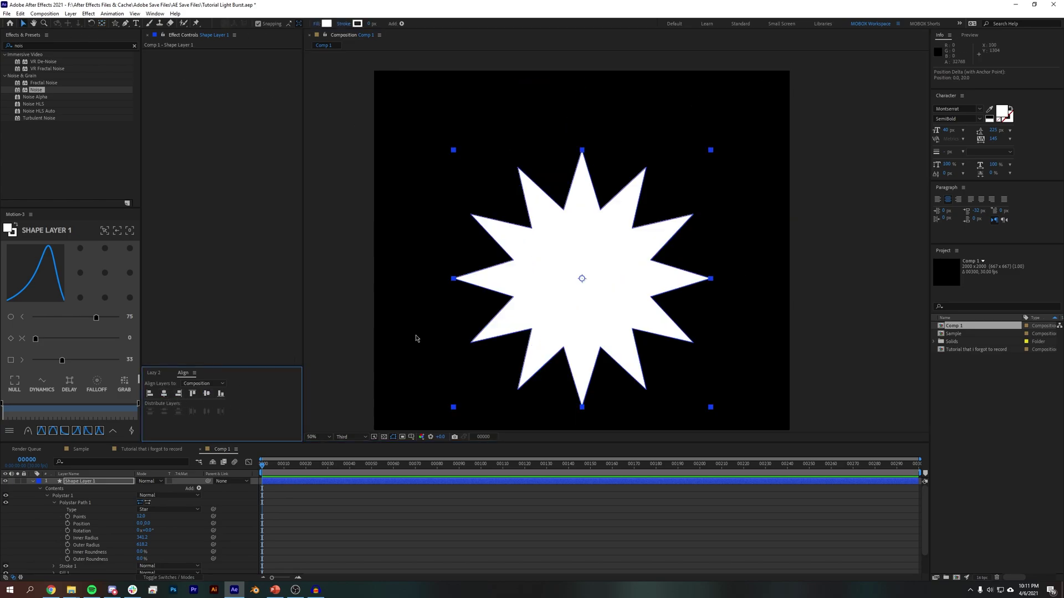
scroll(421, 337, "down", 1)
left_click_drag(631, 279, 664, 267)
scroll(665, 269, "up", 1)
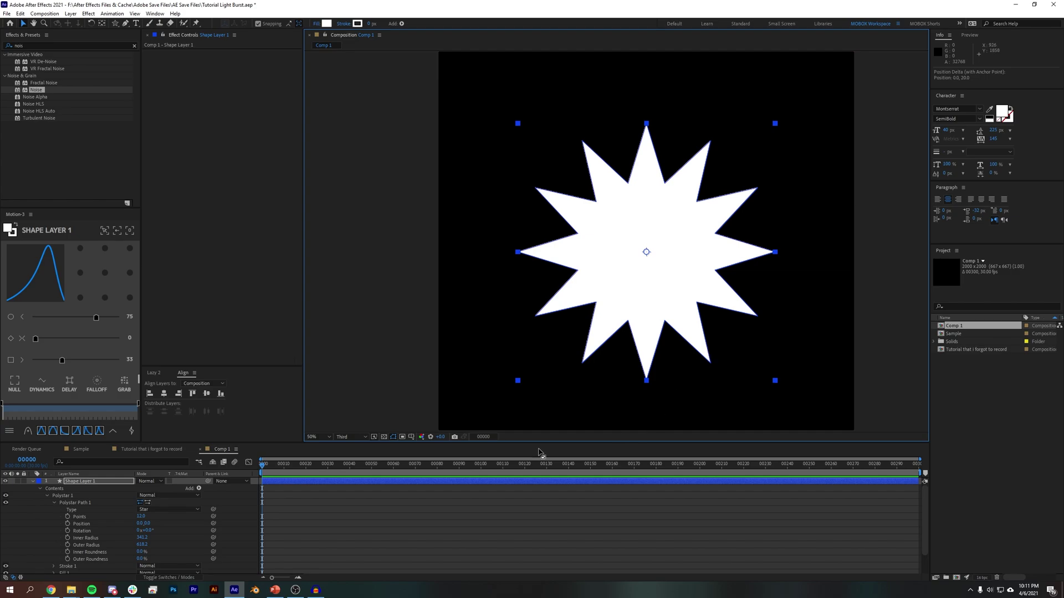
Collapse the star layer's properties and add a Rotation keyframe at frame 0.
left_click(33, 481)
left_click(96, 518)
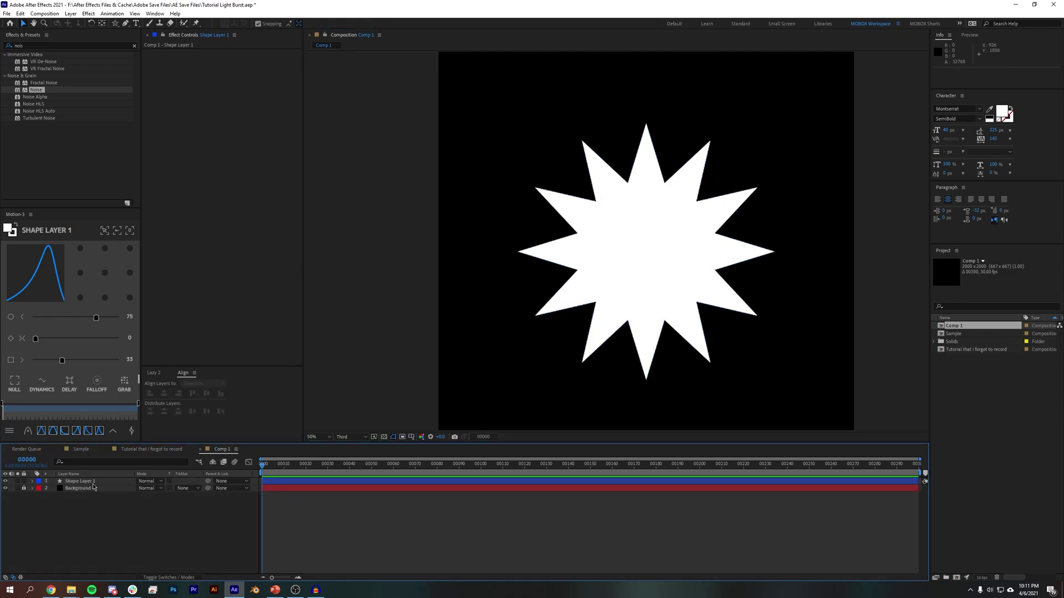
left_click(84, 482)
key("r")
left_click(54, 488)
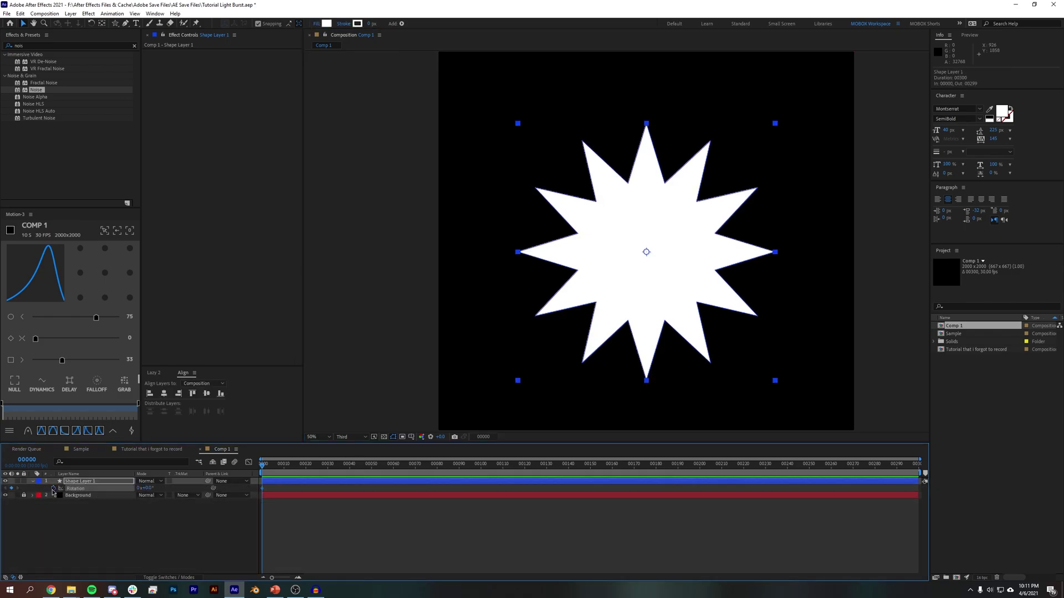
Add a Rotation keyframe of 90° to the star layer at frame 90.
left_click(330, 472)
left_click_drag(344, 466, 457, 472)
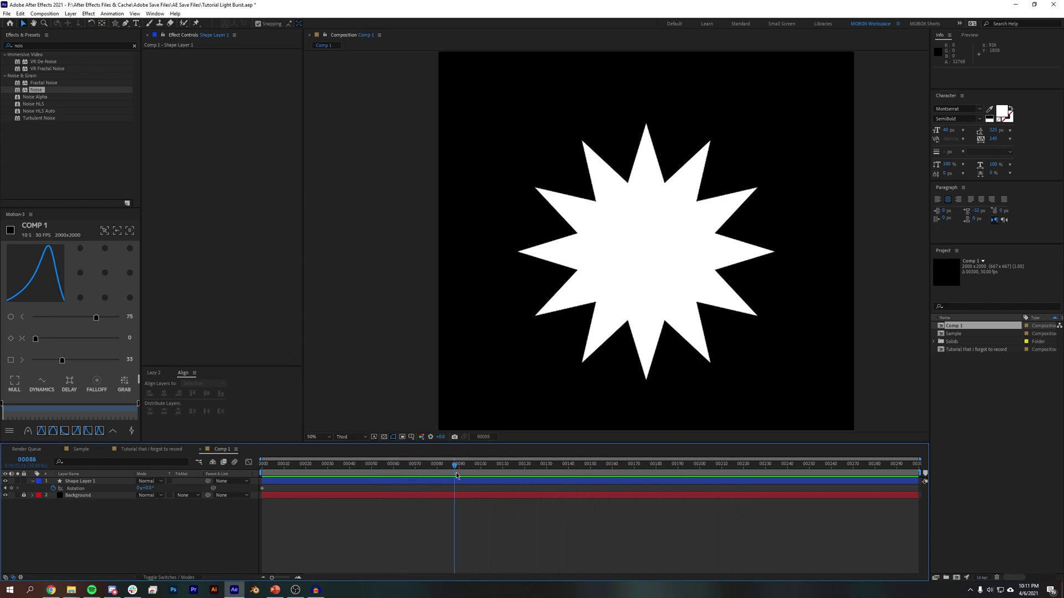
left_click(469, 487)
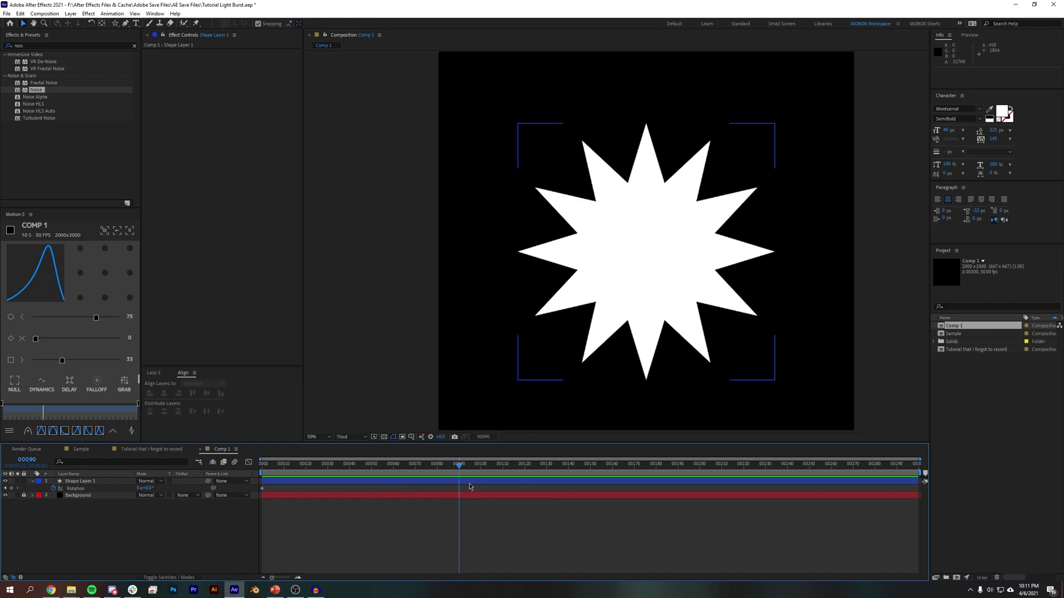
left_click(149, 488)
type("90")
key("Return")
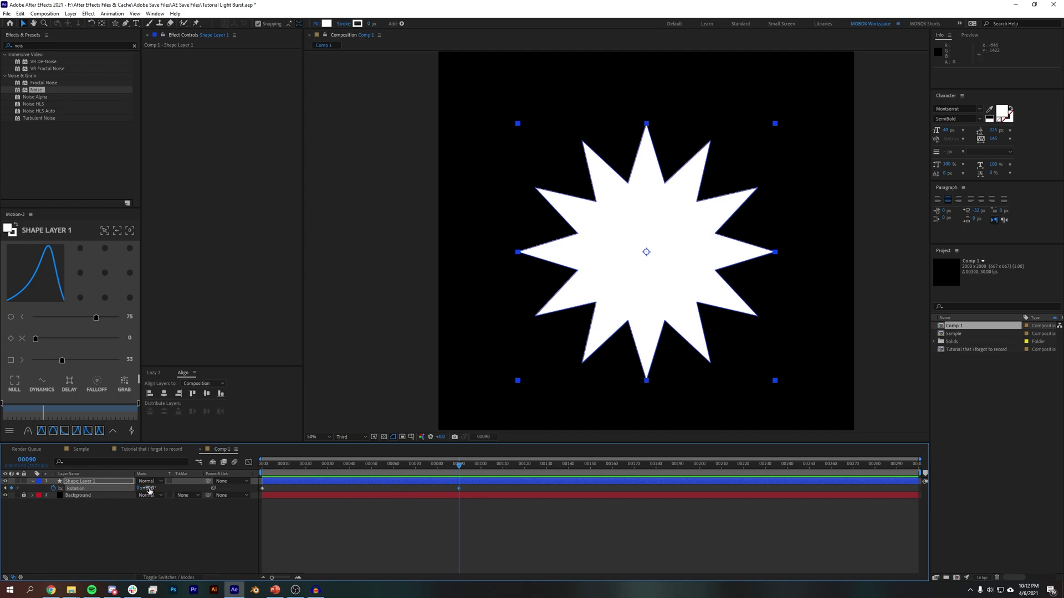
Set the star layer's Rotation keyframe at frame 90 to 180°.
left_click(148, 488)
type("180")
key("Return")
left_click(705, 565)
Preview the star's rotation from the start to just past the second keyframe.
left_click_drag(456, 469, 461, 467)
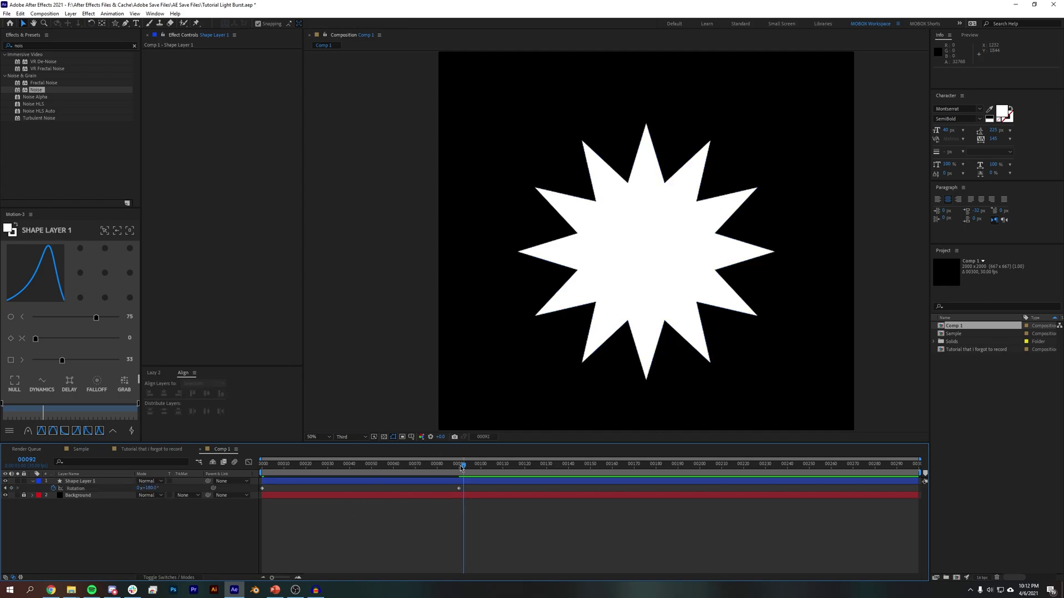
key("space")
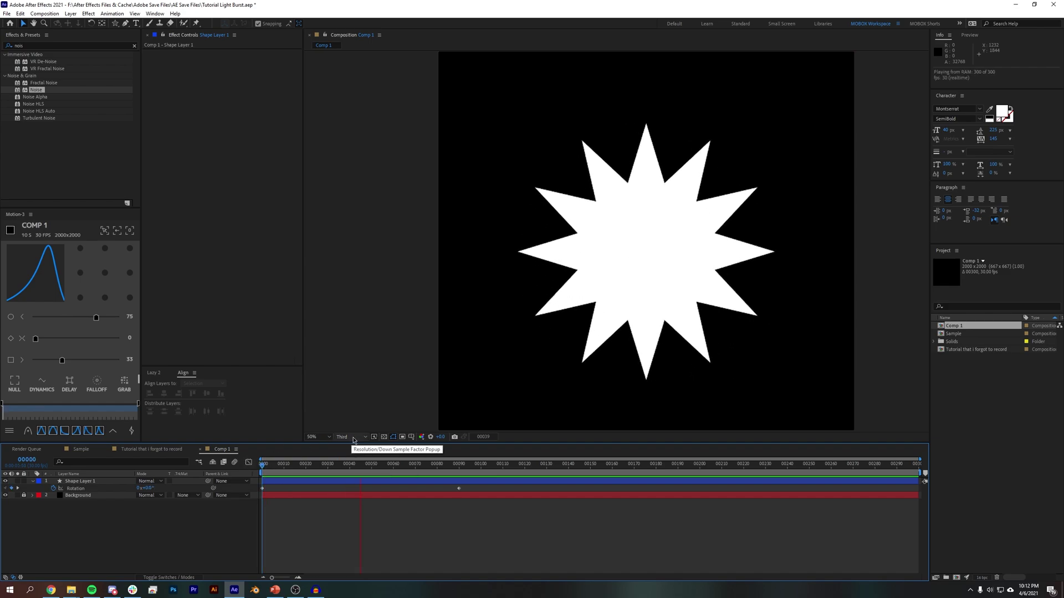
key("space")
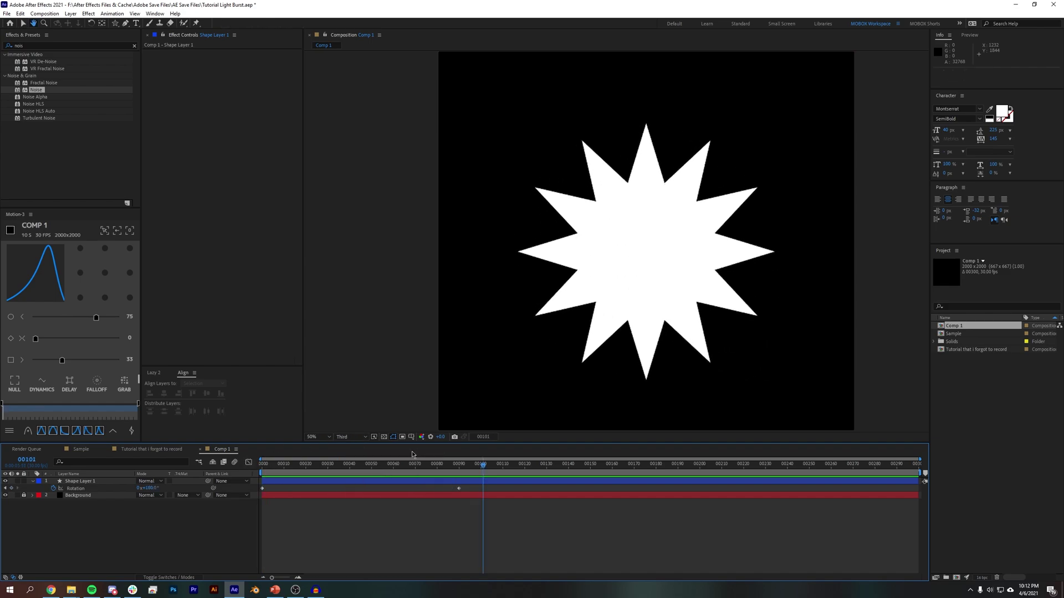
Add the expression loopOut("continue") to the star layer's Rotation and preview the continuous spin.
left_click(53, 489, "alt")
type("loo")
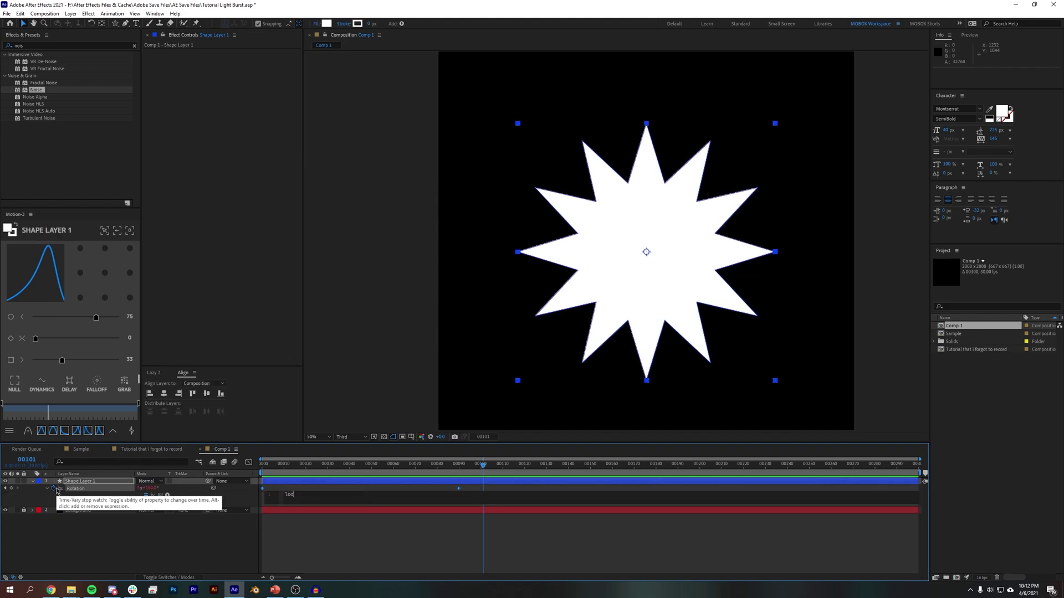
type("pOut()\"")
key("Return")
left_click(424, 537)
mouse_move(468, 468)
left_mouse_down()
mouse_move(354, 469)
mouse_move(463, 469)
left_mouse_up()
key("space")
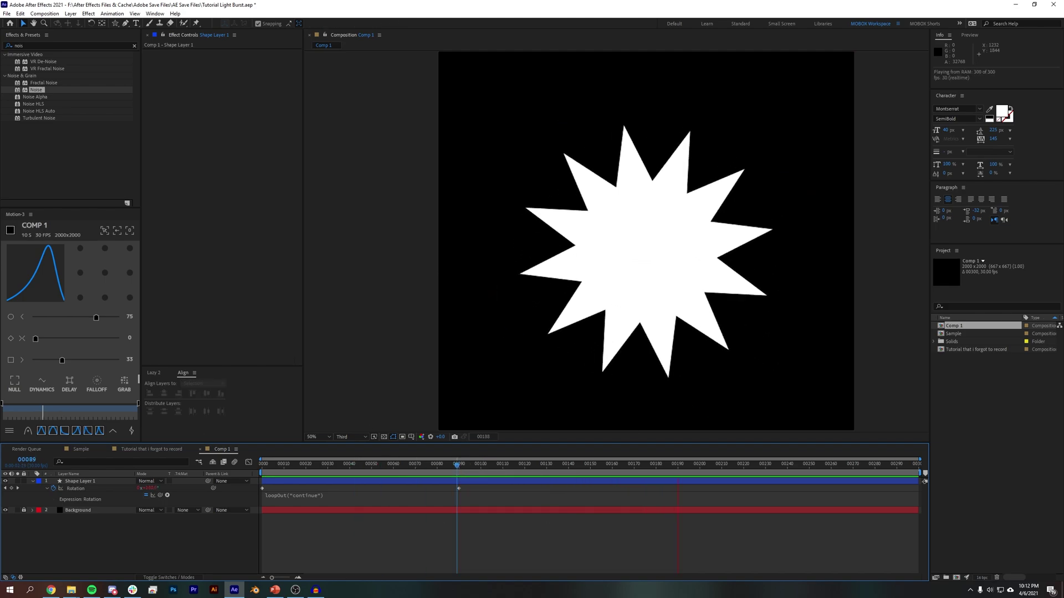
Return to frame 0 and apply the Fractal Noise effect to the star layer.
key("space")
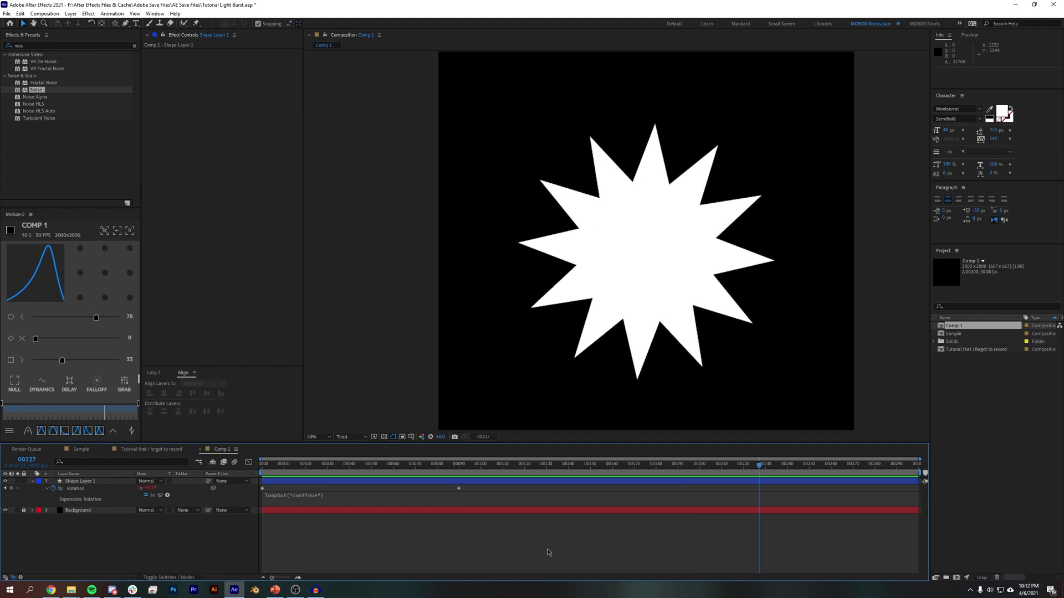
left_click_drag(459, 467, 262, 467)
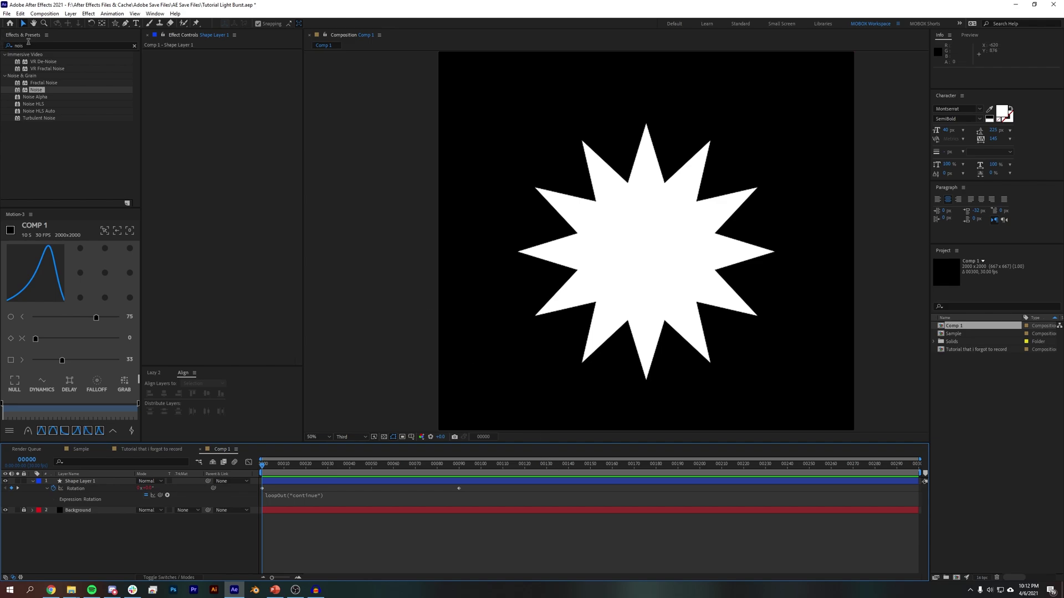
left_click(27, 44)
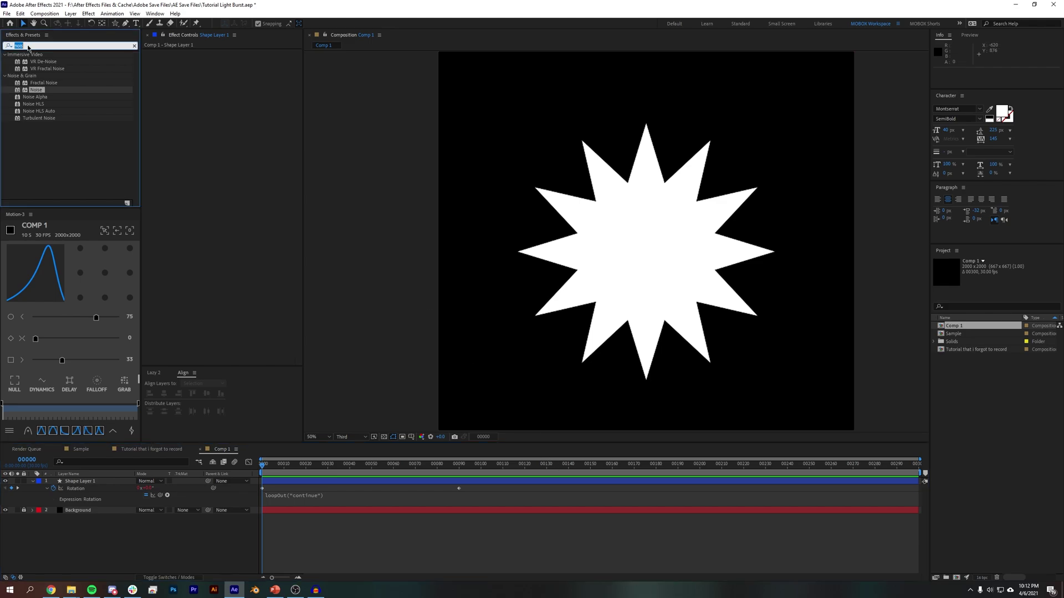
type("fract")
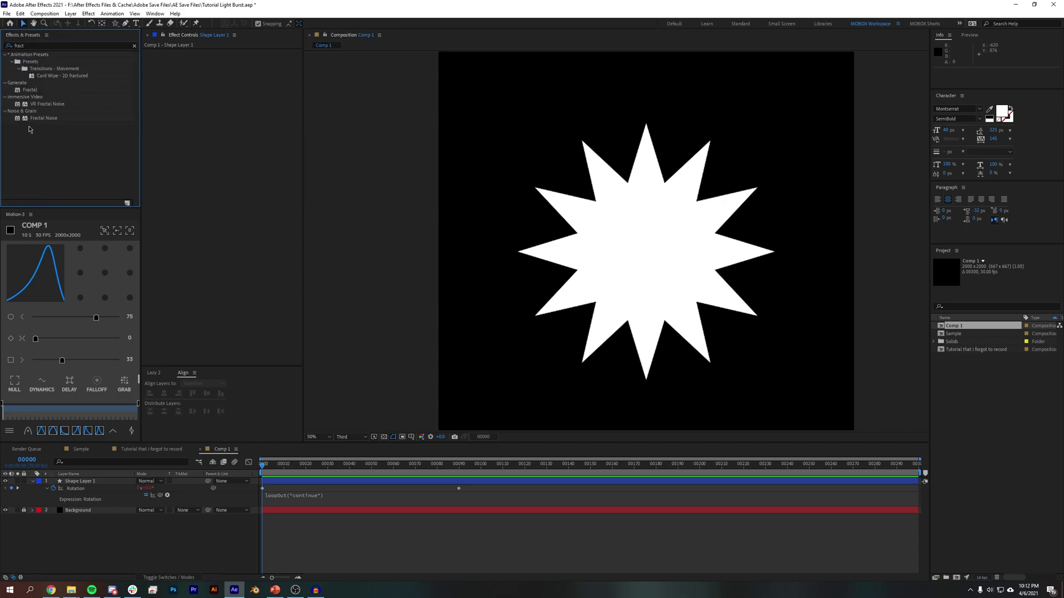
left_click_drag(45, 120, 103, 480)
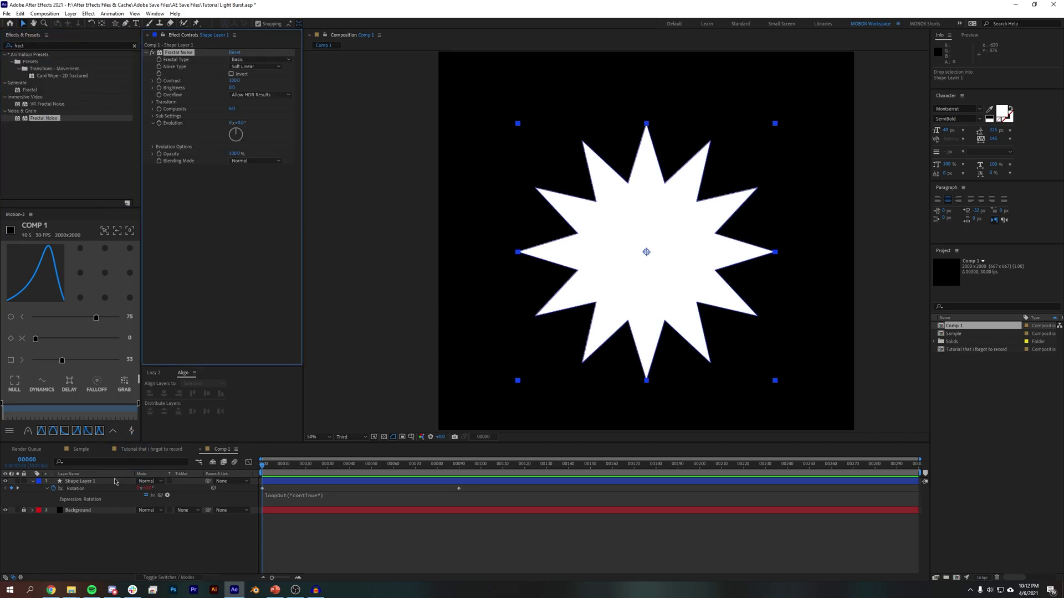
Enable Cycle Evolution in the star's Fractal Noise evolution options and preview the rotating star.
left_click(153, 147)
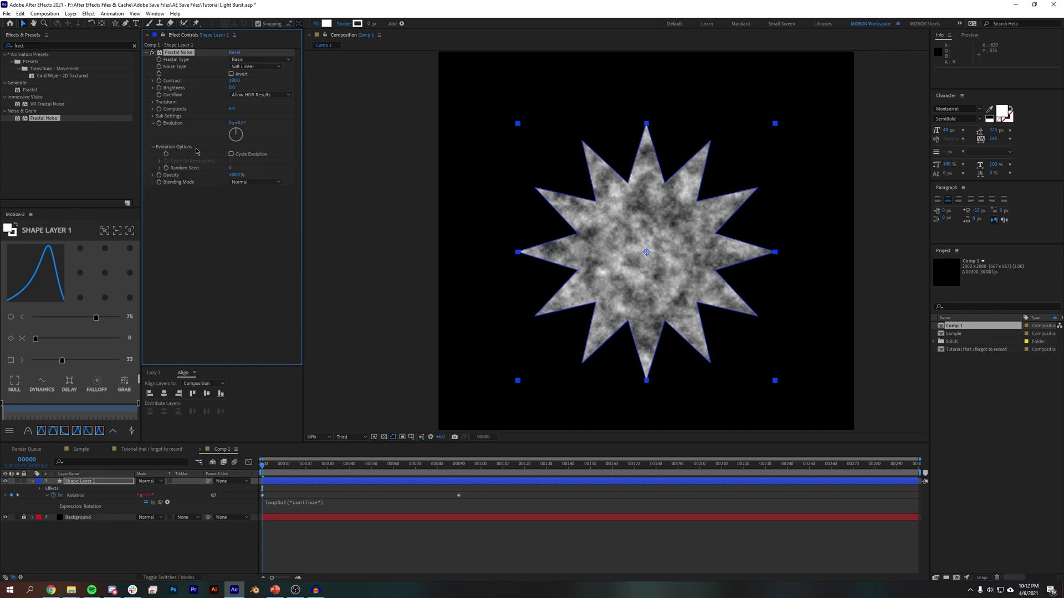
left_click(231, 155)
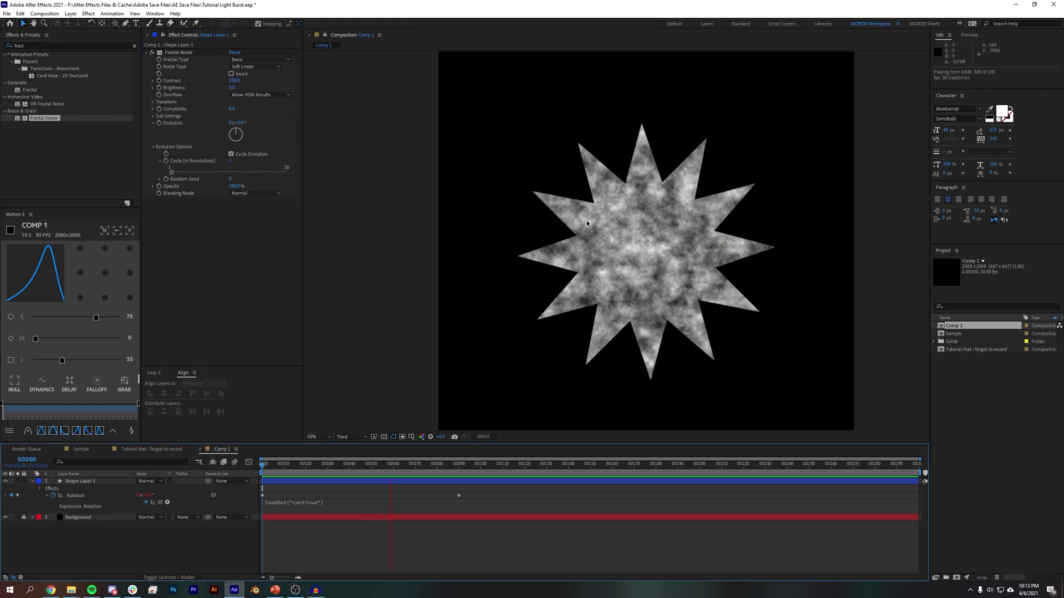
key("space")
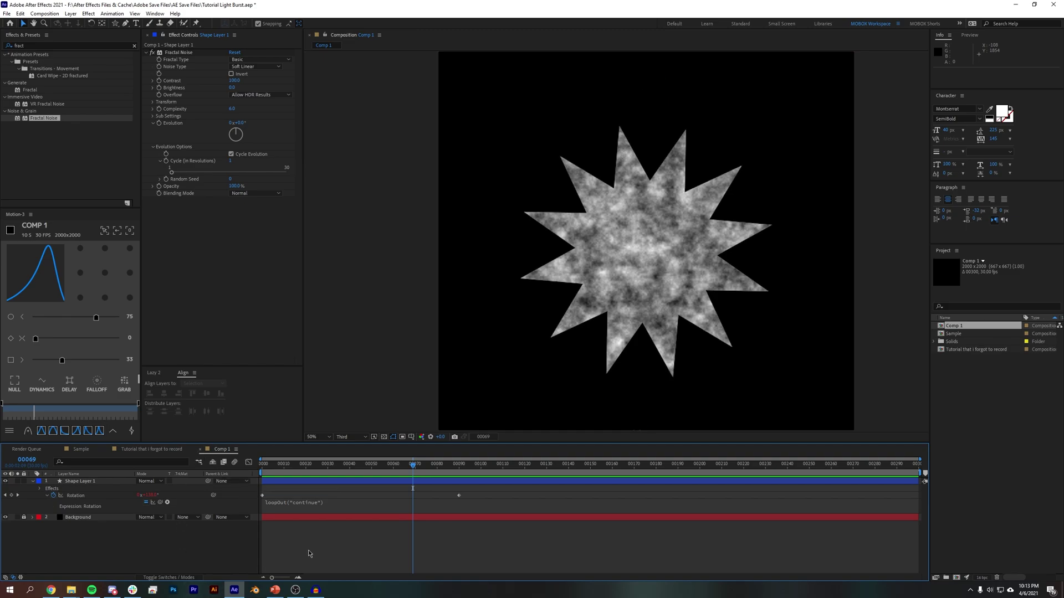
key("space")
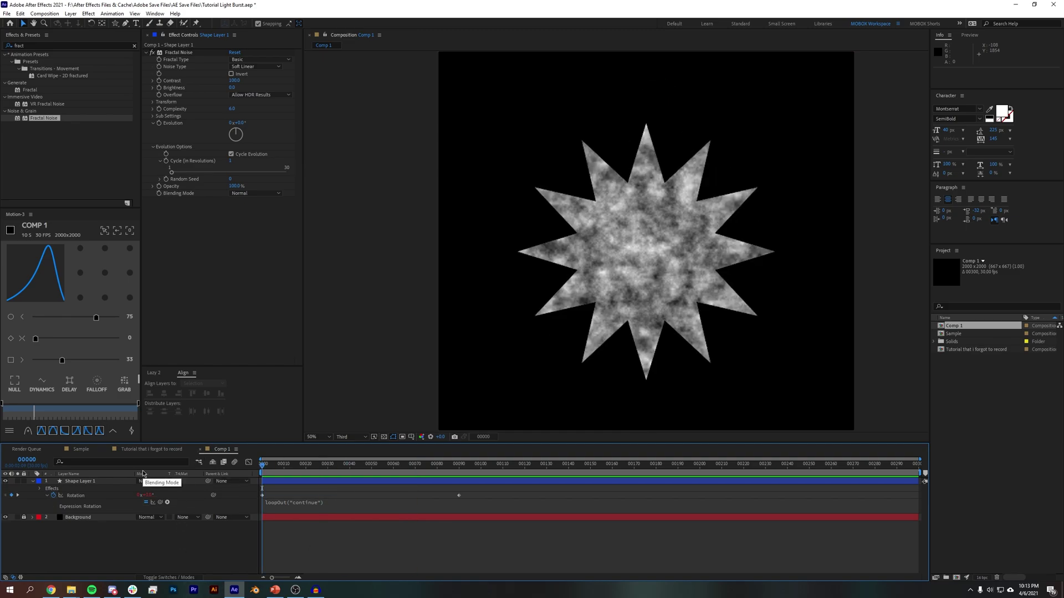
Add the expression -transform.rotation*360/180 to the Fractal Noise Evolution on the star layer, linking it to the layer's rotation.
left_click(111, 481)
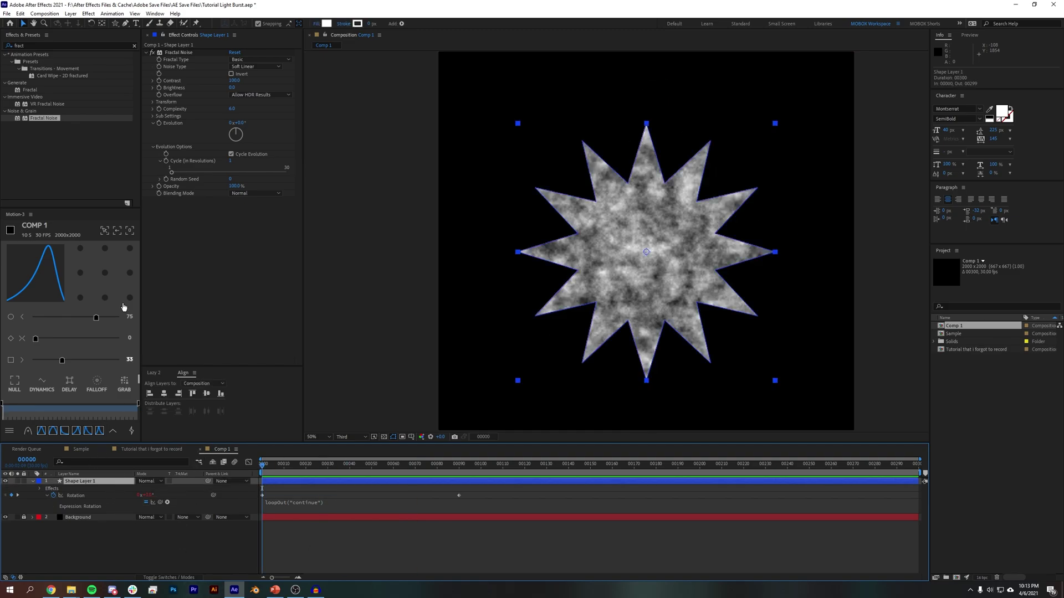
left_click(158, 123, "alt")
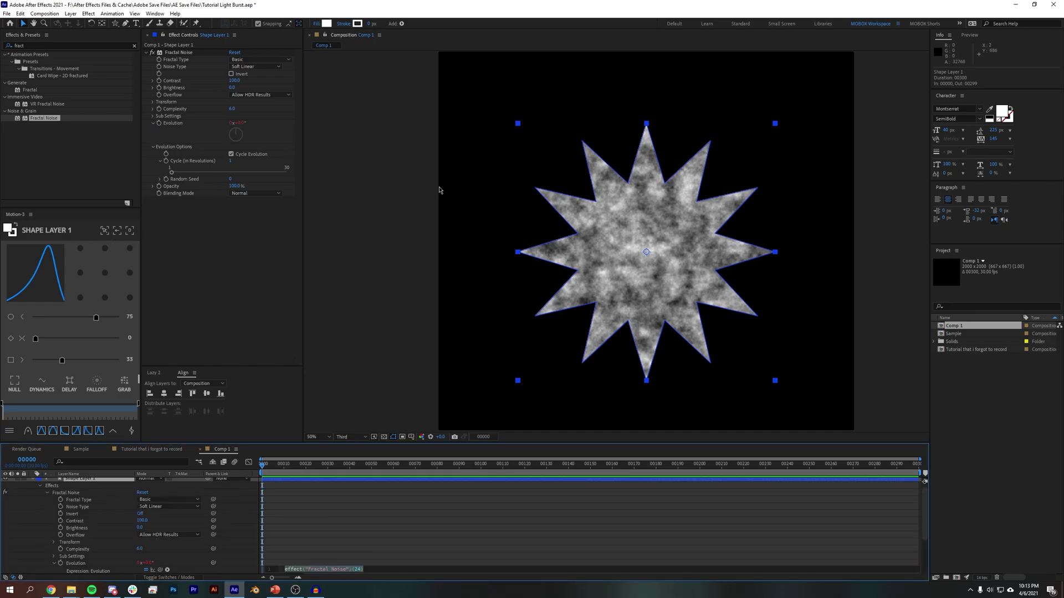
left_click_drag(287, 438, 302, 312)
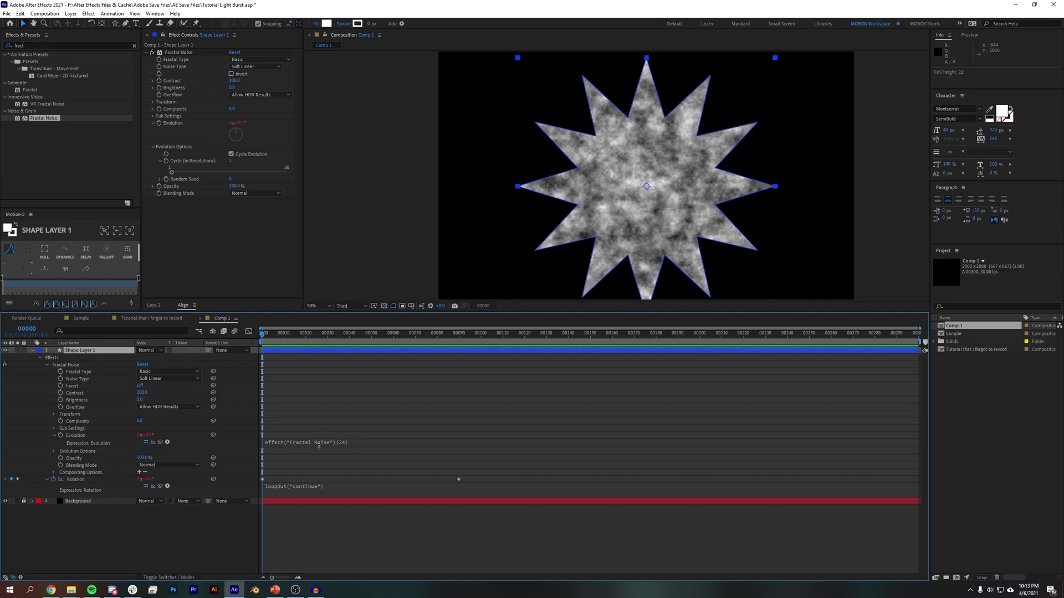
key("BackSpace")
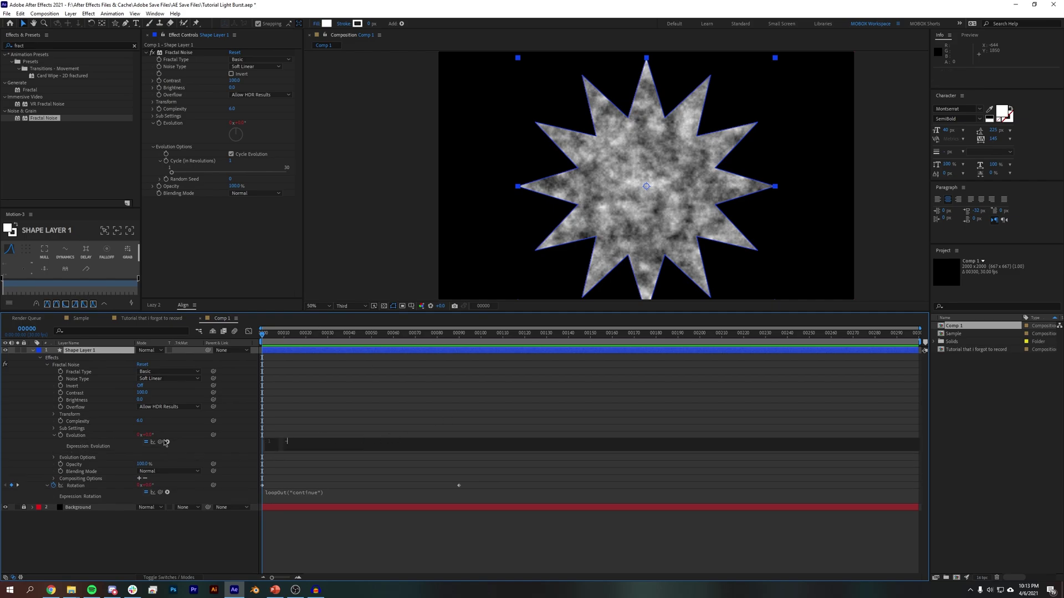
left_click_drag(165, 442, 138, 486)
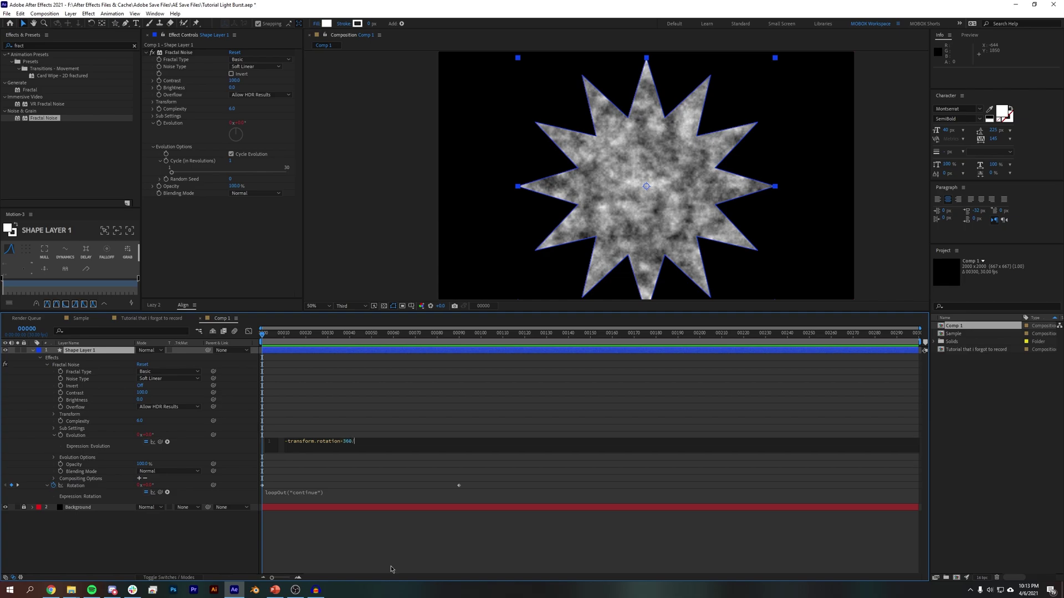
type("0")
key("Return")
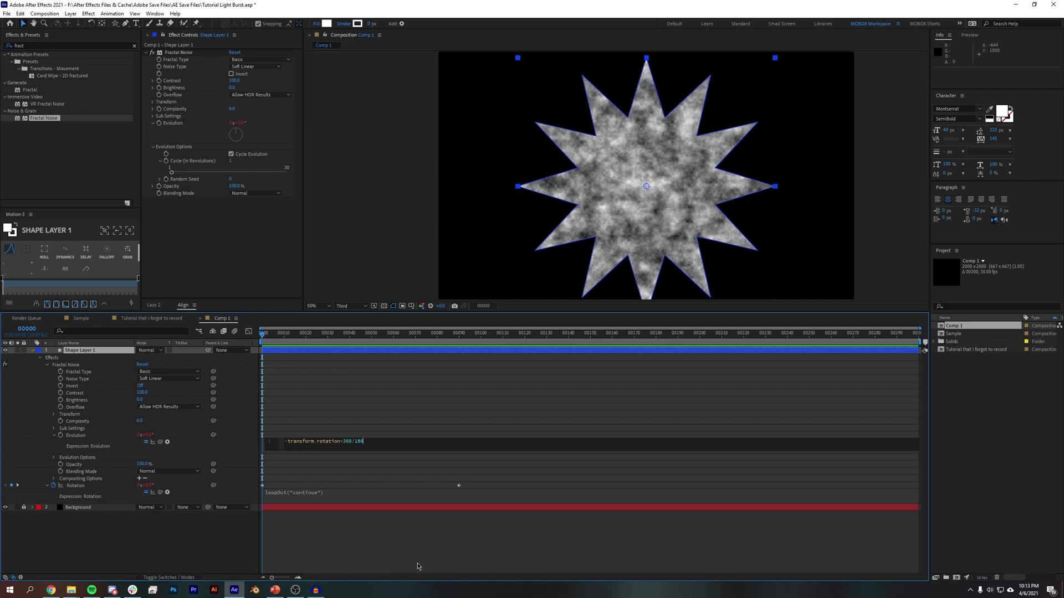
left_click(418, 566)
End the work area at the second rotation keyframe on frame 90 and trim the composition to it.
left_click_drag(466, 337, 459, 338)
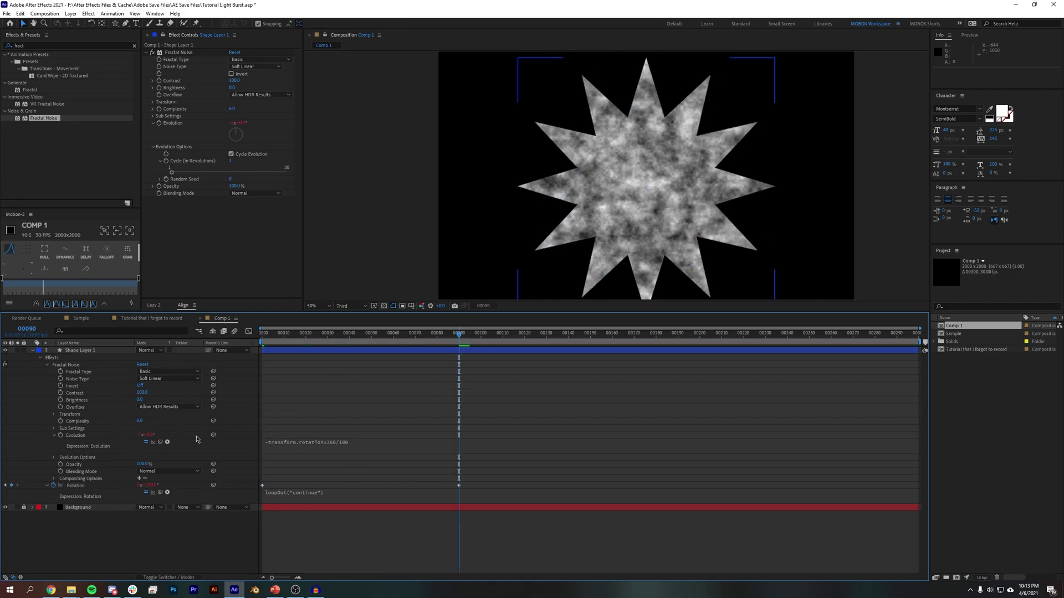
key("n")
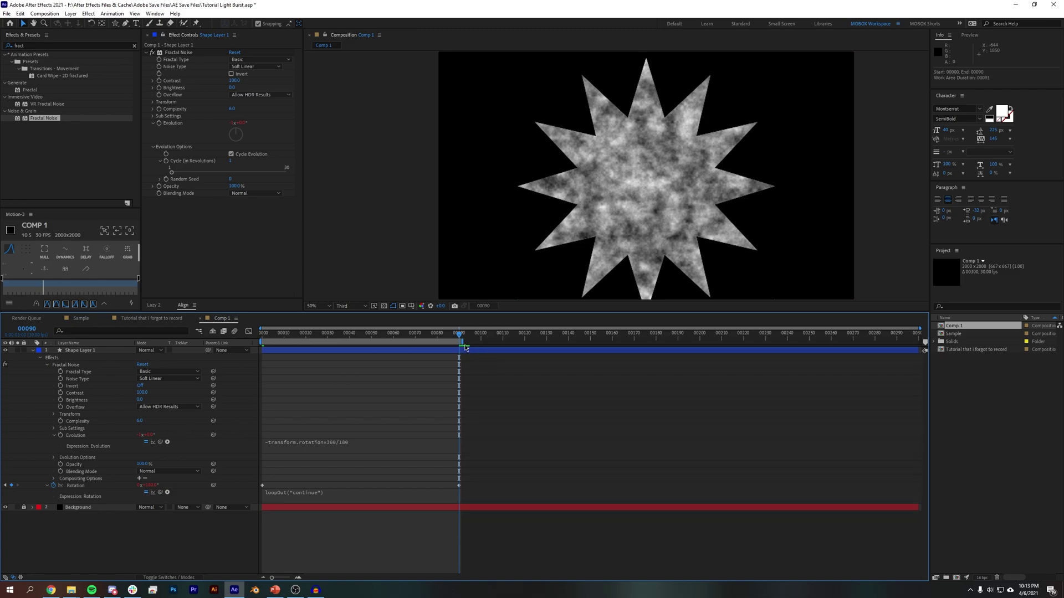
right_click(449, 342)
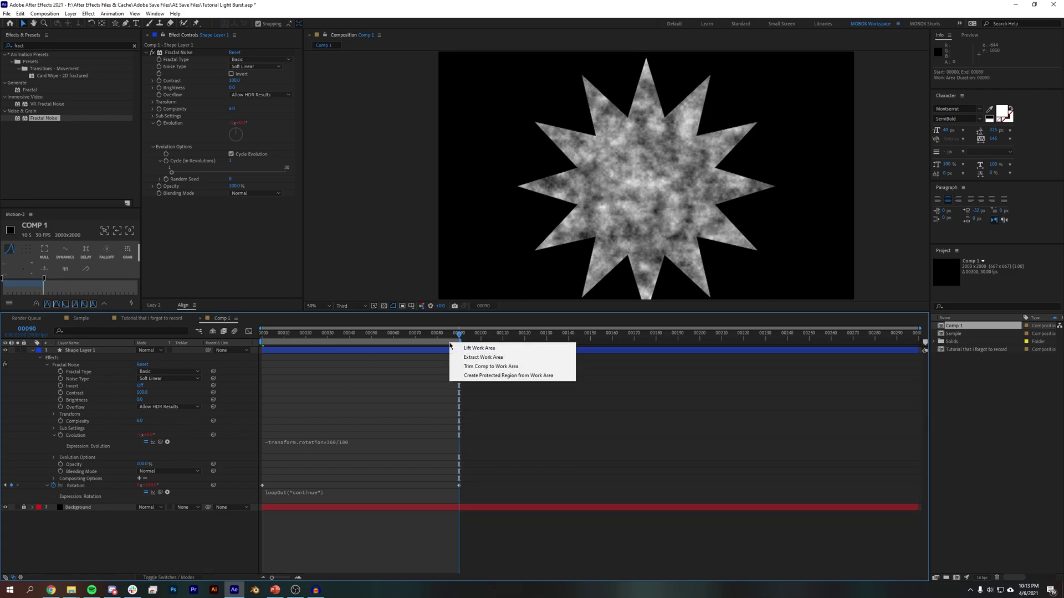
left_click(471, 367)
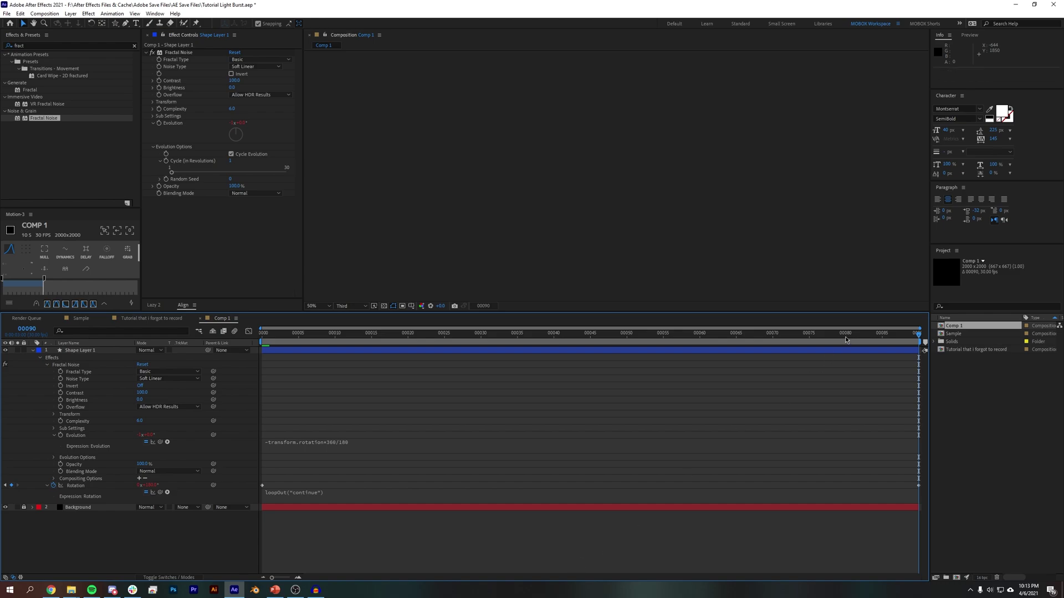
Preview the trimmed composition to check that the star's rotation and noise loop seamlessly.
left_click(802, 333)
key("space")
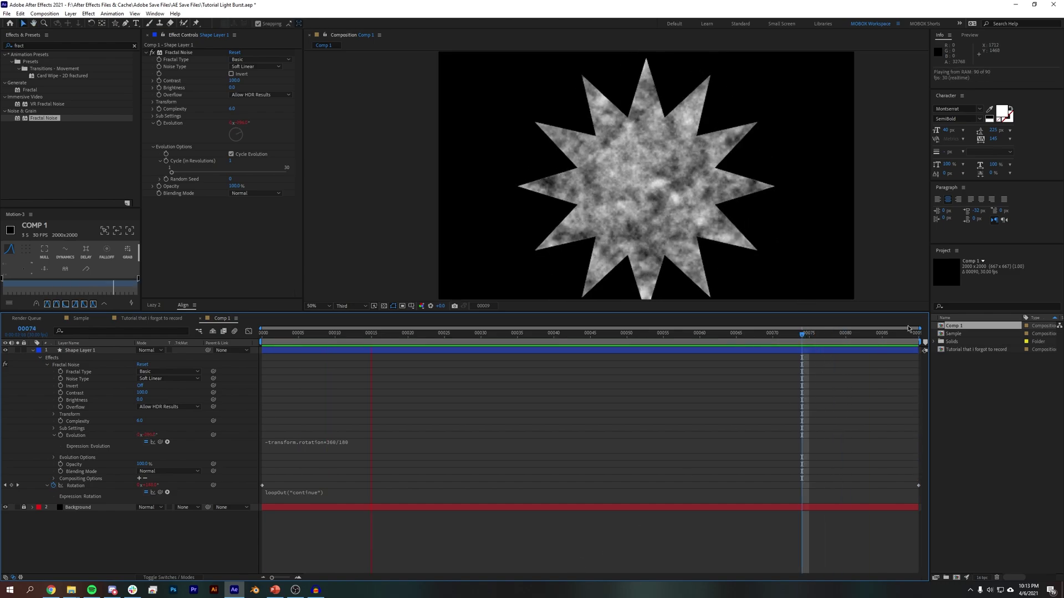
key("space")
left_click(911, 333)
key("Home")
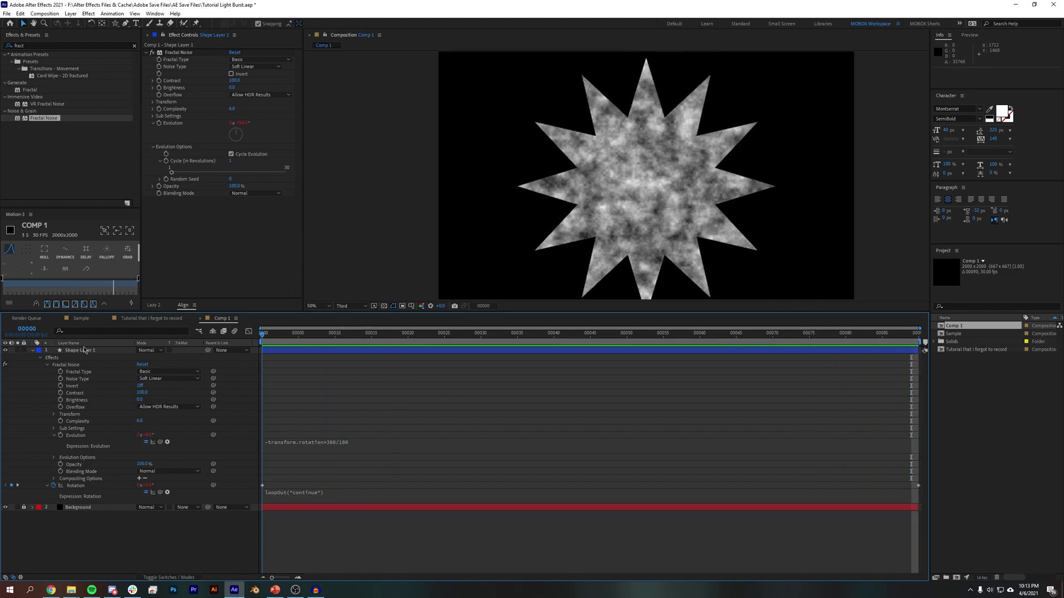
key("space")
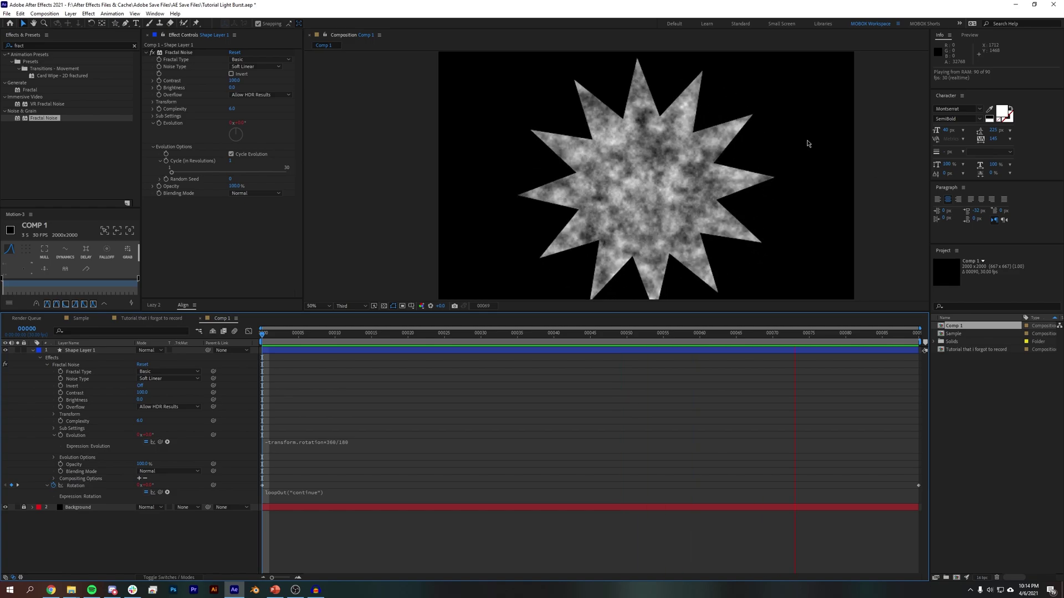
key("space")
Switch to PowerPoint and review the reference slides with the effect settings, then move the window out of the way.
key("alt+Tab")
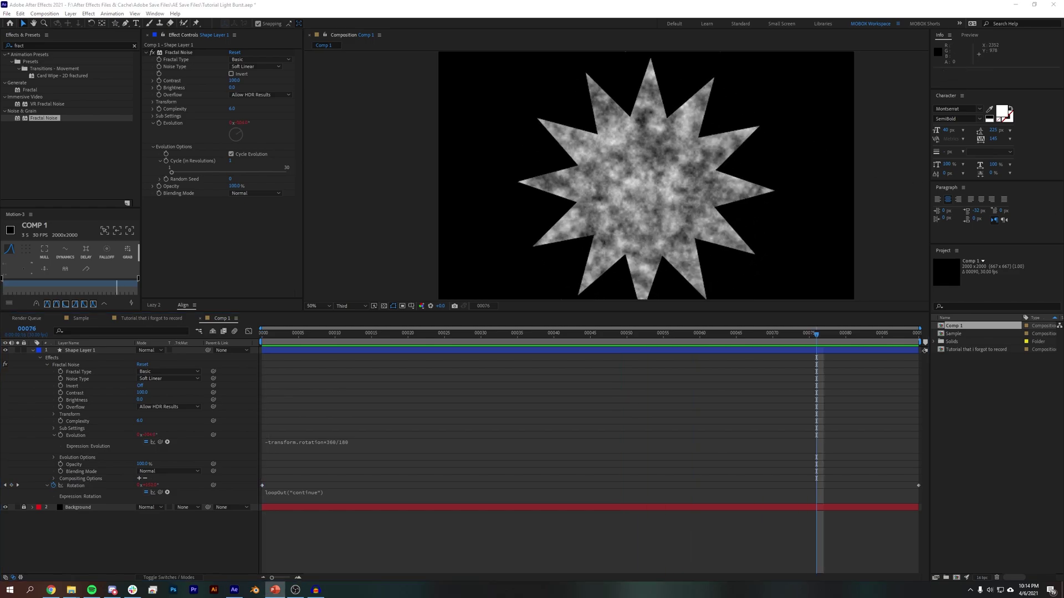
mouse_move(1063, 111)
left_mouse_down()
mouse_move(457, 81)
mouse_move(544, 97)
mouse_move(1063, 111)
left_mouse_up()
left_click_drag(1063, 83, 417, 80)
left_click(204, 244)
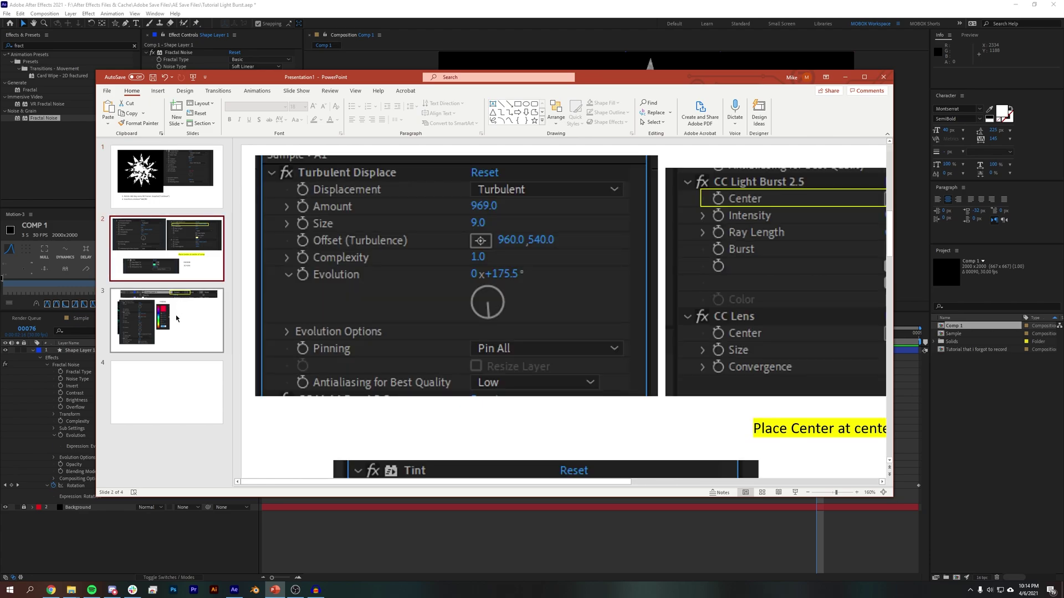
left_click(172, 334)
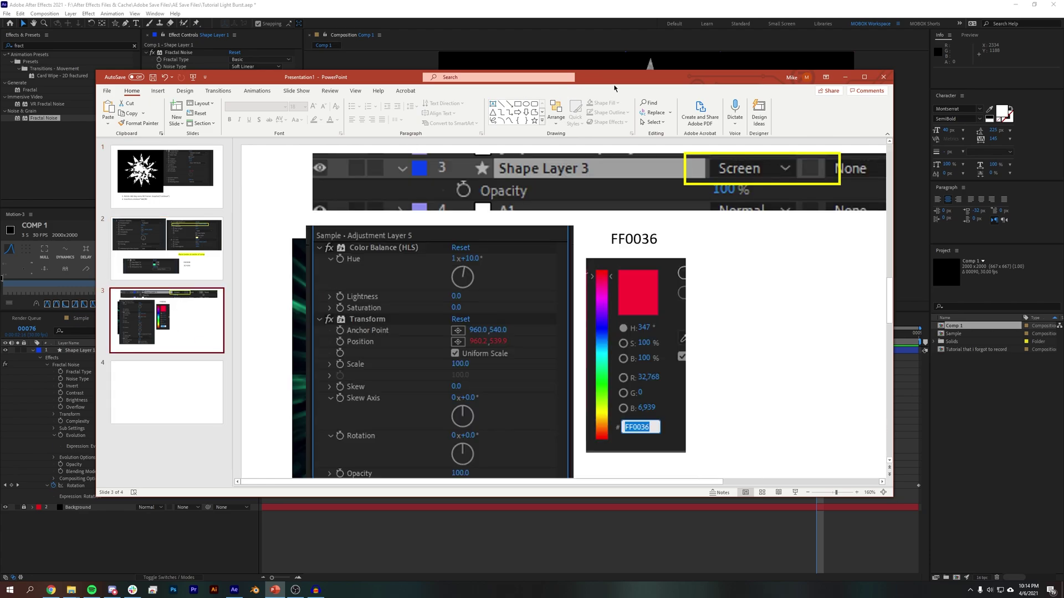
key("Up")
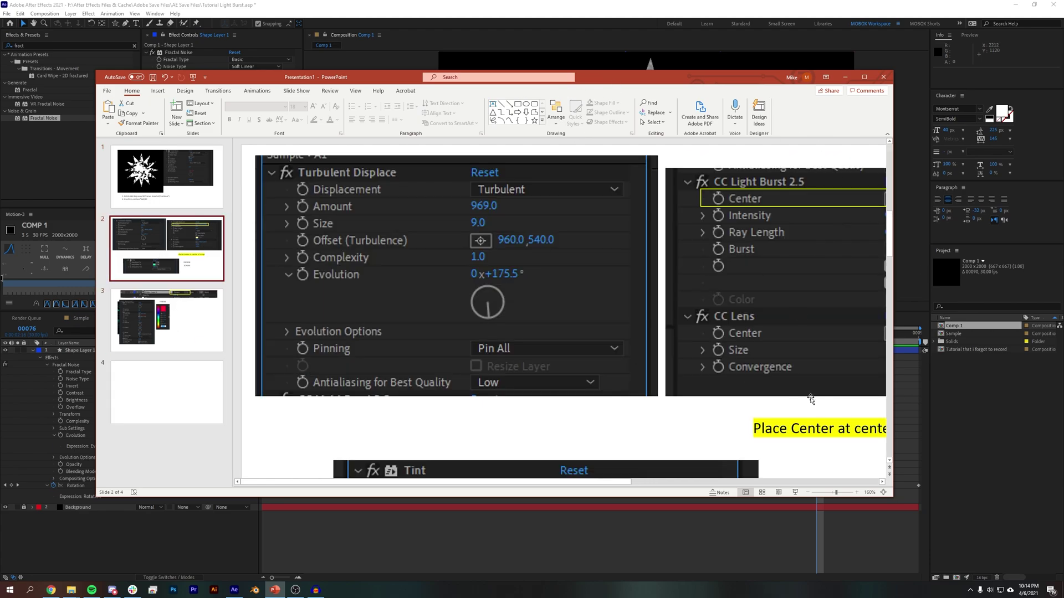
left_click_drag(697, 81, 1063, 3)
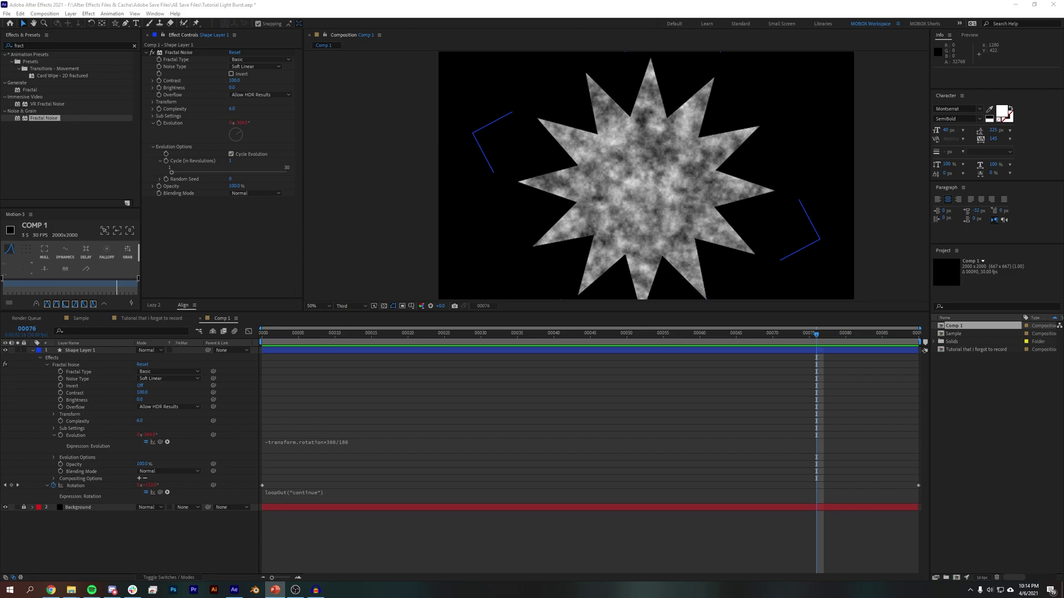
Set the star's Fractal Noise Contrast to 940 and Brightness to -50.
left_click(176, 121)
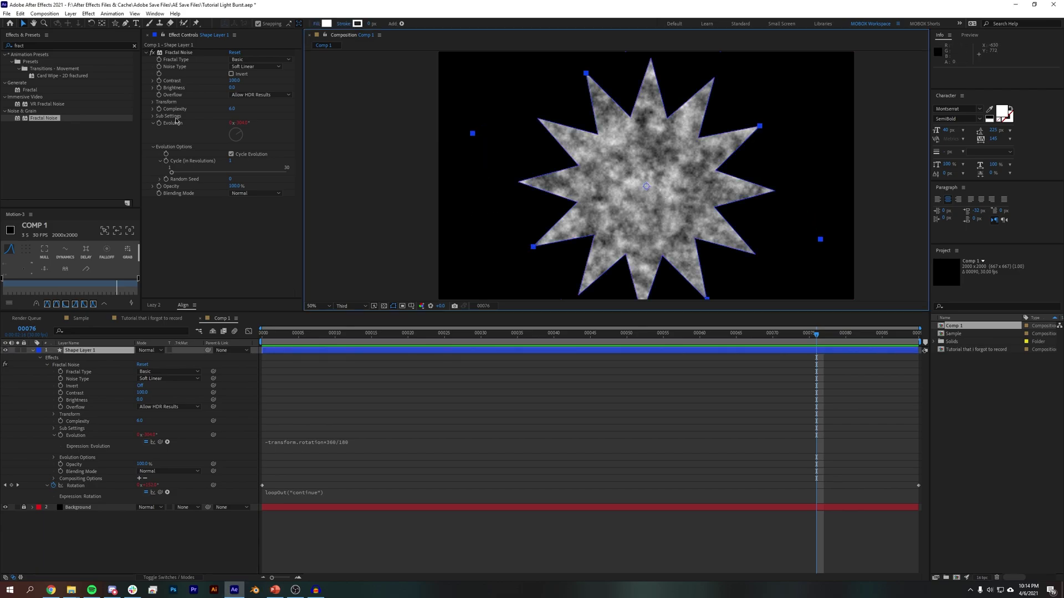
left_click(232, 81)
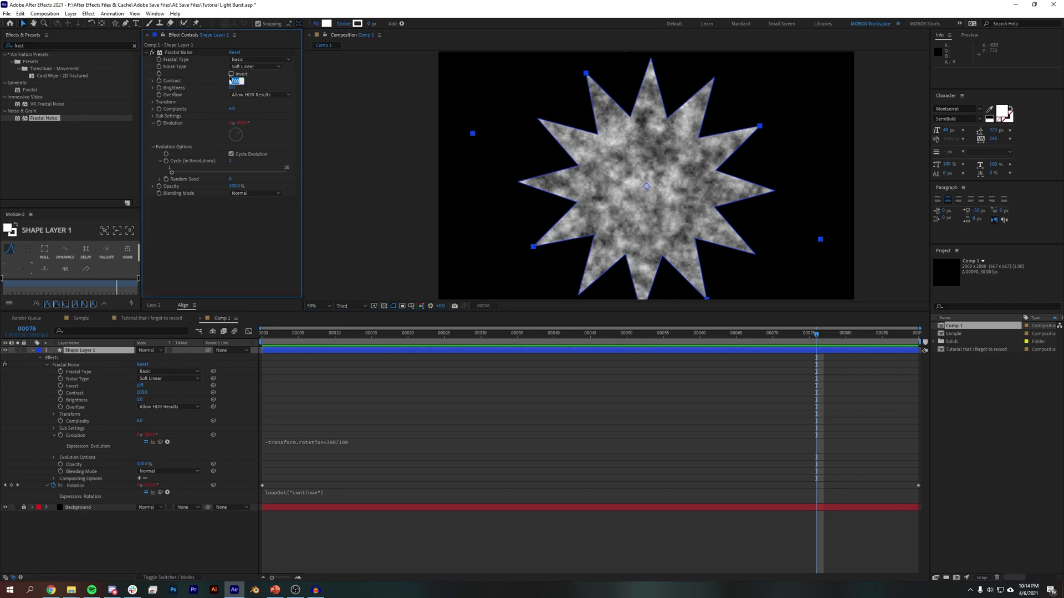
type("940")
key("Tab")
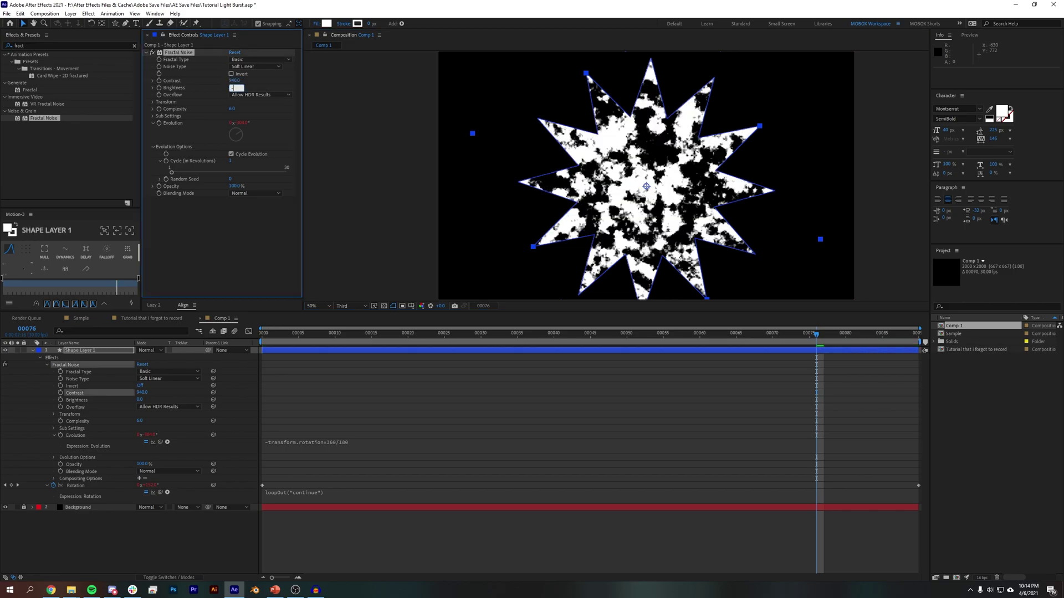
key("Return")
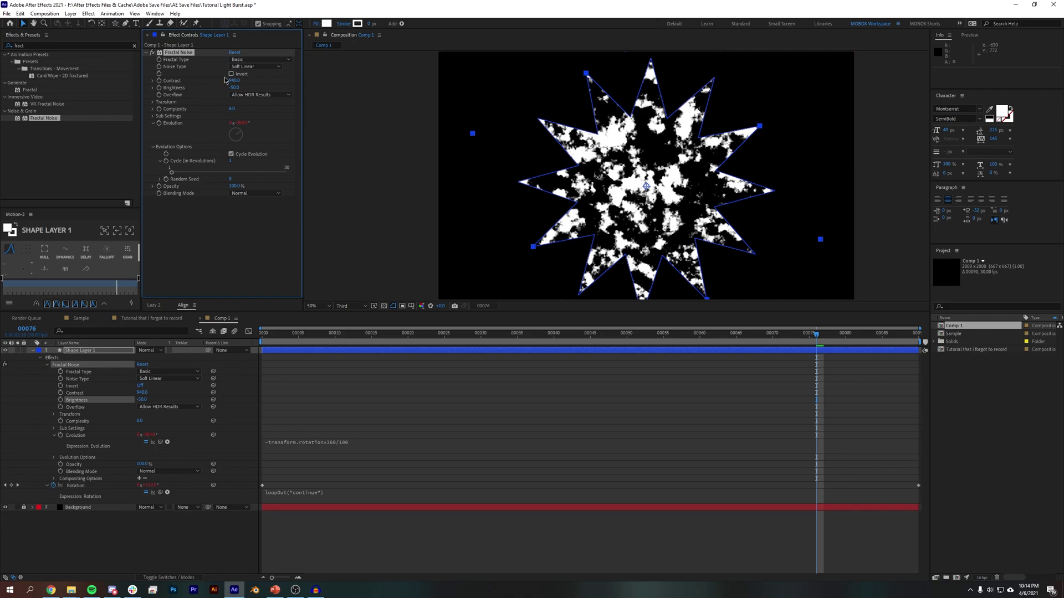
Change the star's Fractal Type to Turbulent Smooth and its Noise Type to Linear.
left_click(254, 62)
left_click(252, 118)
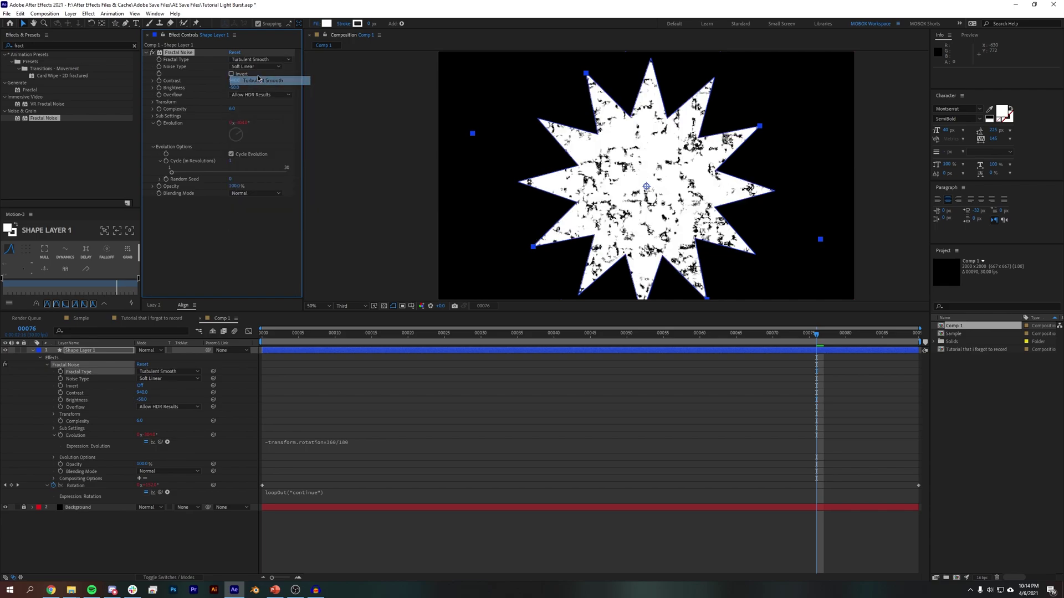
left_click(263, 67)
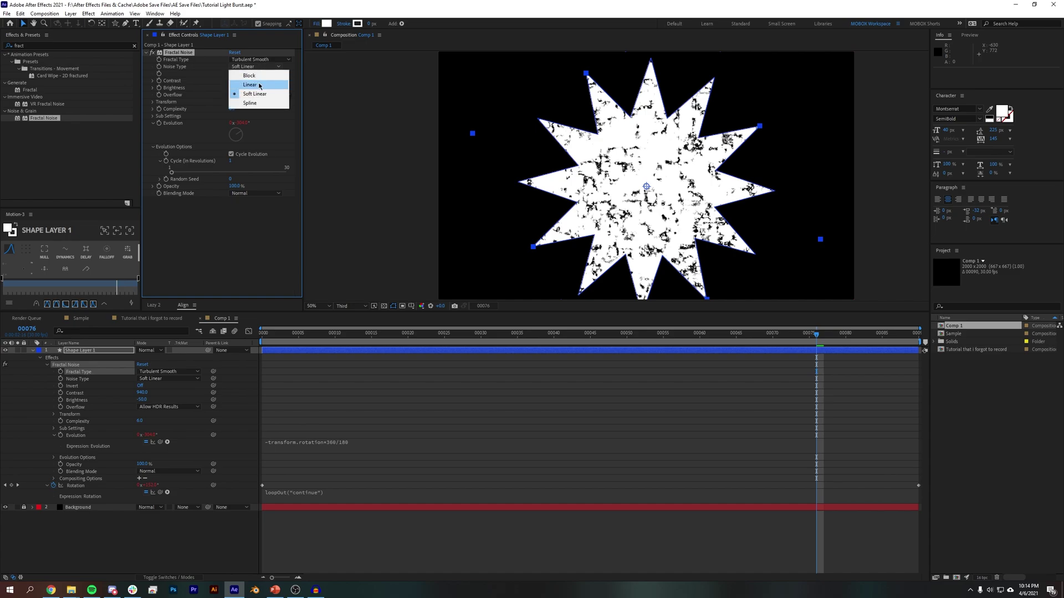
left_click(249, 83)
Lower the Fractal Noise Contrast to soften the star's texture, and deselect the layer.
left_click_drag(235, 81, 129, 133)
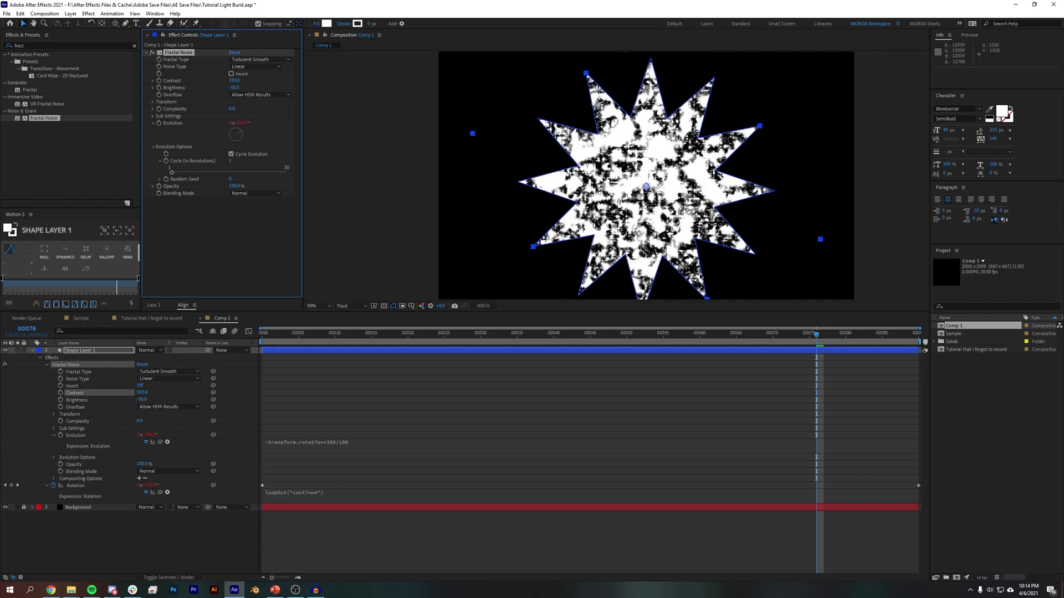
left_click(627, 372)
scroll(661, 282, "down", 2)
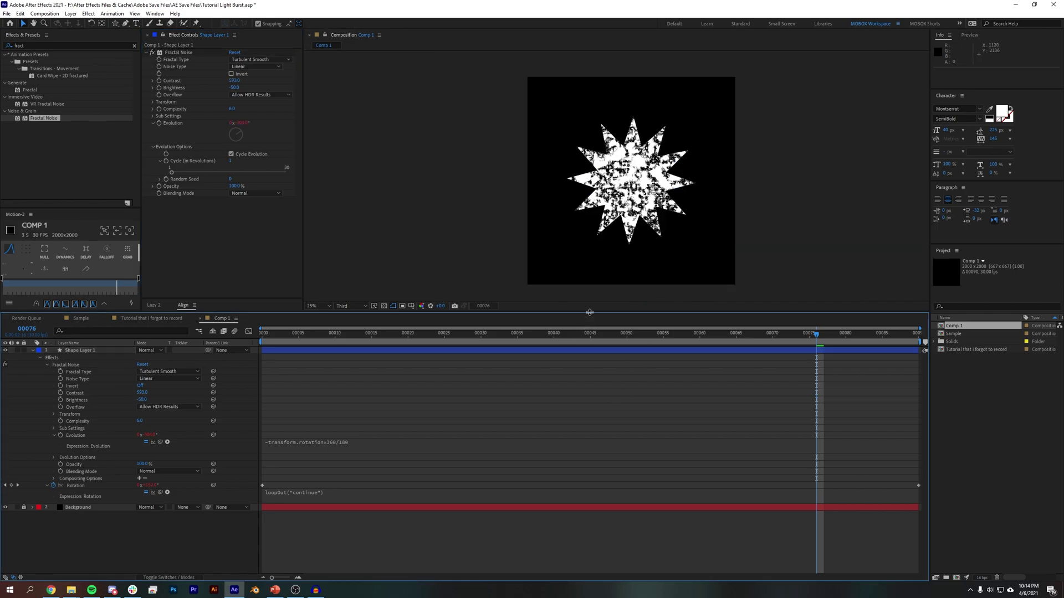
left_click_drag(586, 314, 586, 343)
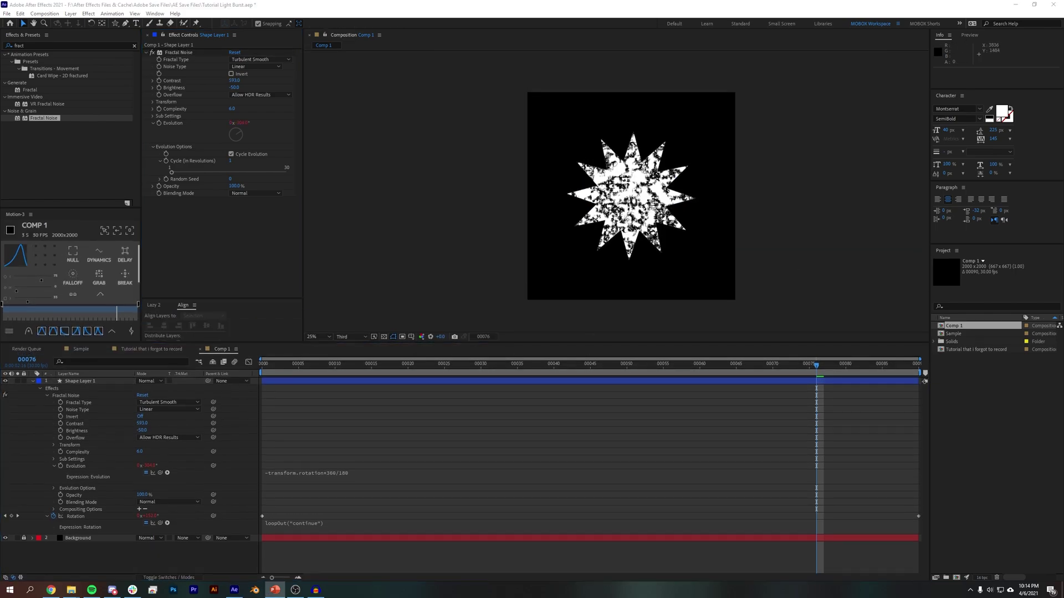
scroll(615, 194, "up", 2)
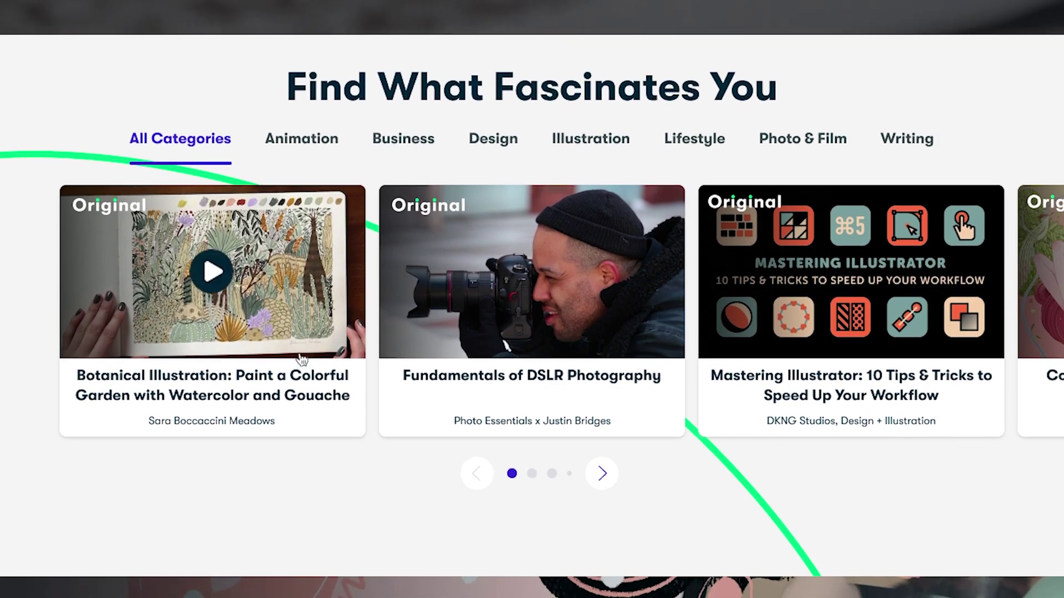
left_click(213, 270)
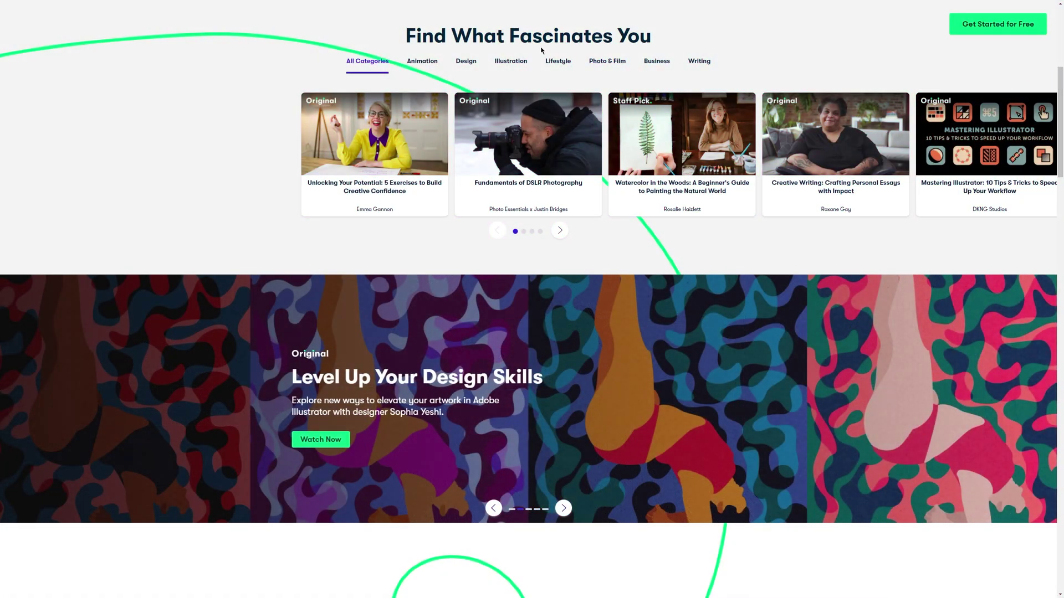
left_click(558, 238)
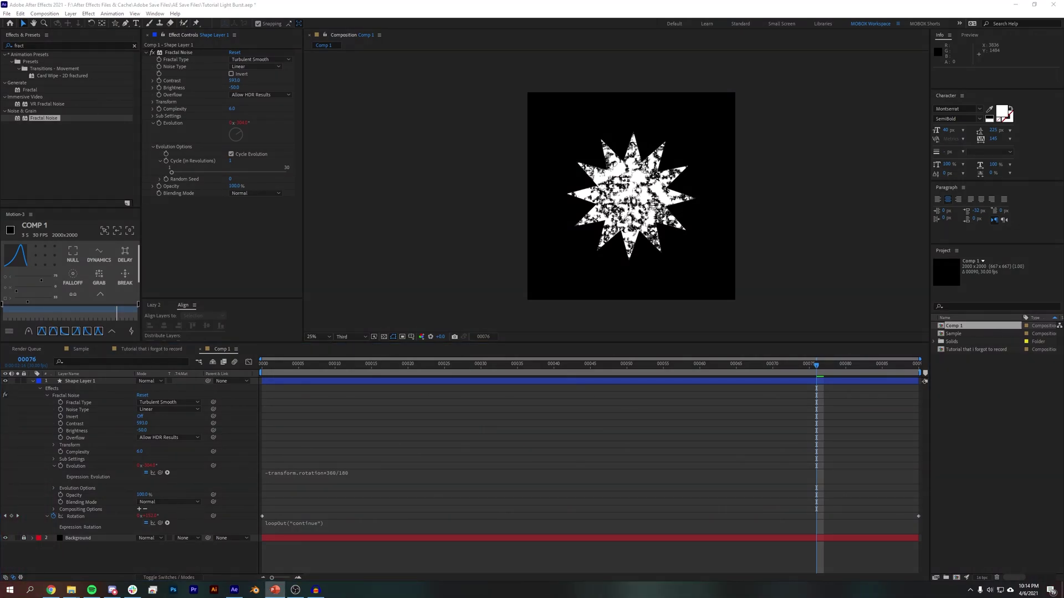
Add a new adjustment layer above the star layer and collapse the star's properties.
scroll(637, 182, "up", 2)
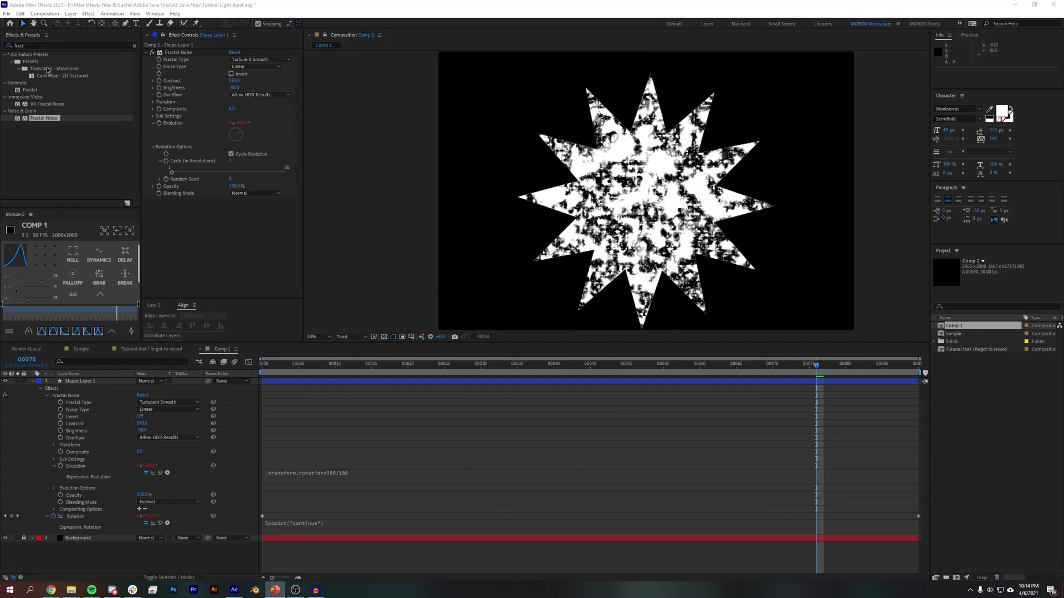
left_click(66, 14)
mouse_move(111, 21)
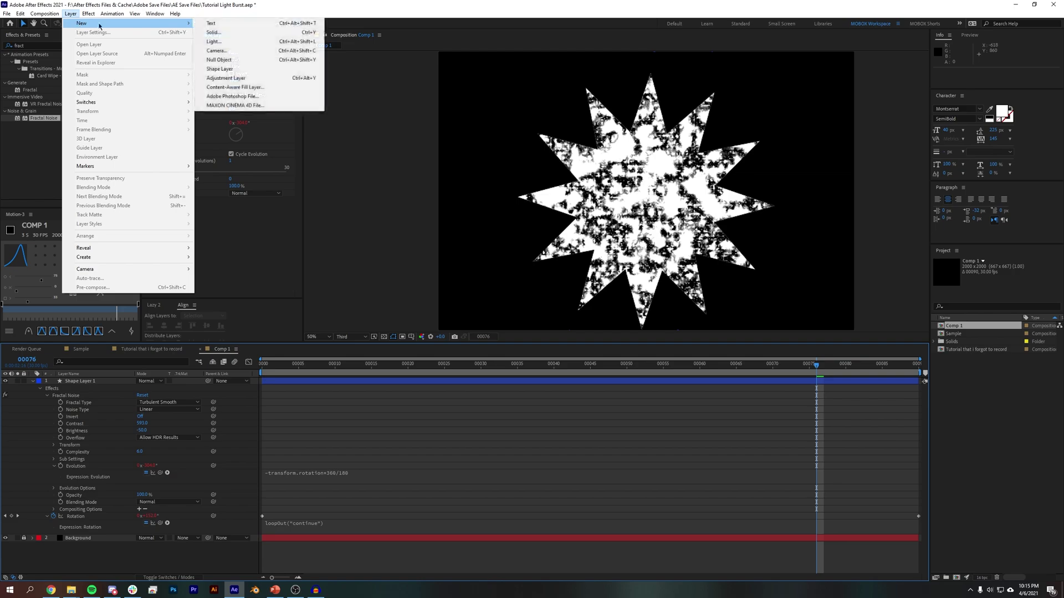
left_click(243, 78)
left_click(33, 389)
left_click(101, 444)
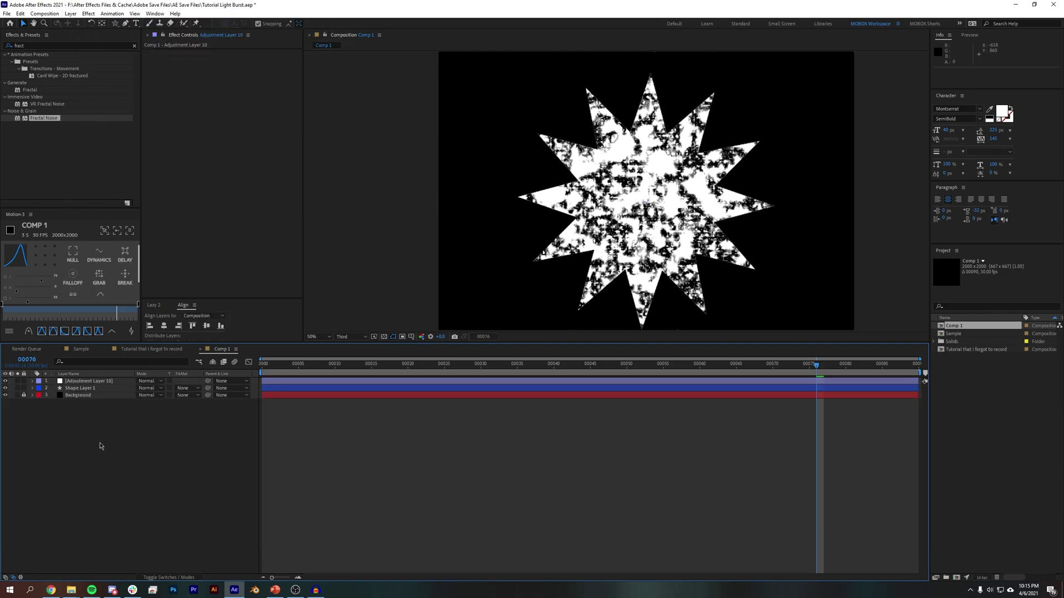
Apply the Turbulent Displace effect to the adjustment layer.
left_click(110, 383)
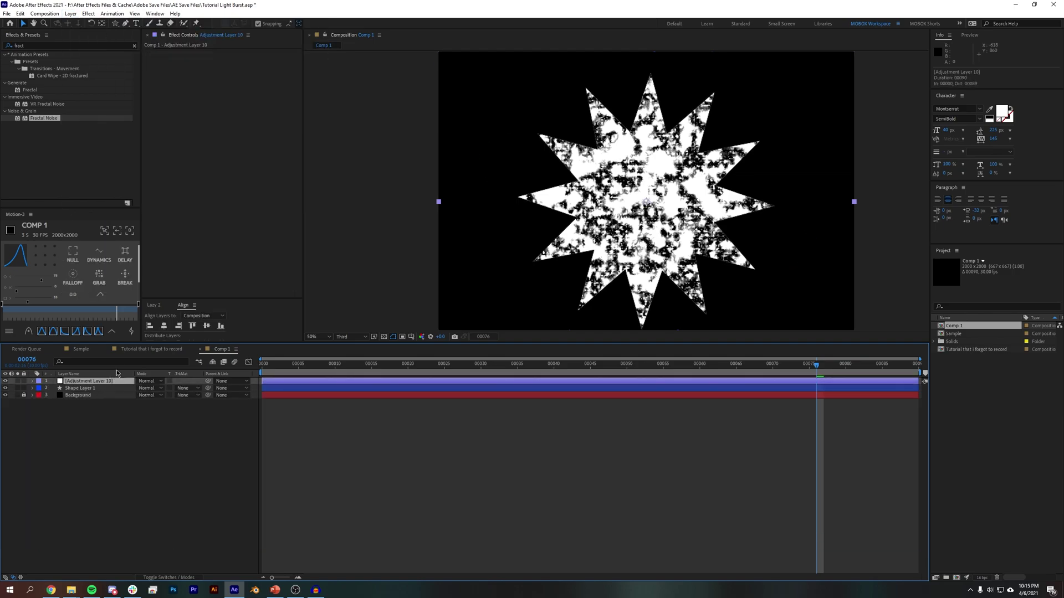
left_click(58, 48)
type("turb")
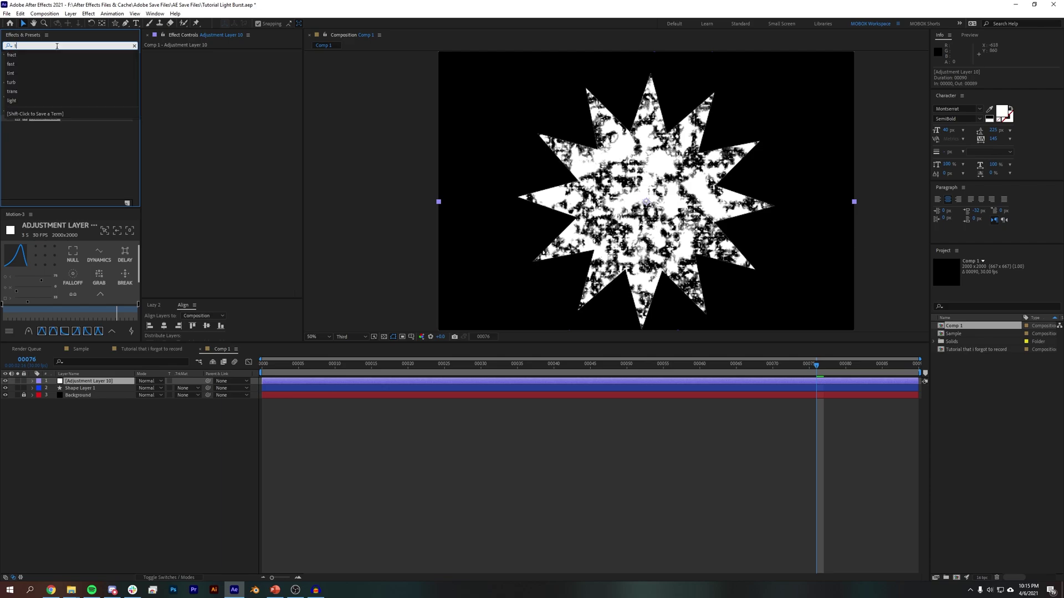
left_click(43, 64)
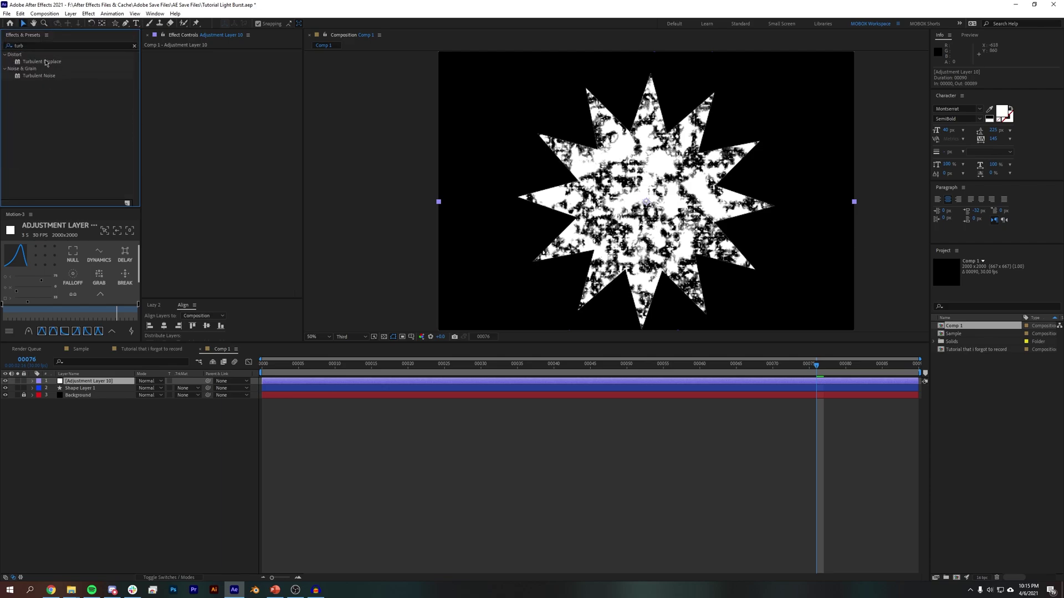
double_click(46, 62)
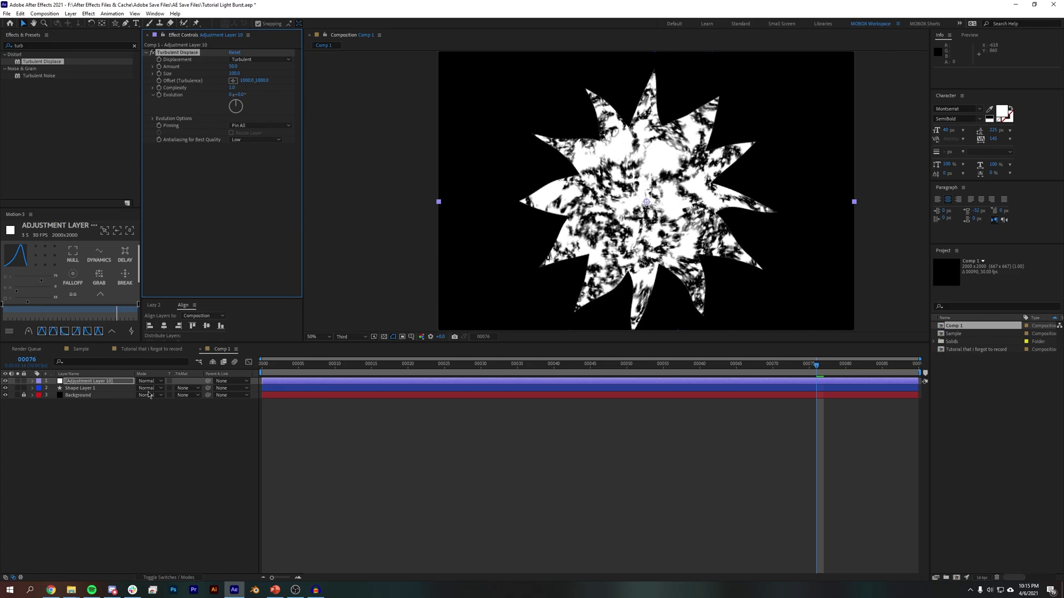
left_click(143, 370)
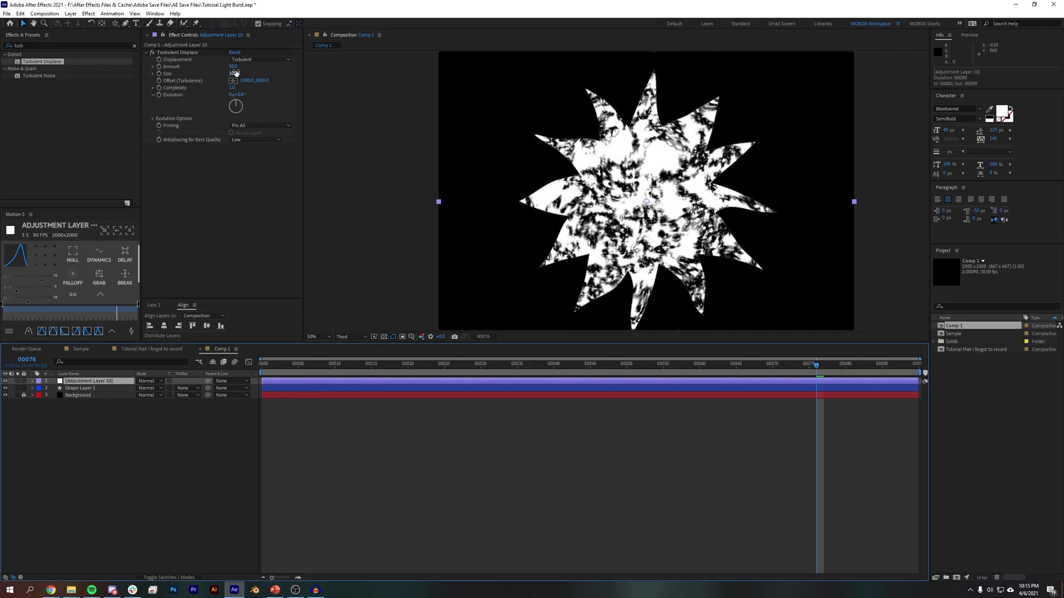
Set the Turbulent Displace Amount to 950.
left_click(235, 73)
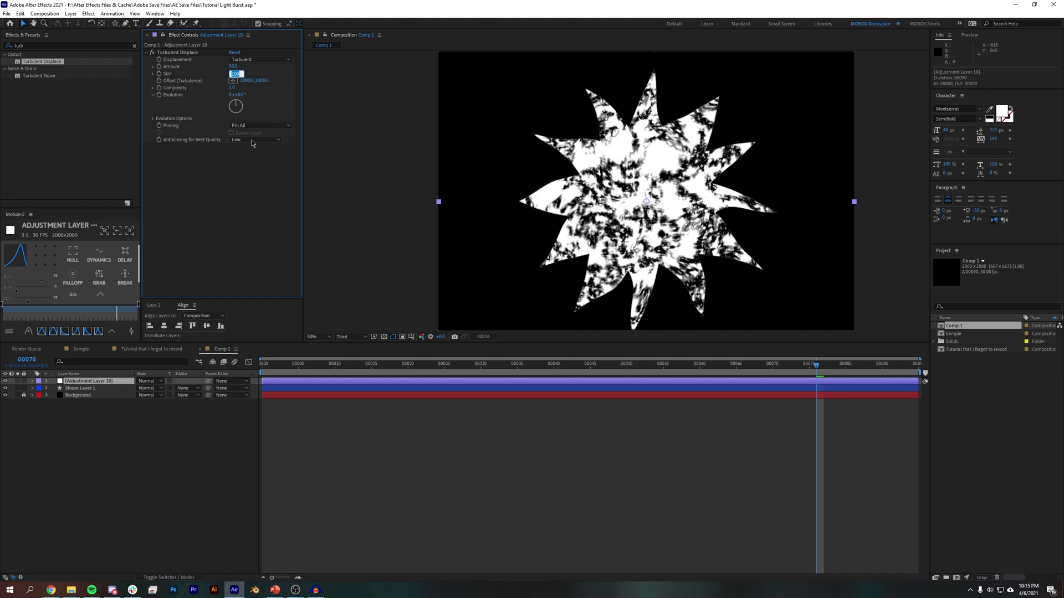
type("950")
key("Escape")
type("950")
key("Return")
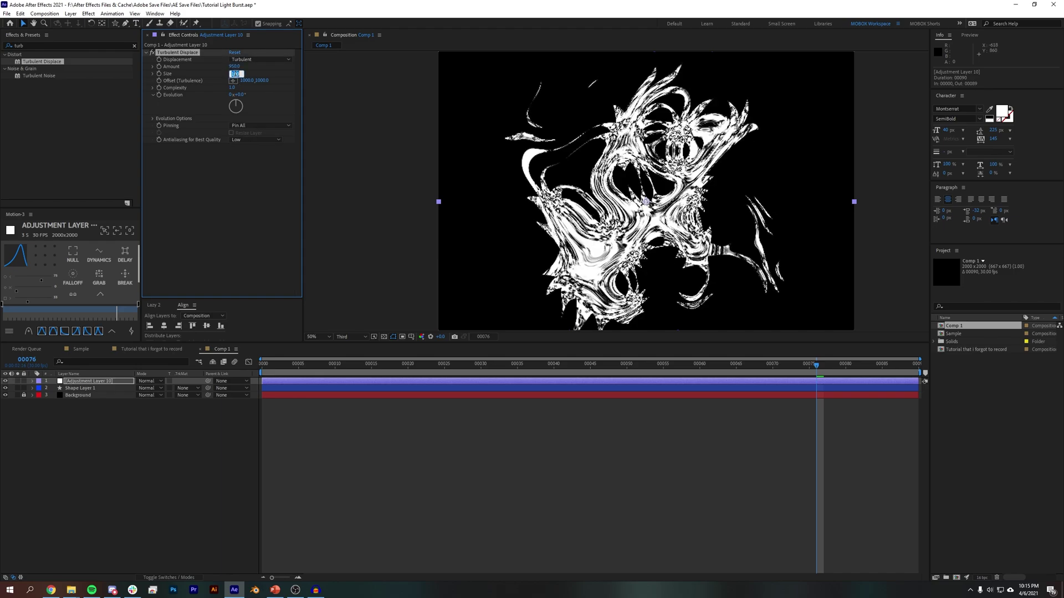
Reduce the Turbulent Displace Size to about 13 and set Antialiasing for Best Quality to High.
type("60")
key("Return")
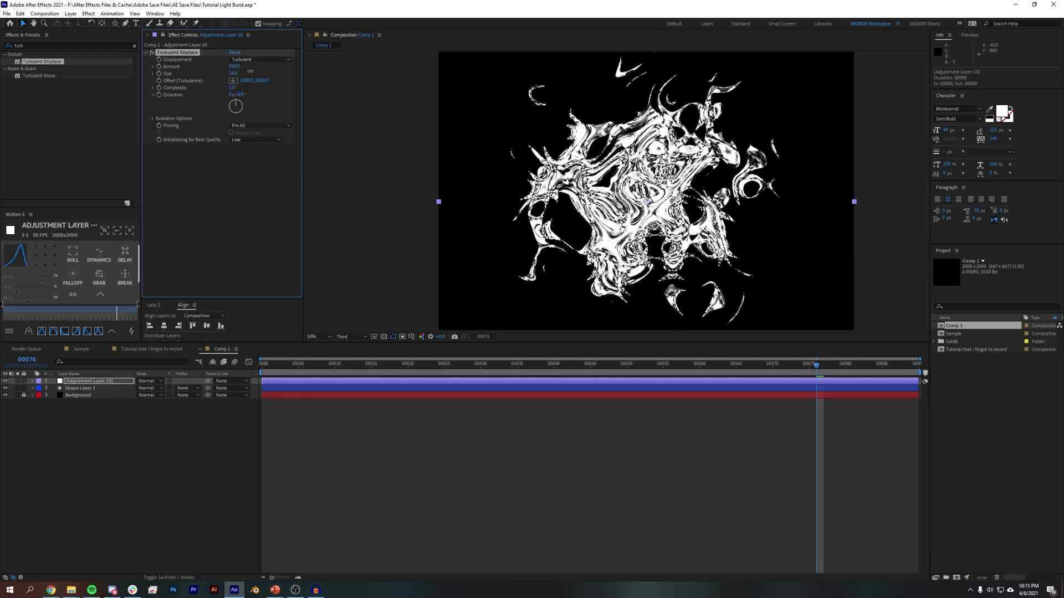
left_click_drag(232, 73, 315, 112)
left_click(452, 459)
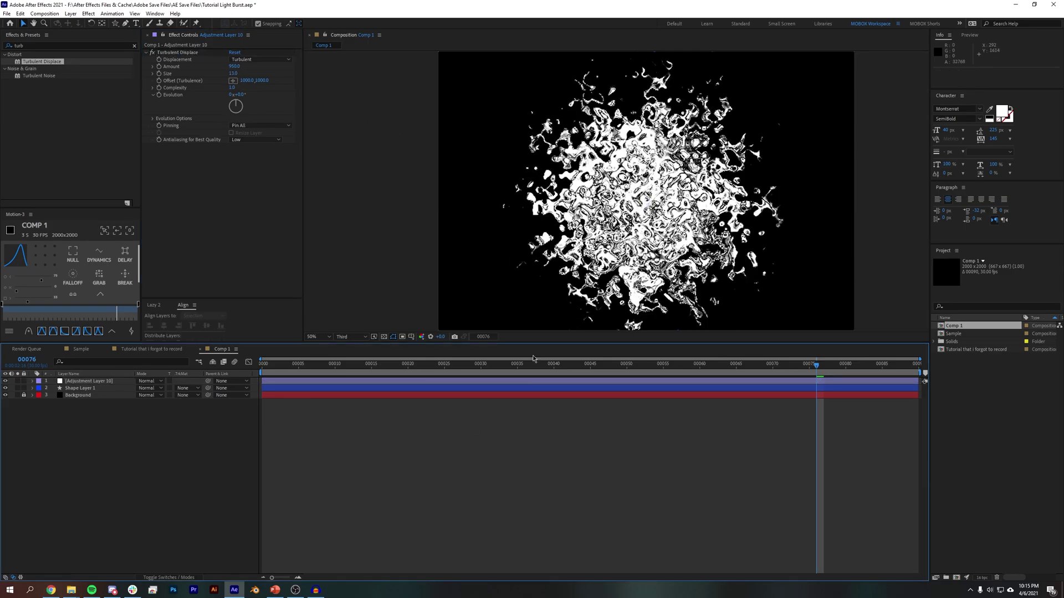
left_click_drag(544, 343, 543, 393)
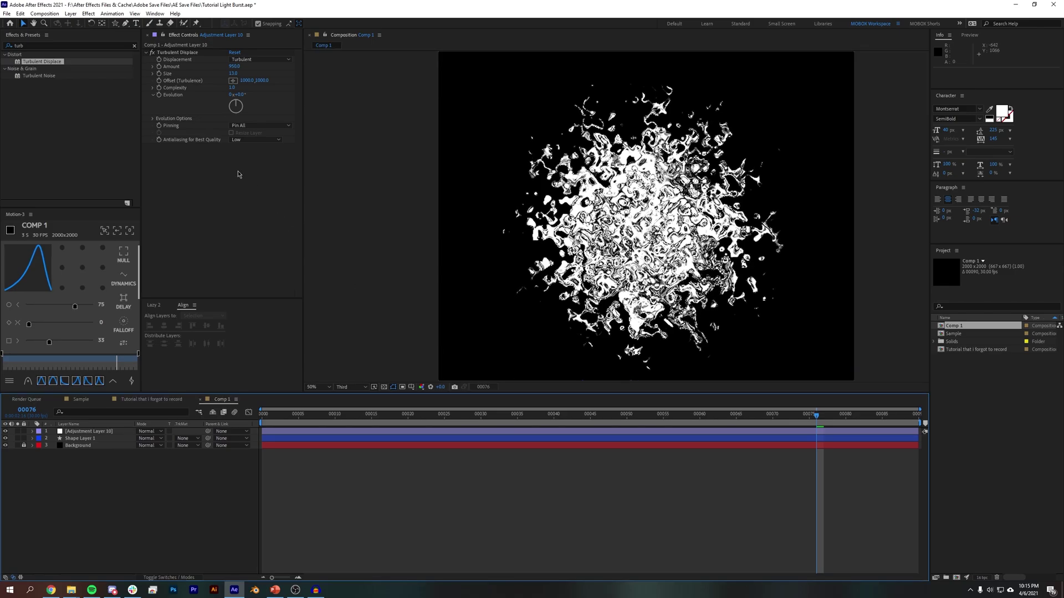
left_click(256, 139)
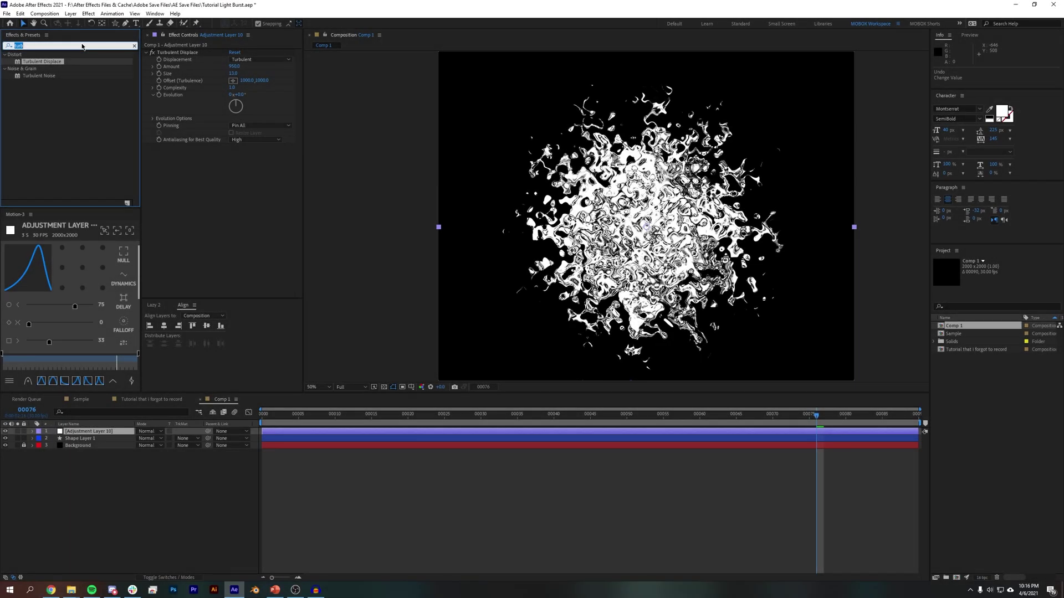
Apply CC Light Burst 2.5 to the adjustment layer with a Ray Length of 60, and deselect the layer.
type("cc")
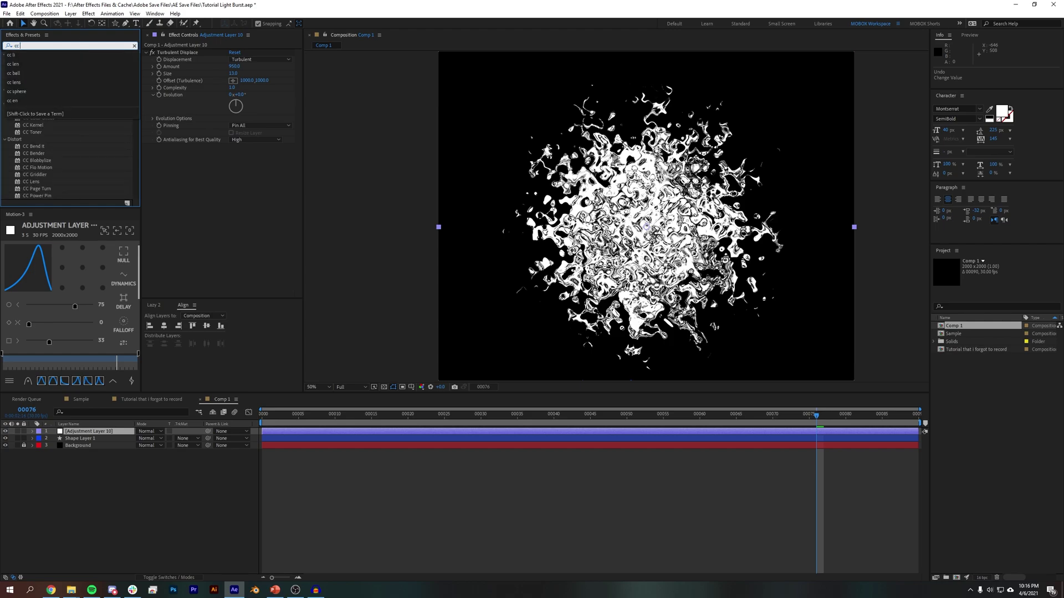
type(" light bu")
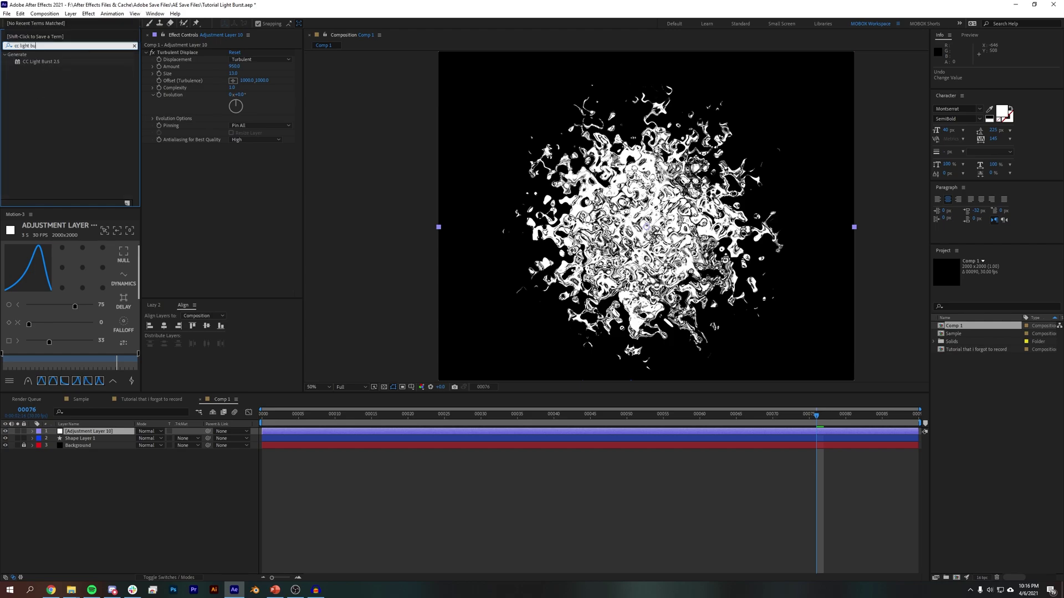
double_click(45, 63)
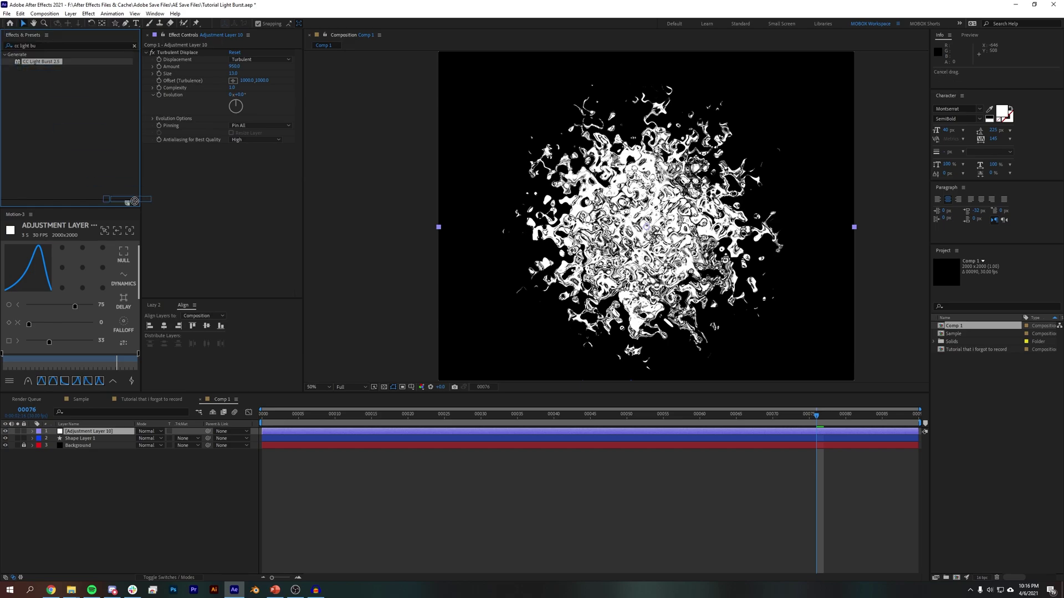
scroll(548, 240, "down", 2)
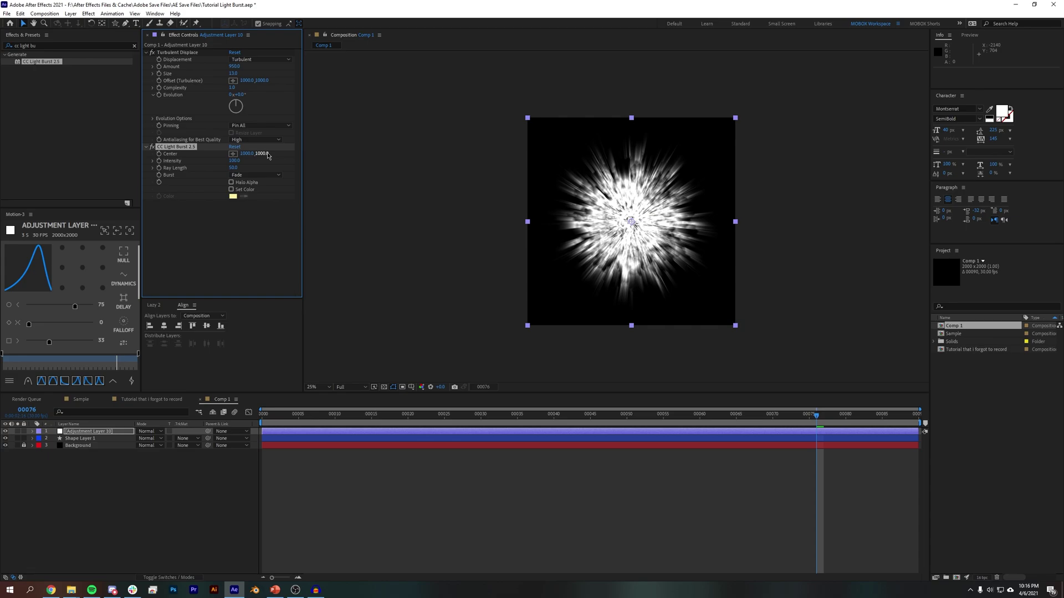
left_click(233, 167)
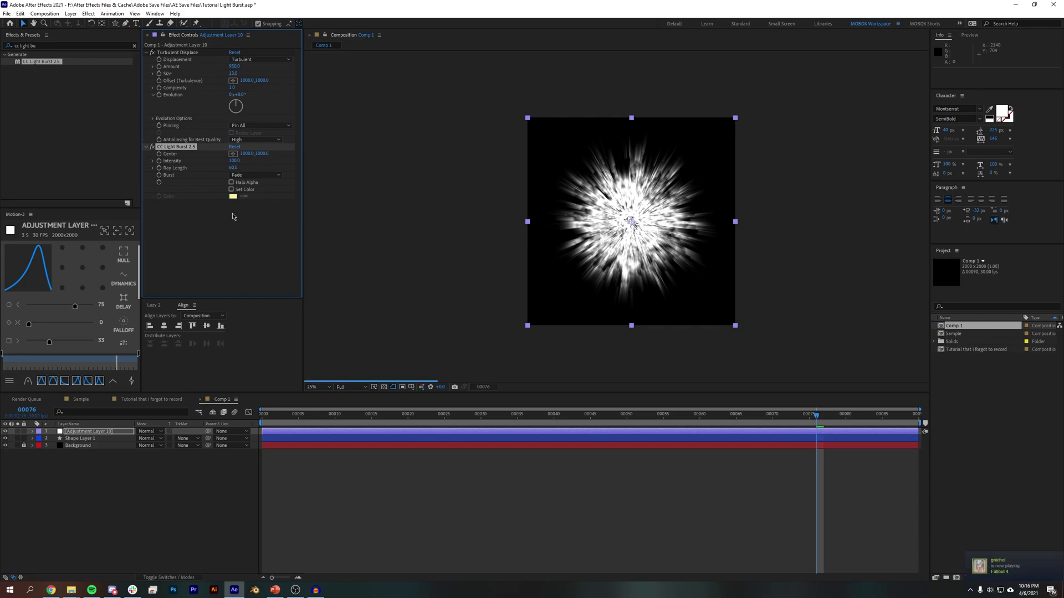
left_click(182, 503)
Scale the star shape layer down to 76% and deselect it.
left_click(87, 439)
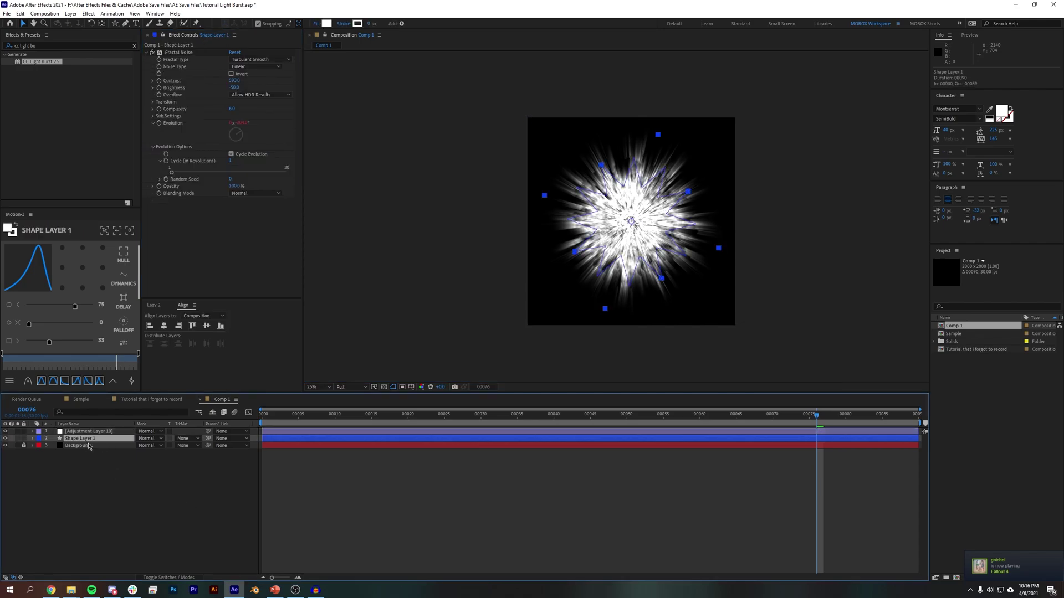
key("s")
left_click_drag(164, 446, 151, 446)
left_click(180, 494)
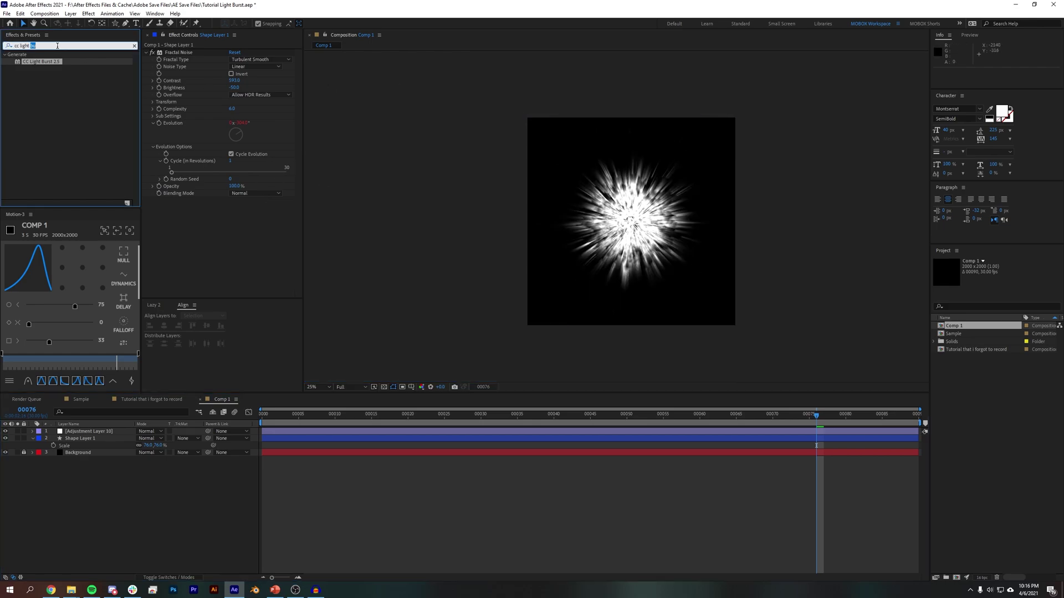
Apply the Tint effect to the star layer after its Fractal Noise and map black to a near-black colour.
type("tint")
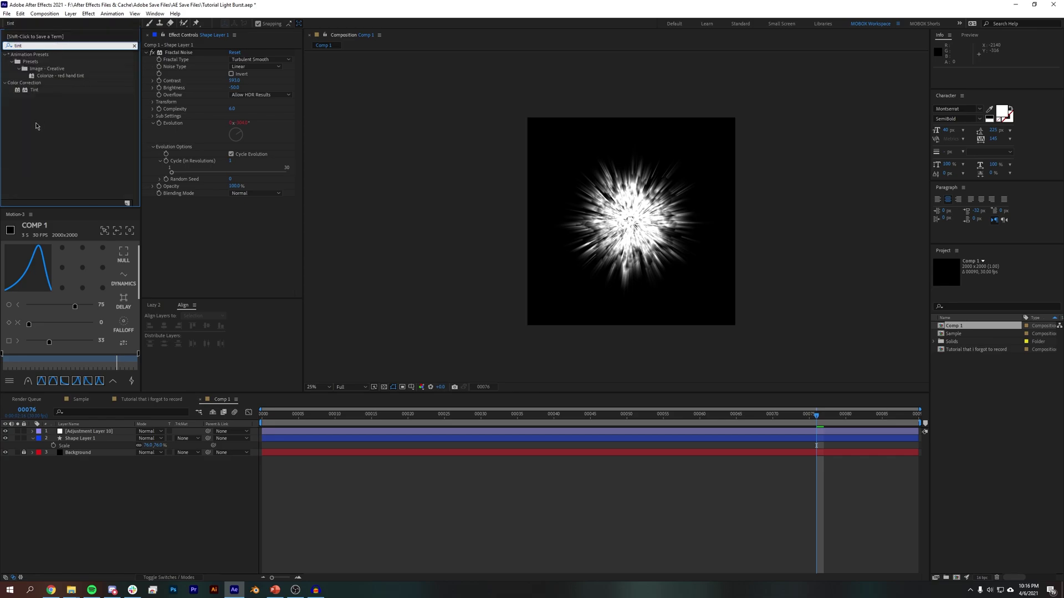
left_click_drag(35, 90, 289, 204)
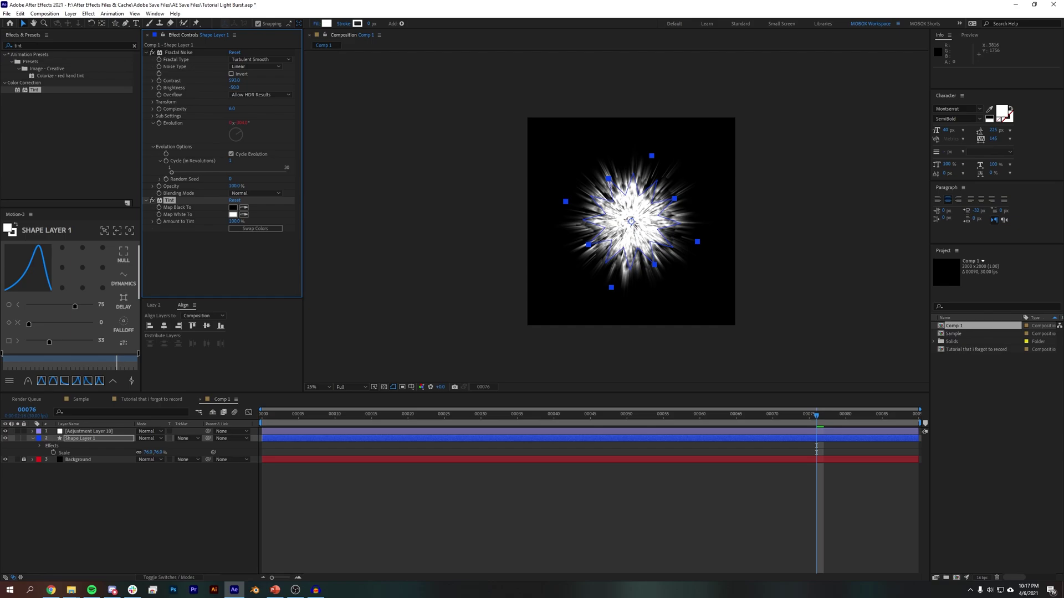
key("alt+Tab")
left_click(232, 207)
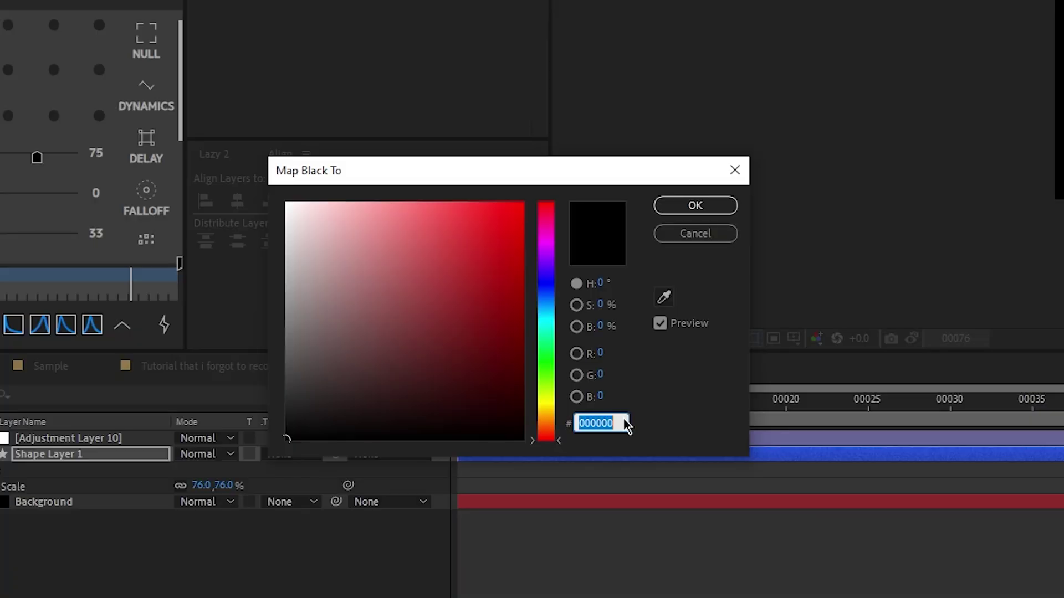
type("010081")
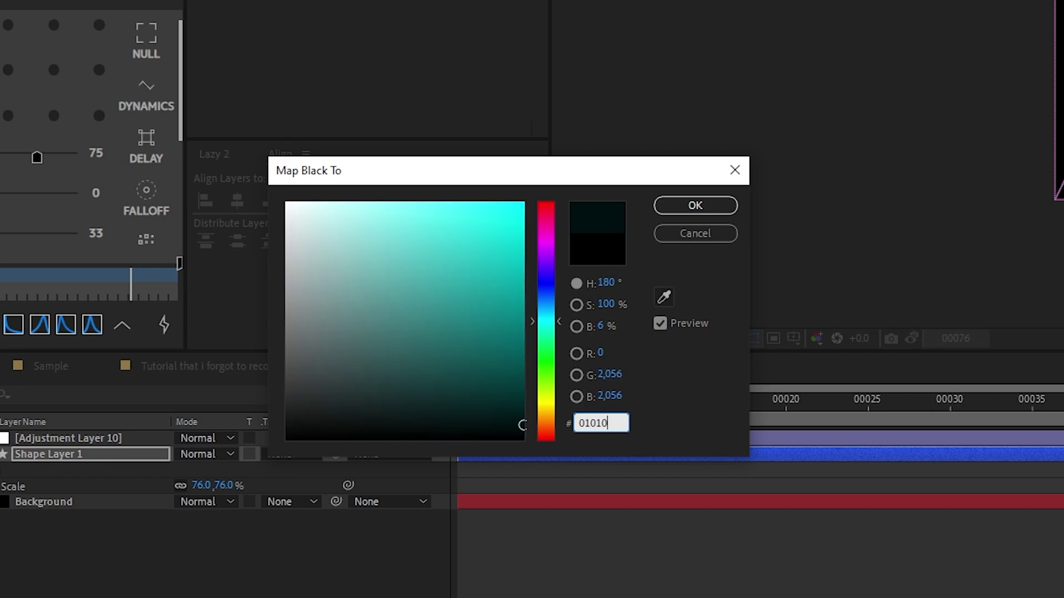
key("Return")
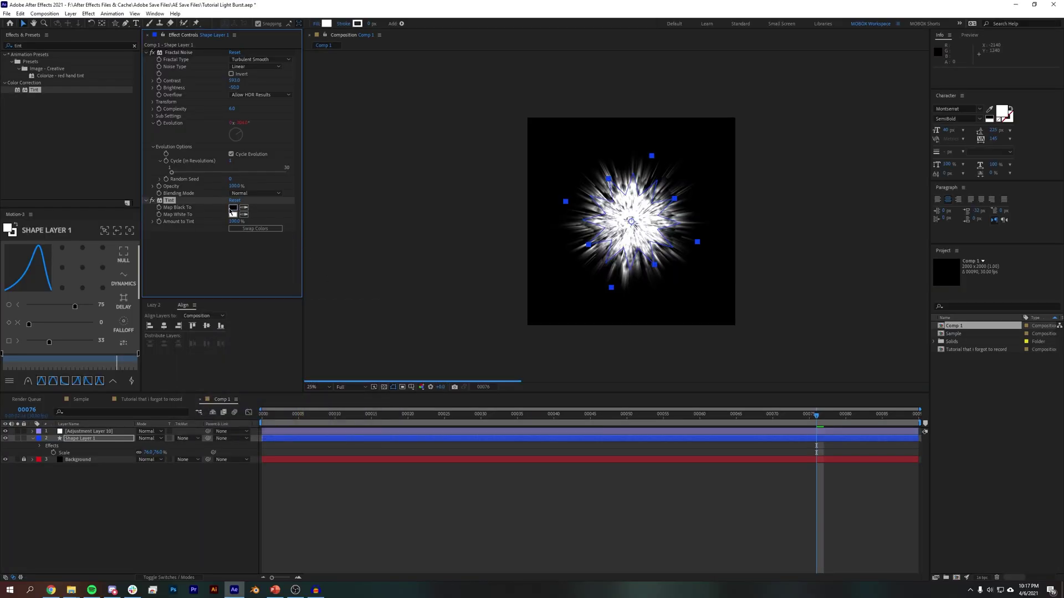
Map the star's Tint white to the green colour 1CF1A3 and deselect the layer.
left_click(233, 214)
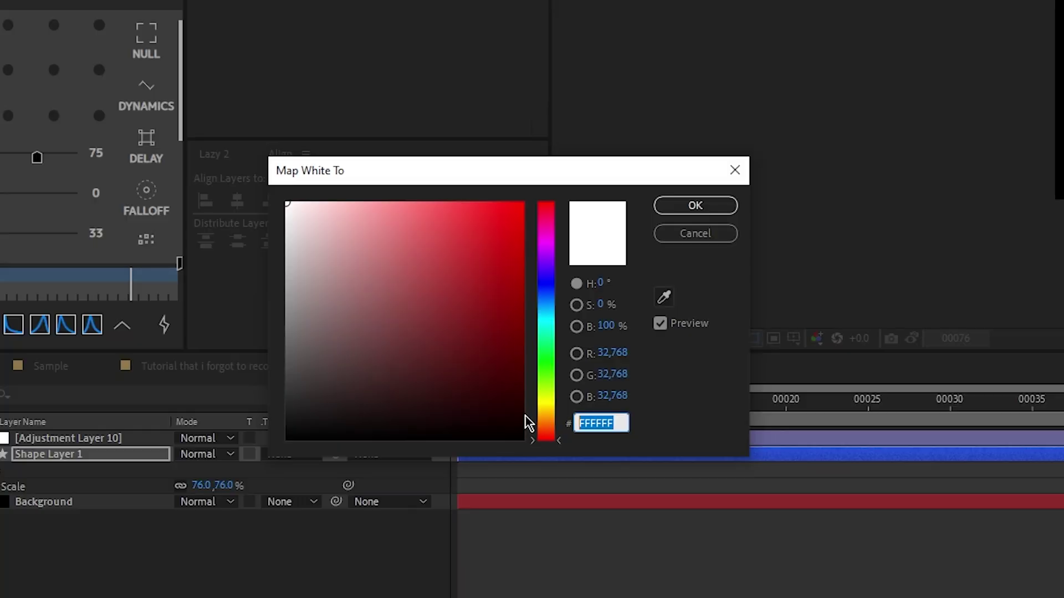
type("1CF1A3")
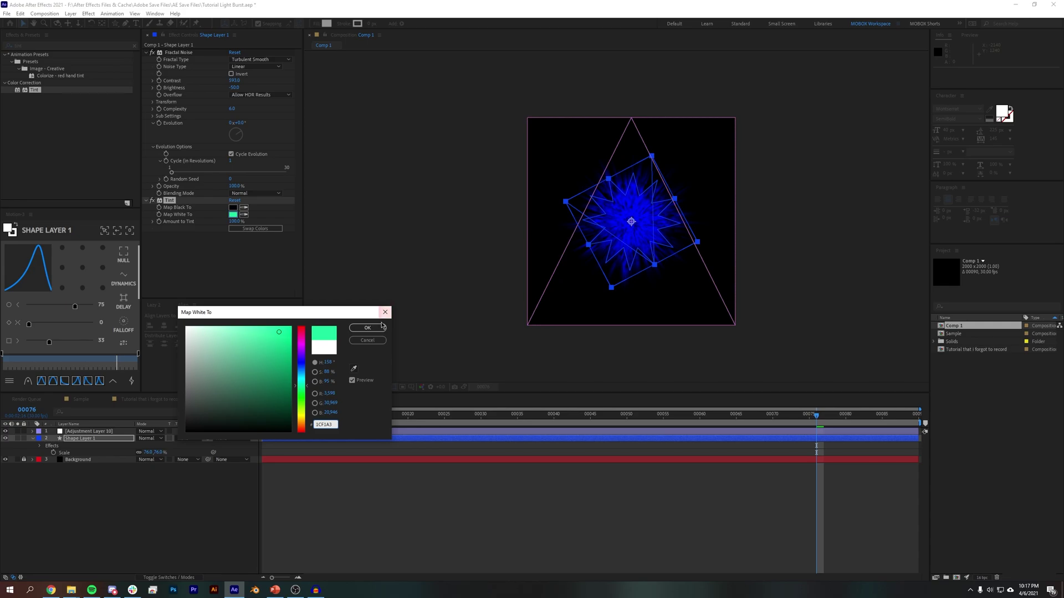
left_click(377, 328)
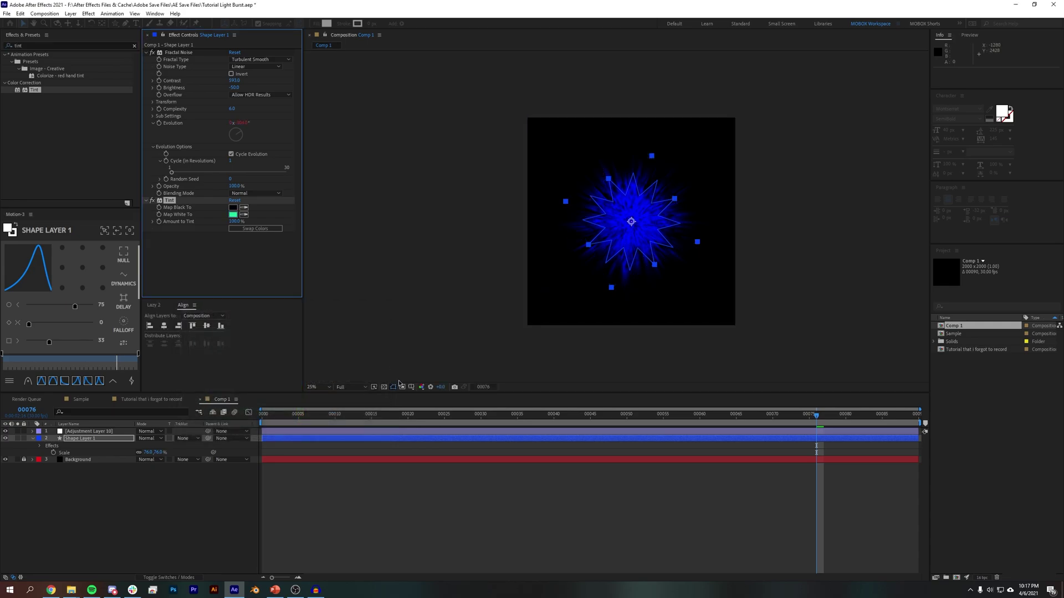
left_click(453, 567)
Go to the first frame and slightly raise the star's Fractal Noise Contrast.
scroll(610, 355, "up", 2)
left_click_drag(571, 418, 175, 419)
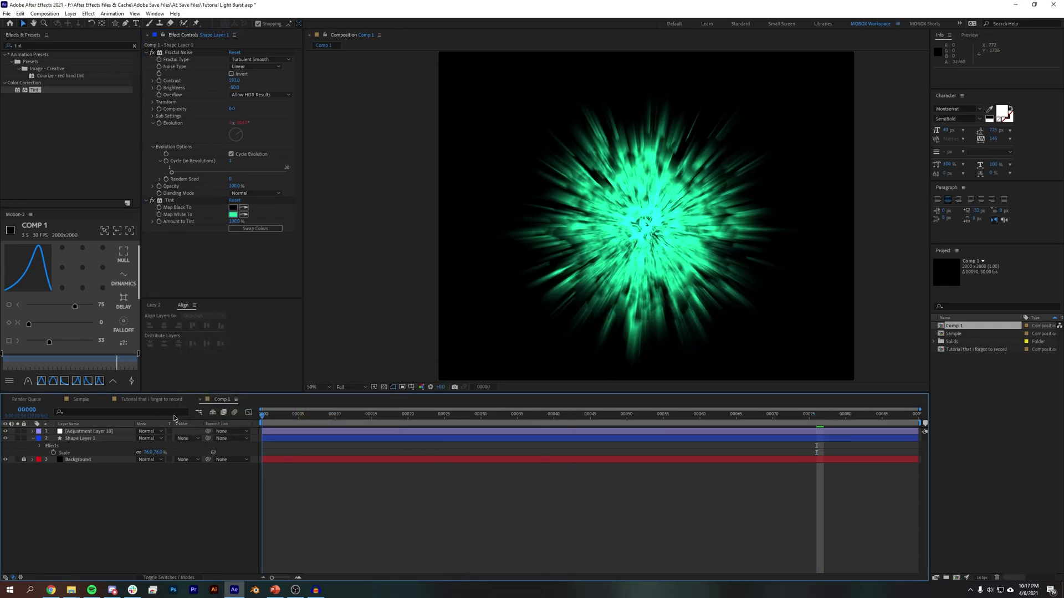
left_click(83, 439)
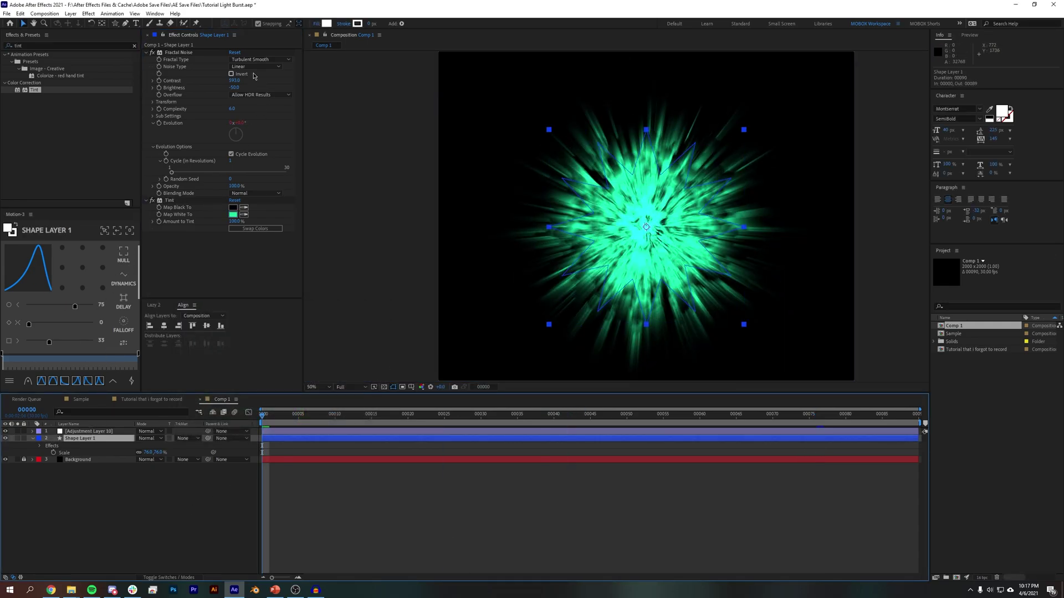
left_click_drag(239, 83, 255, 81)
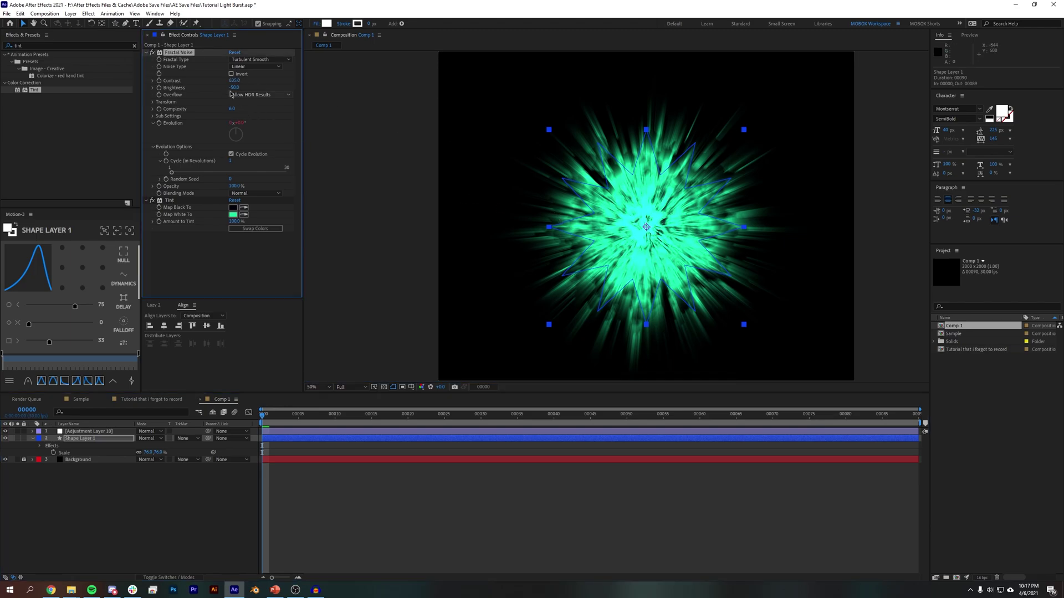
Slightly lower the Fractal Noise Brightness of the star layer and collapse its properties.
left_click_drag(229, 89, 224, 92)
left_click(527, 524)
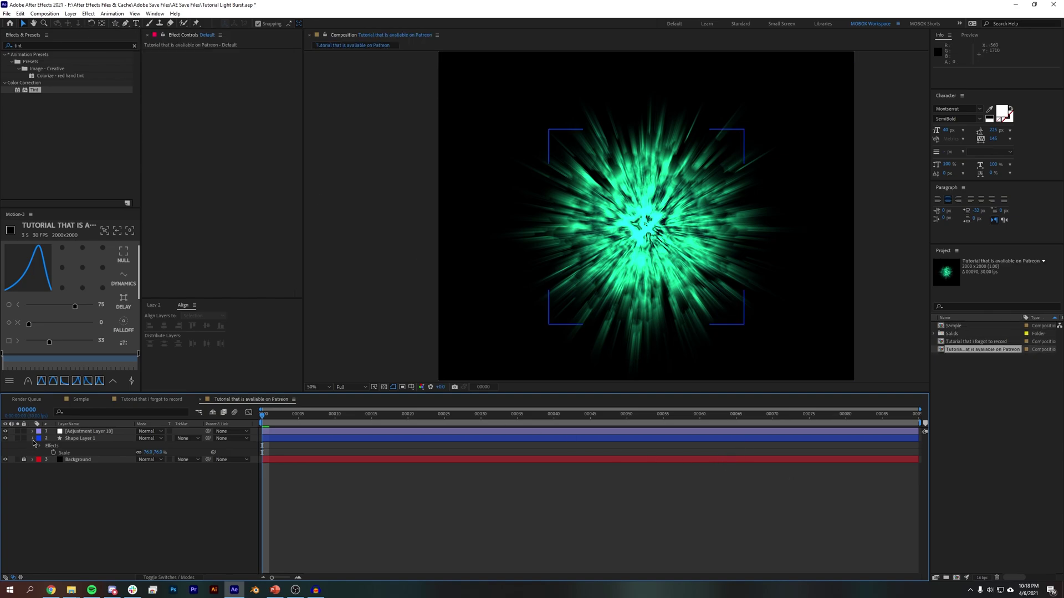
left_click(32, 438)
left_click(122, 492)
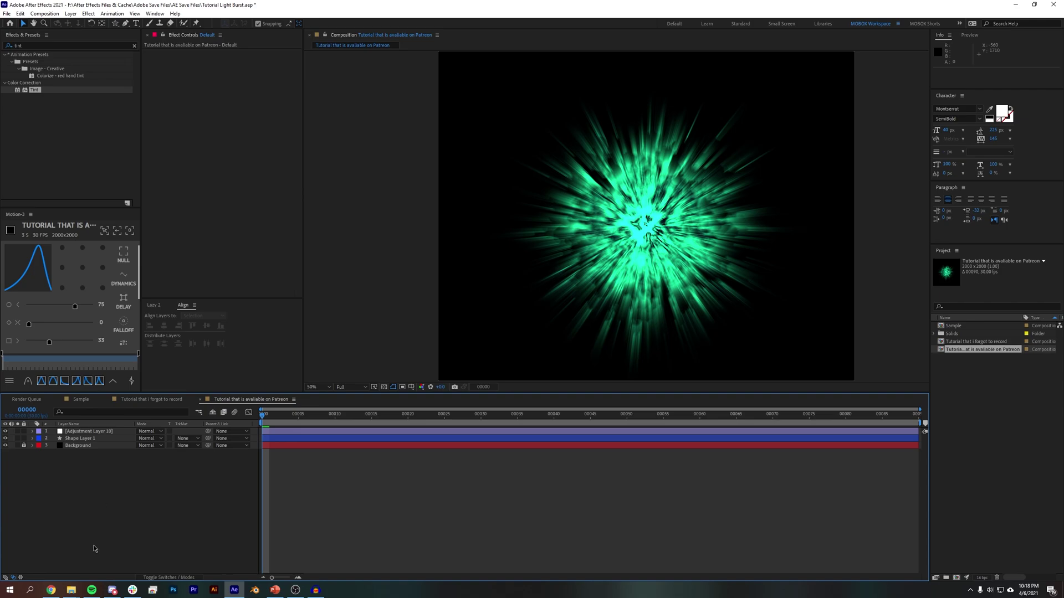
Draw a white filled circle on a new shape layer and centre it over the light burst.
left_click_drag(115, 23, 142, 42)
left_click_drag(615, 187, 697, 272)
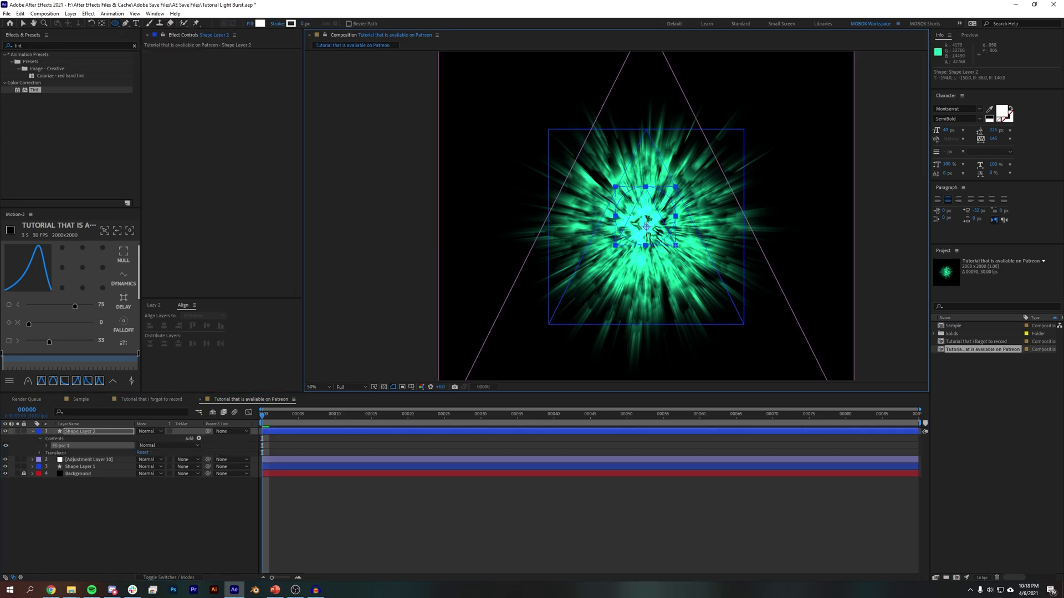
key("v")
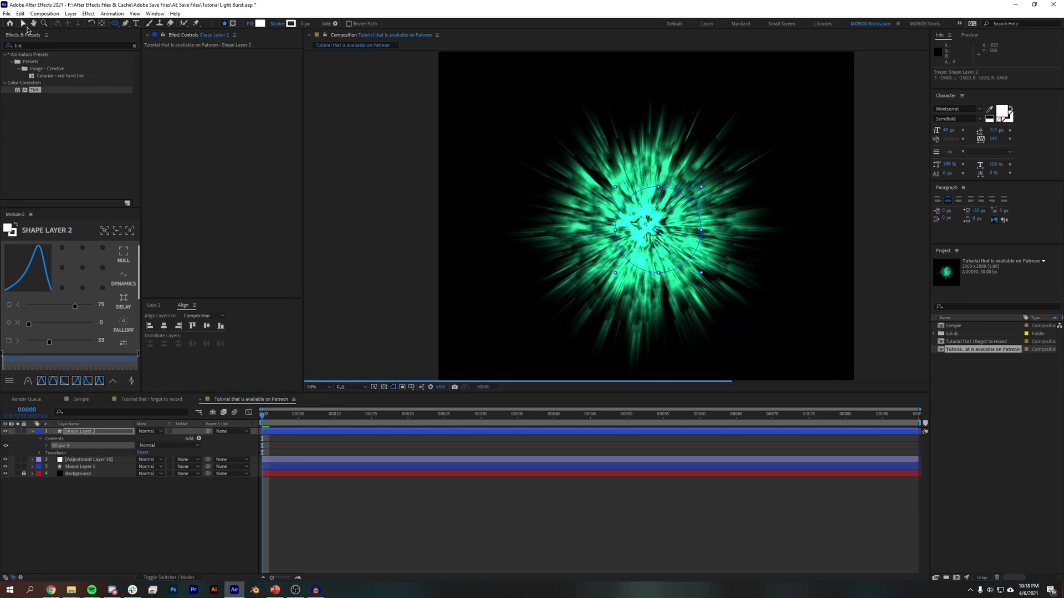
left_click(121, 515)
left_click(84, 431)
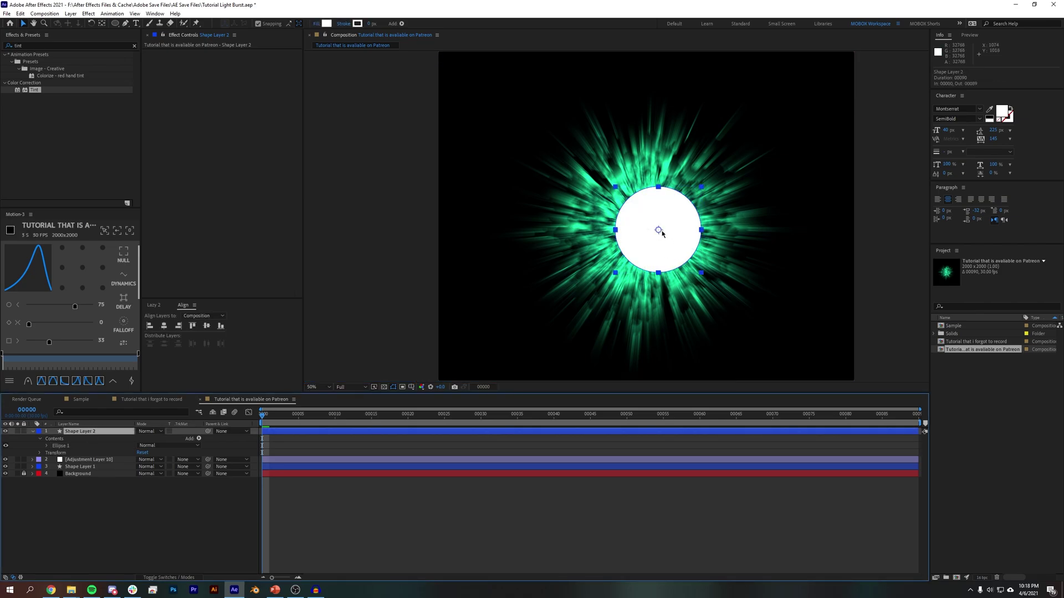
Apply Fast Box Blur to the circle layer with a Blur Radius of 20.
left_click(51, 46)
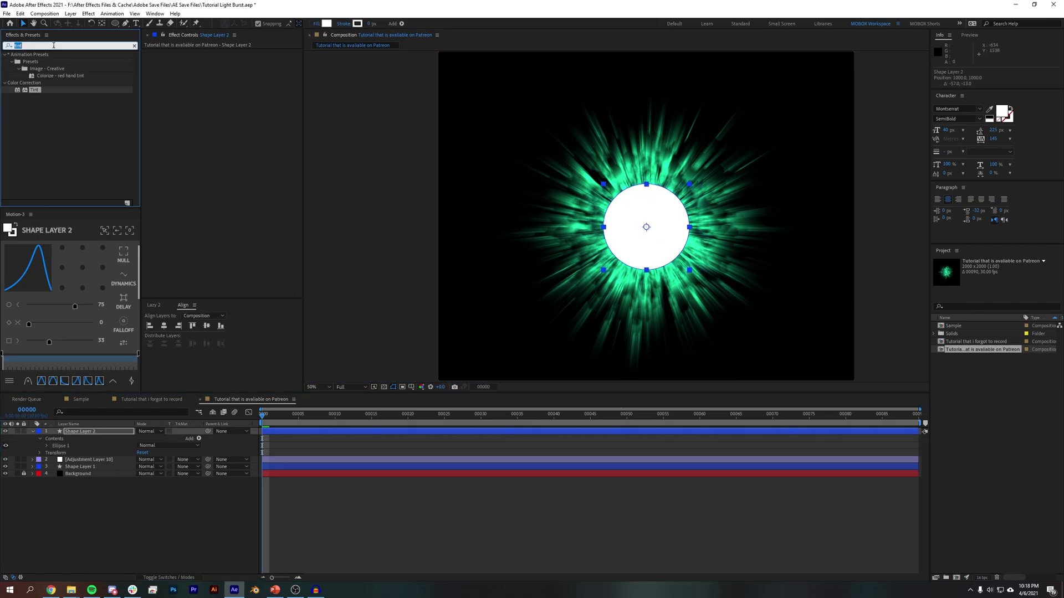
type("fast")
left_click_drag(49, 104, 89, 431)
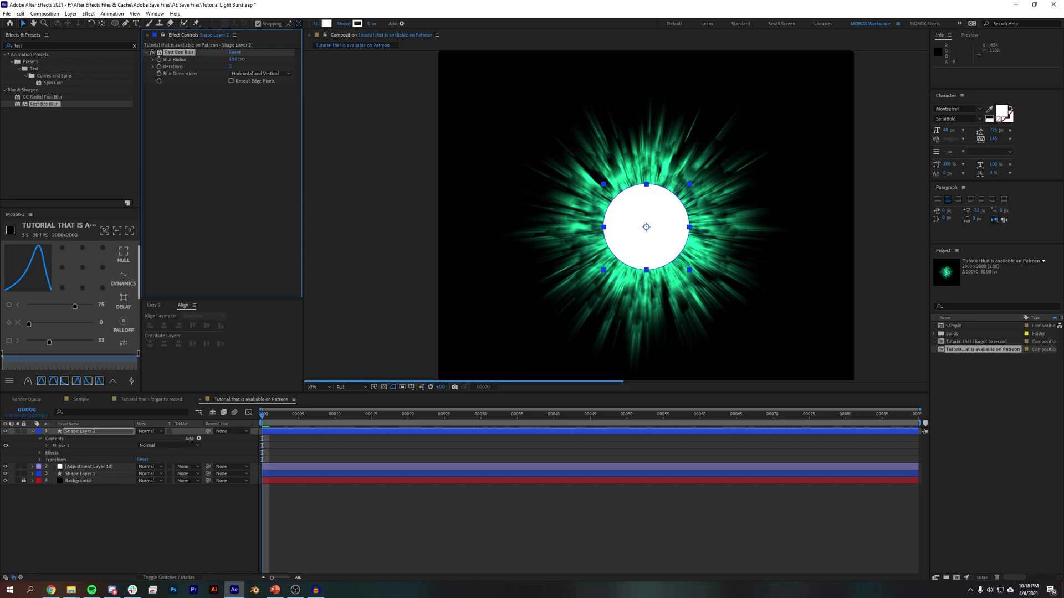
left_click_drag(233, 59, 252, 163)
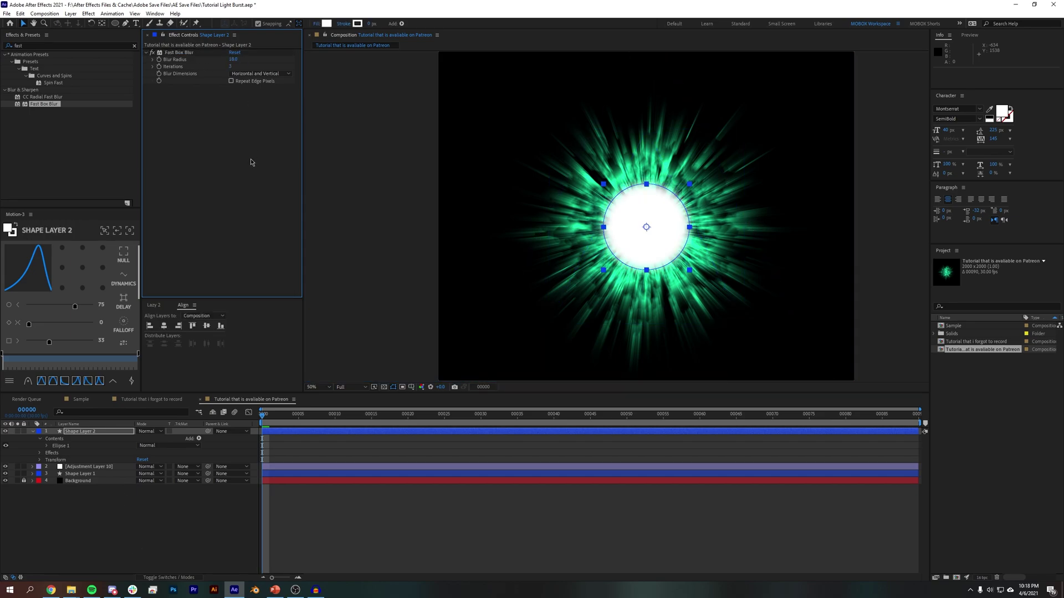
type("20")
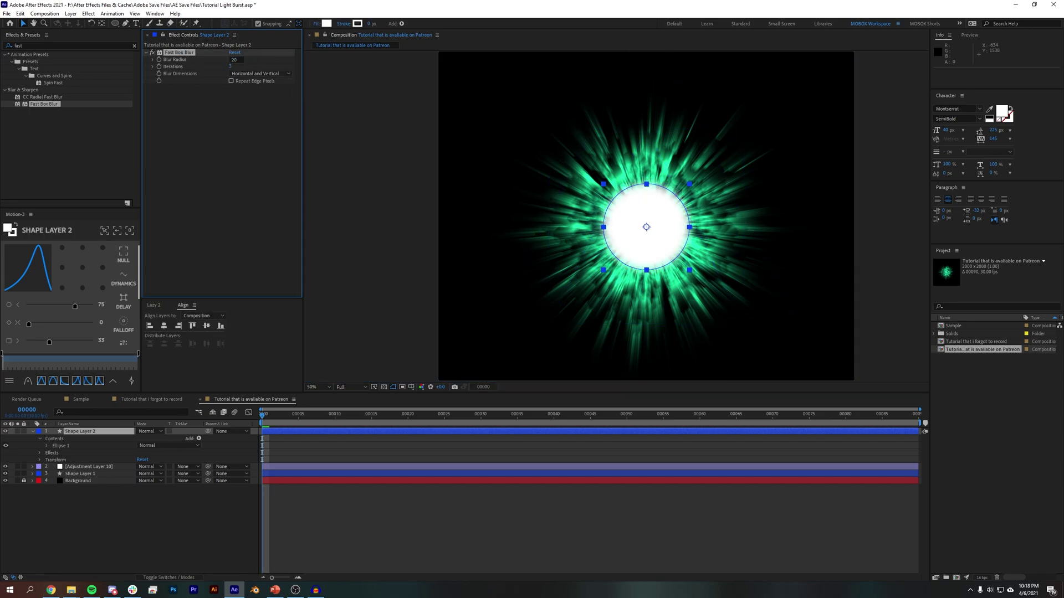
key("Return")
left_click(359, 552)
Set the circle layer's blending mode to Screen and deselect it.
left_click(78, 431)
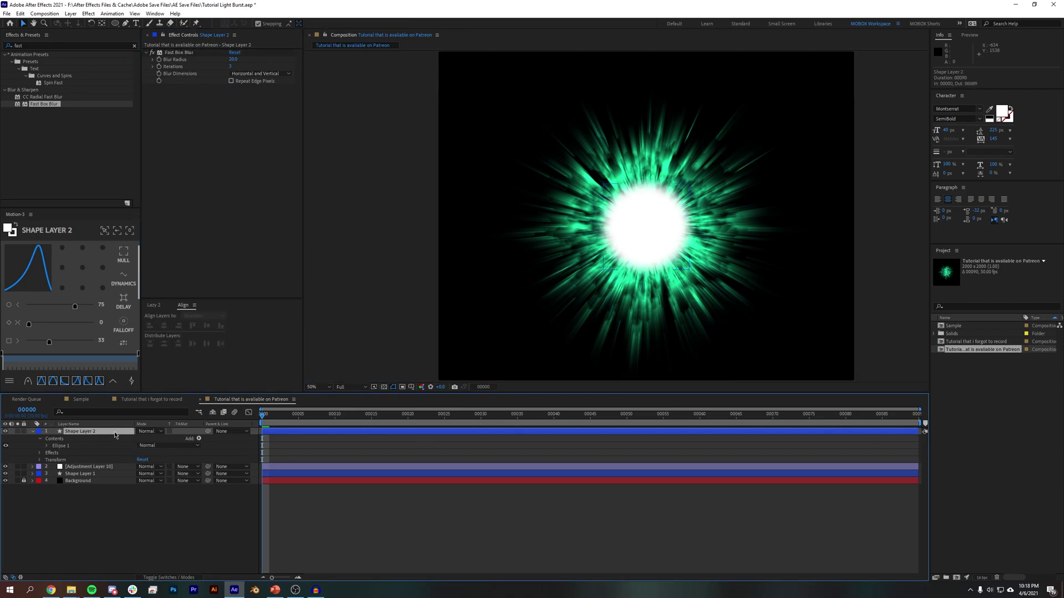
left_click(157, 432)
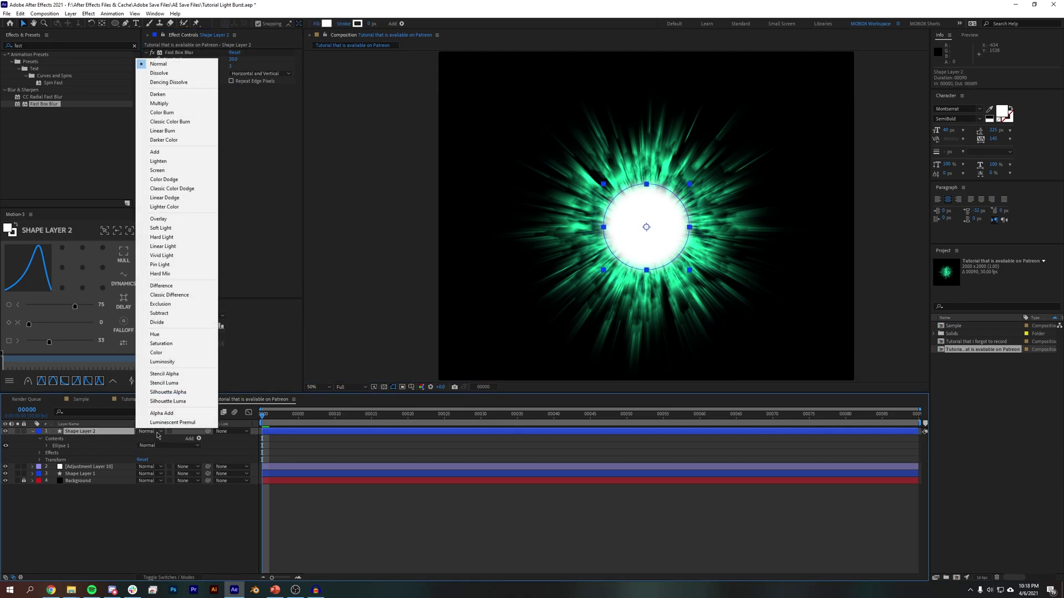
left_click(177, 171)
left_click(480, 541)
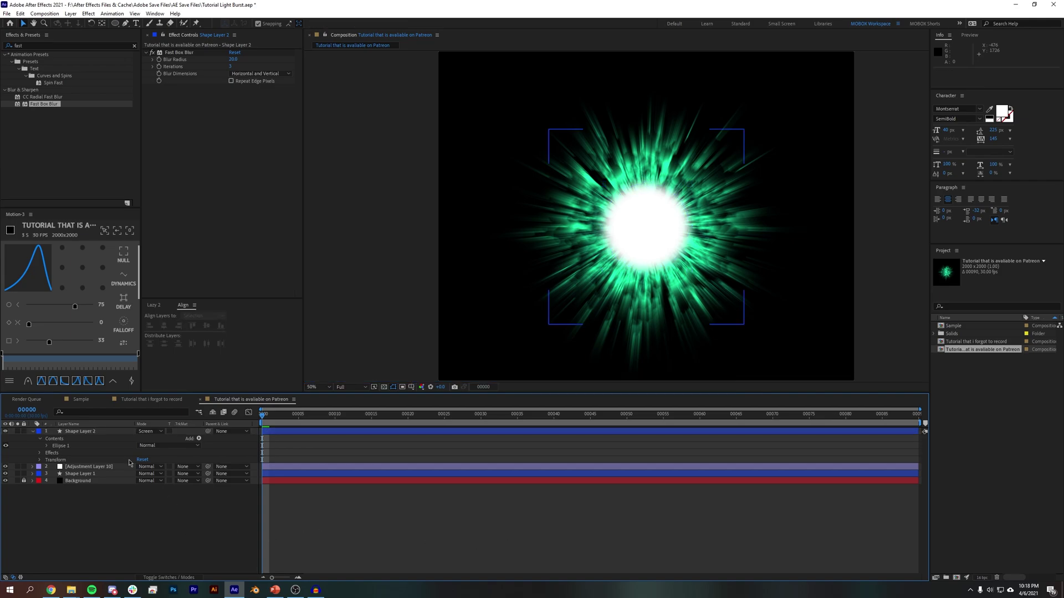
Scale the circle layer up to 127% and set its Fast Box Blur radius to 30.
left_click(78, 431)
key("s")
left_click_drag(159, 439, 175, 439)
left_click(230, 60)
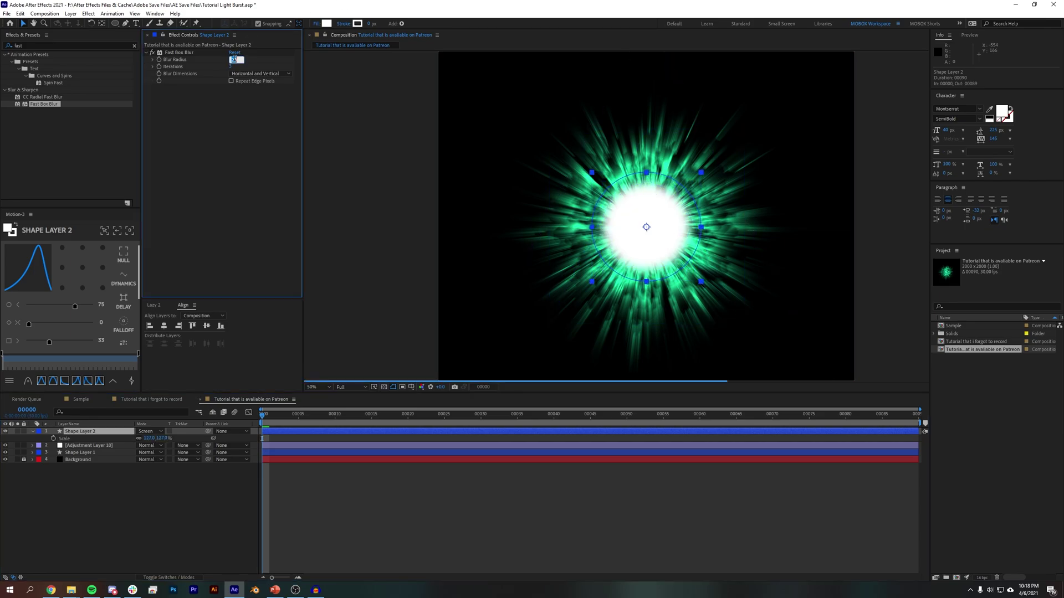
type("30")
key("Return")
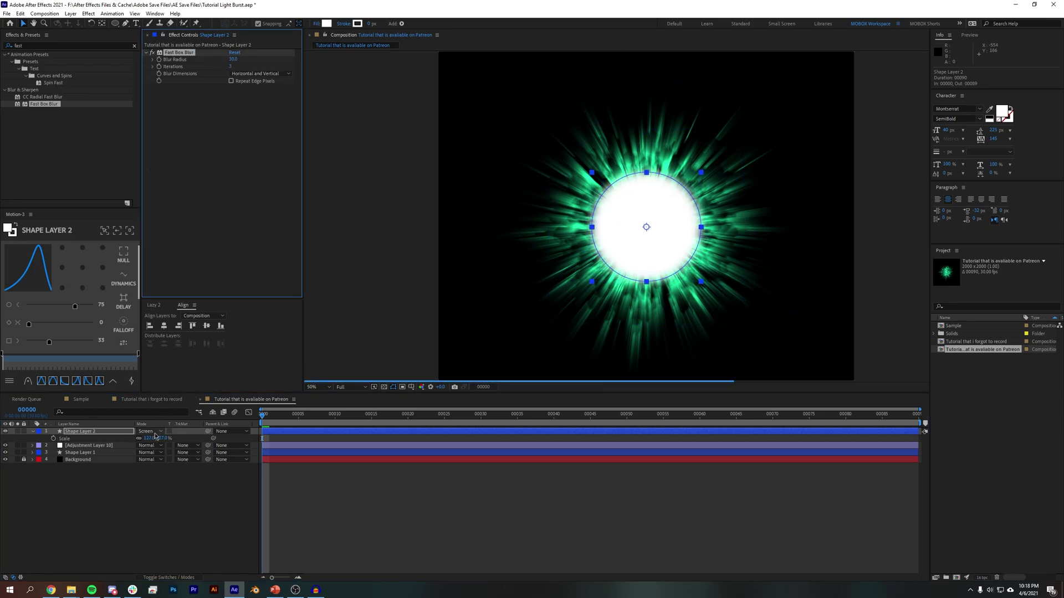
left_click(155, 435)
left_click(476, 514)
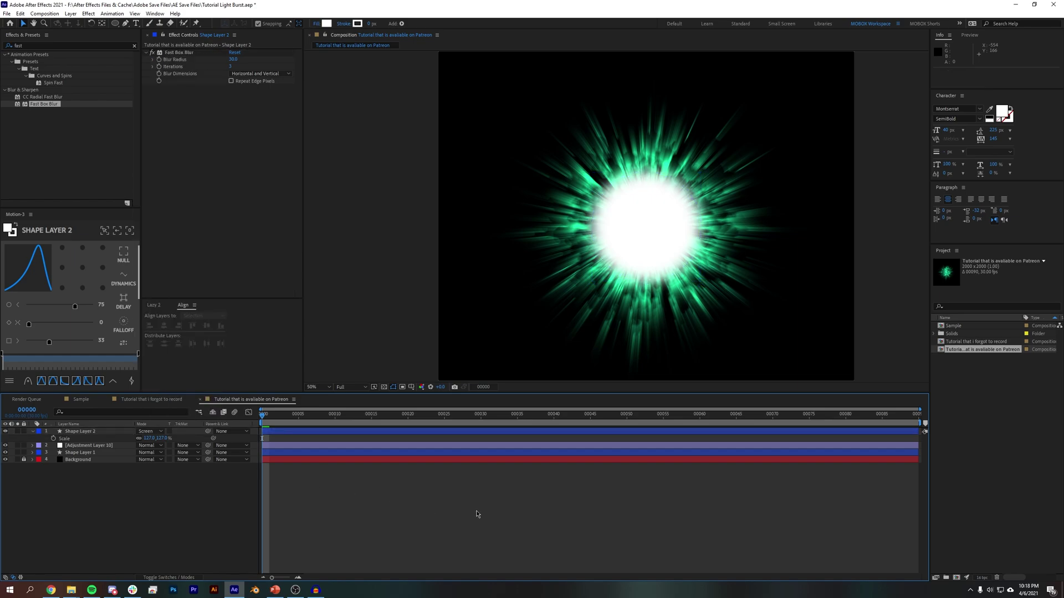
Change the circle's fill colour to a crimson red.
left_click(79, 432)
left_click(326, 23)
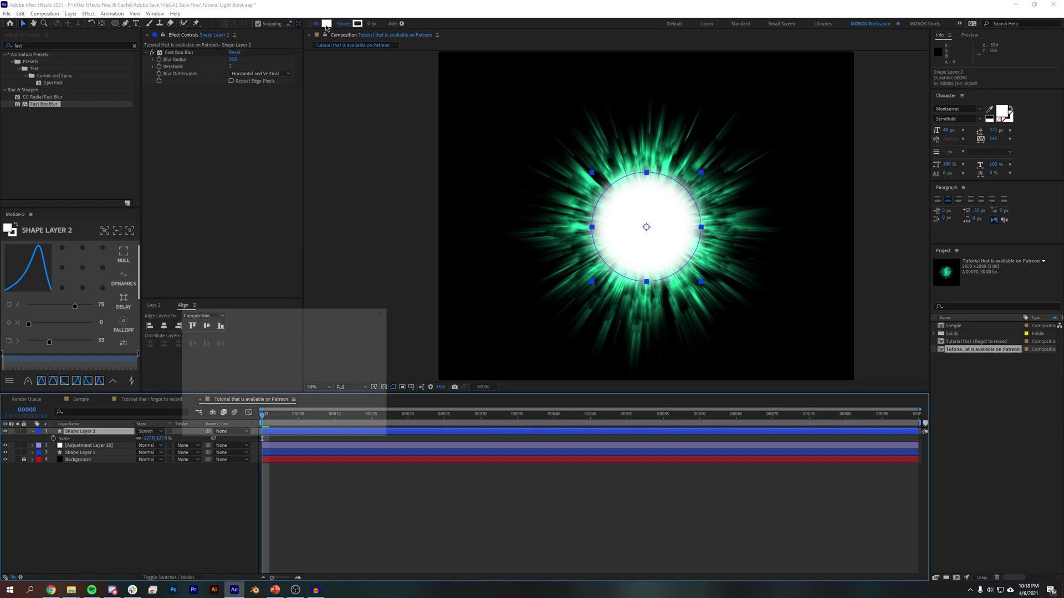
left_click(282, 330)
left_click(301, 333)
left_click_drag(303, 333, 305, 334)
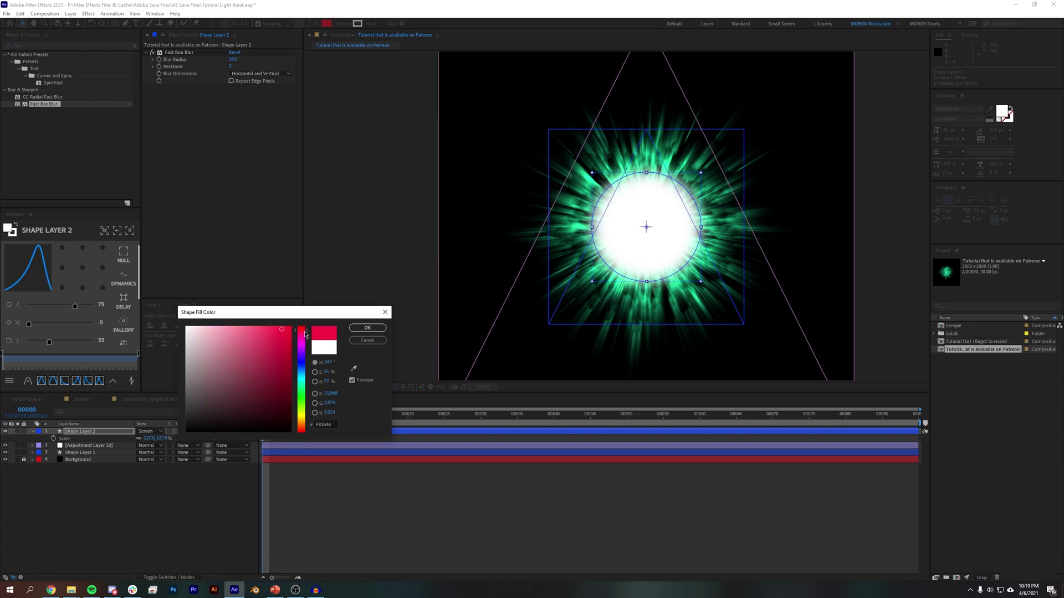
left_click(368, 328)
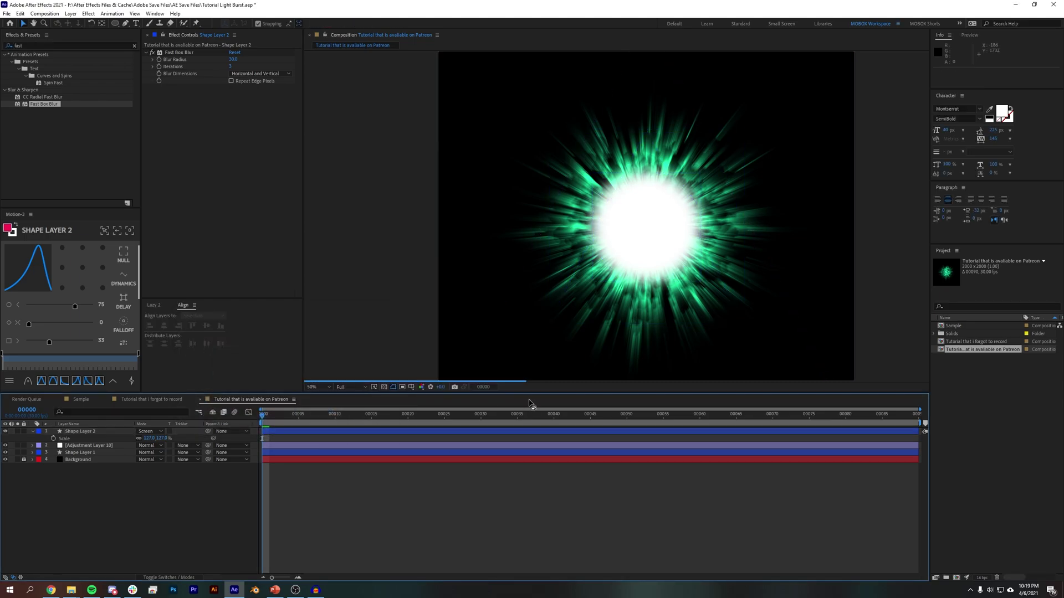
Set the red circle's Fast Box Blur radius to 80 and deselect the layer.
left_click_drag(233, 60, 255, 60)
type("80")
key("Return")
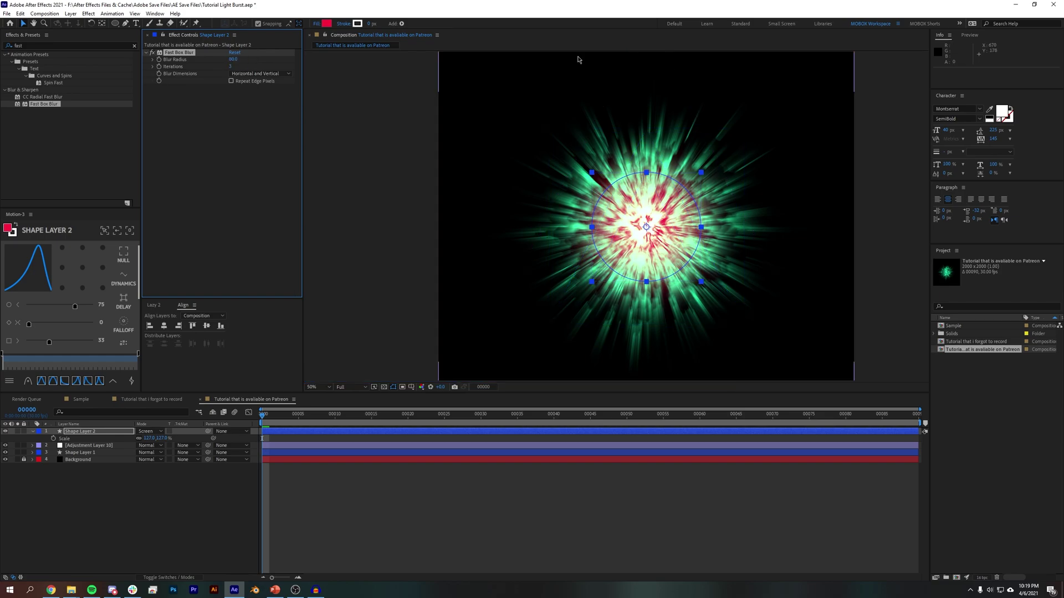
left_click(643, 507)
key("comma")
key("comma")
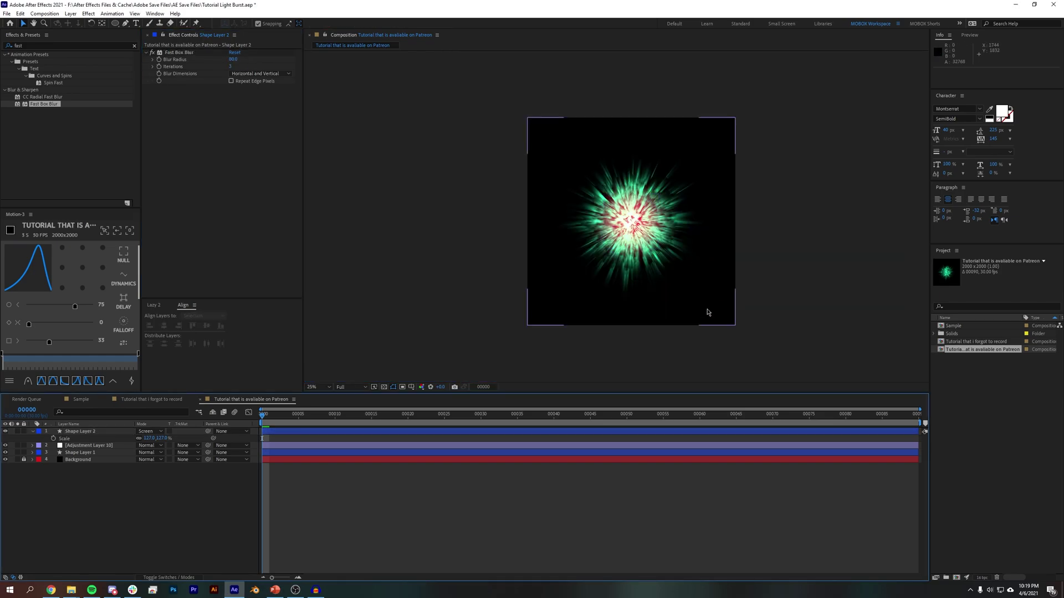
Reduce the red circle's Fast Box Blur radius to 60.
left_click(575, 207)
left_click(234, 60)
type("60")
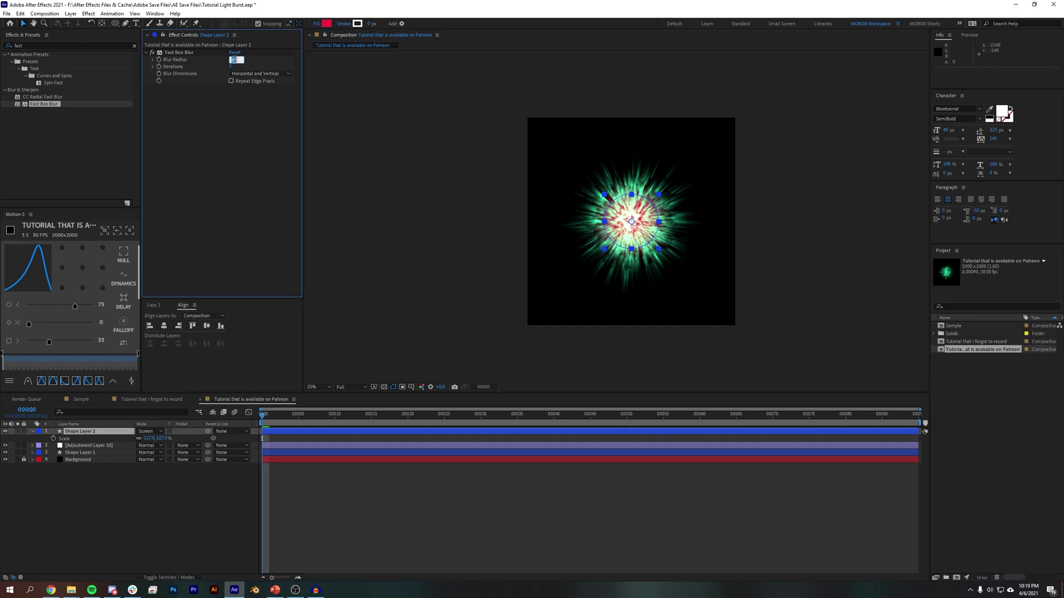
key("Return")
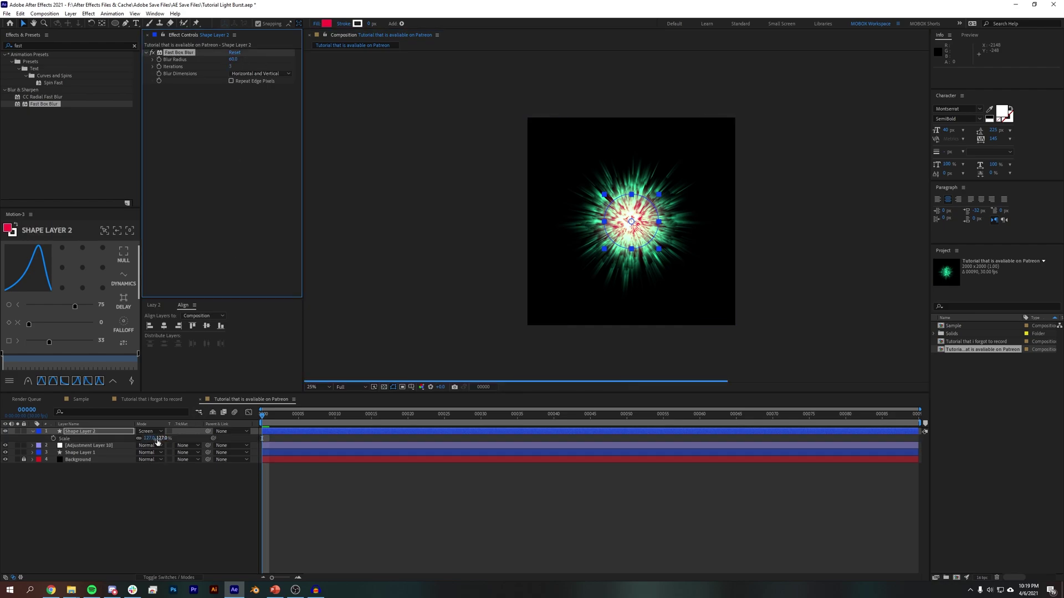
Scale the red circle up to 155% and raise its Fast Box Blur radius to 80.
left_click_drag(158, 440, 182, 440)
left_click(194, 504)
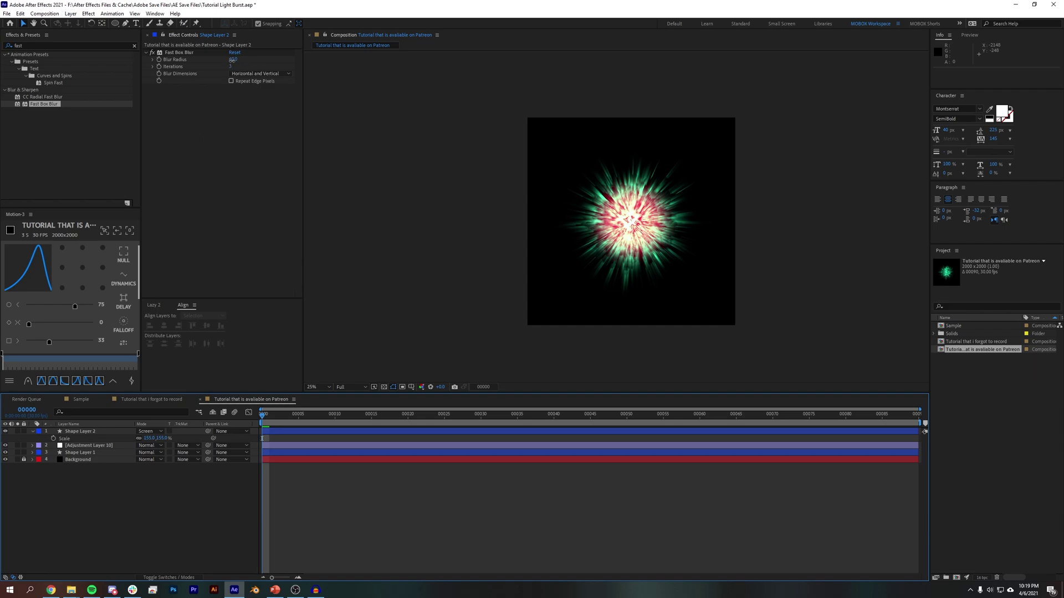
left_click_drag(233, 59, 240, 63)
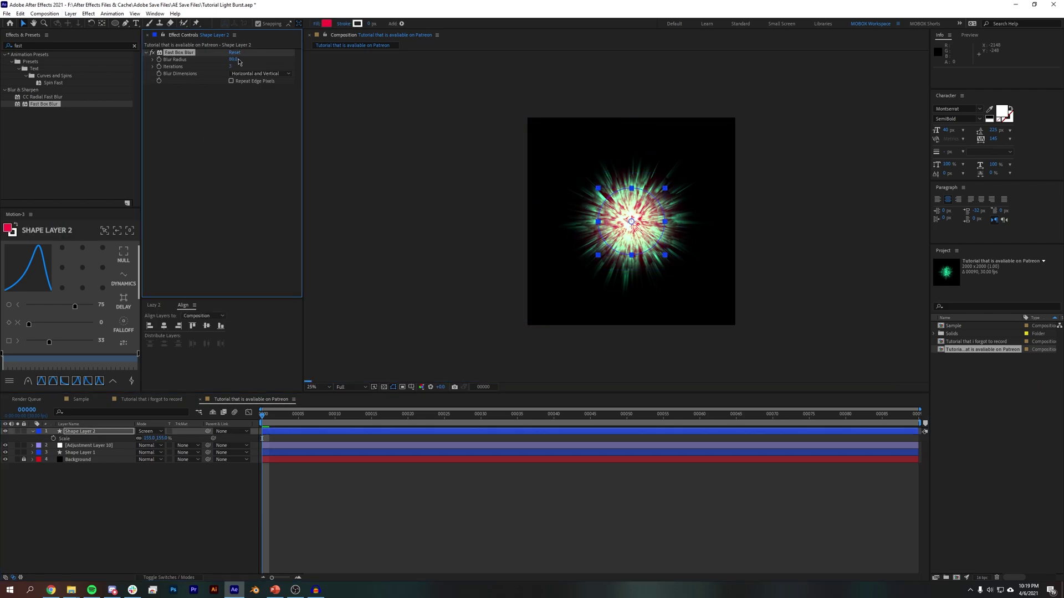
left_click(166, 515)
Add a new adjustment layer above all other layers.
left_click(71, 13)
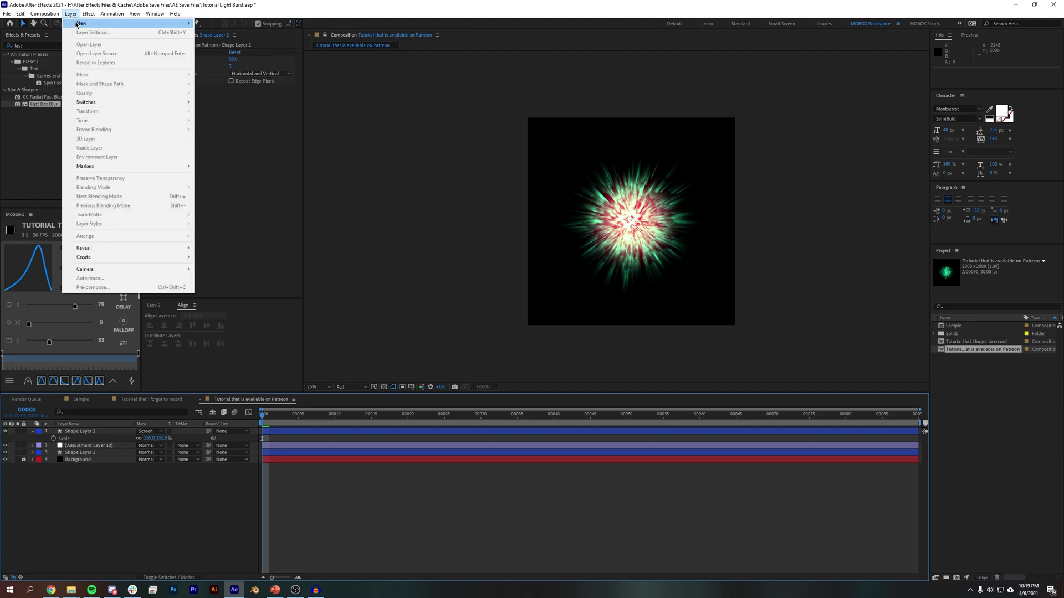
mouse_move(82, 23)
left_click(279, 80)
key("period")
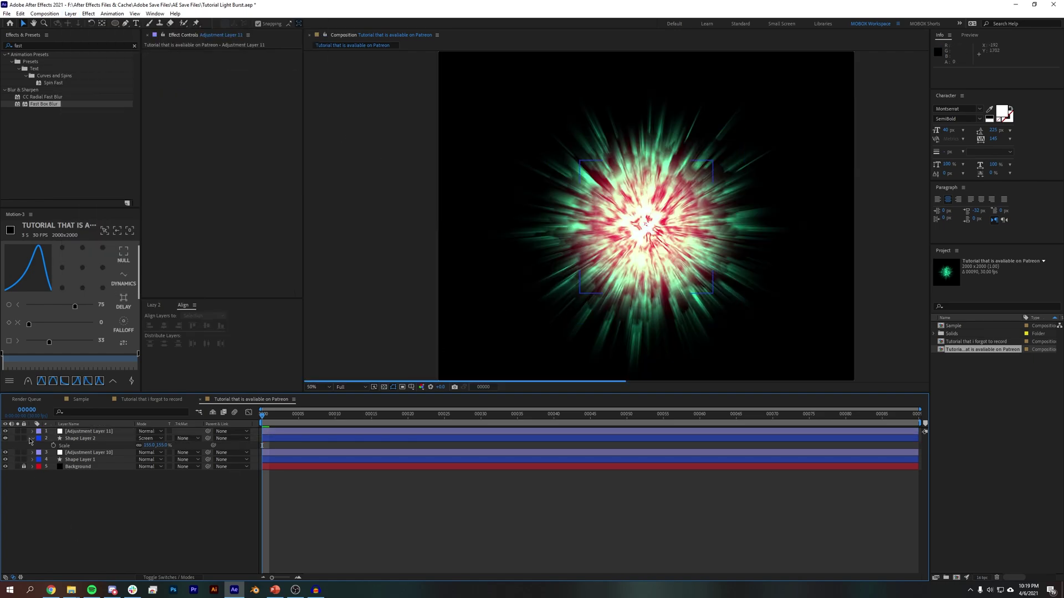
Rename the red circle layer as Tint.
left_click(81, 438)
key("Return")
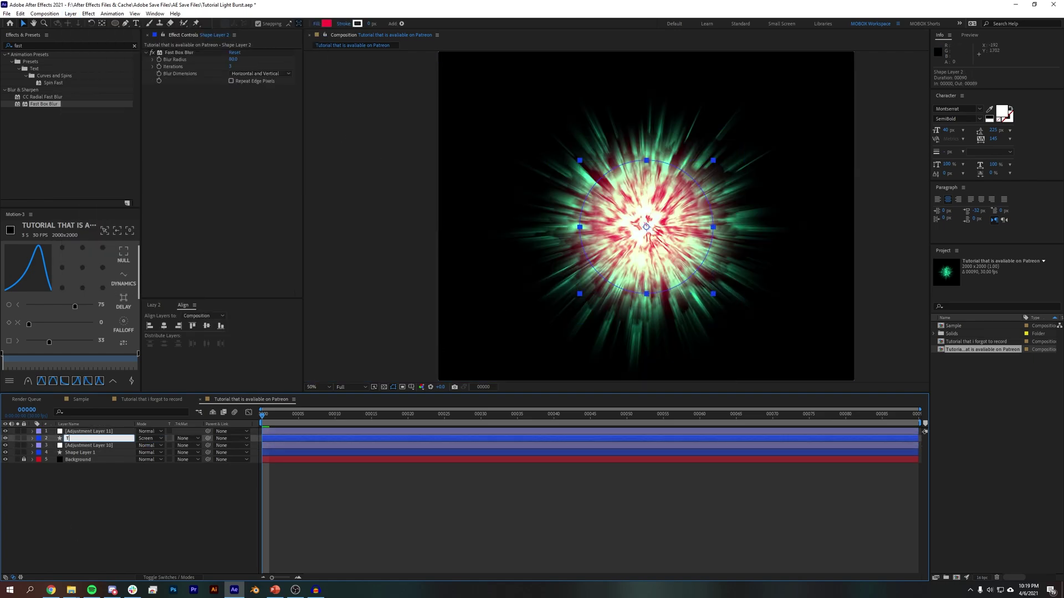
type("Tint")
key("Return")
left_click(102, 470)
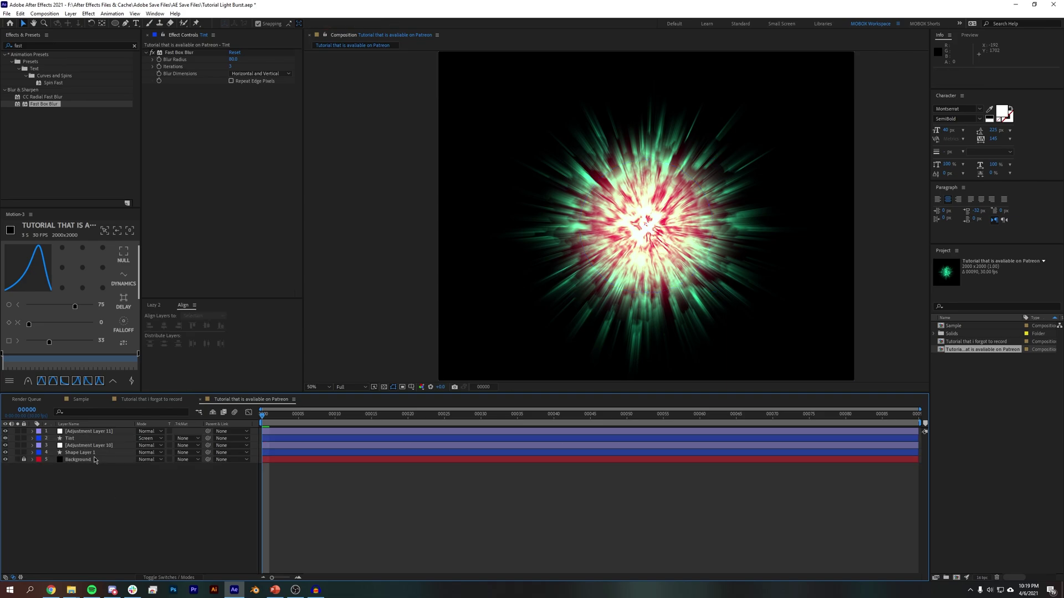
Rename the star shape layer as Star.
left_click(95, 453)
key("Return")
type("S")
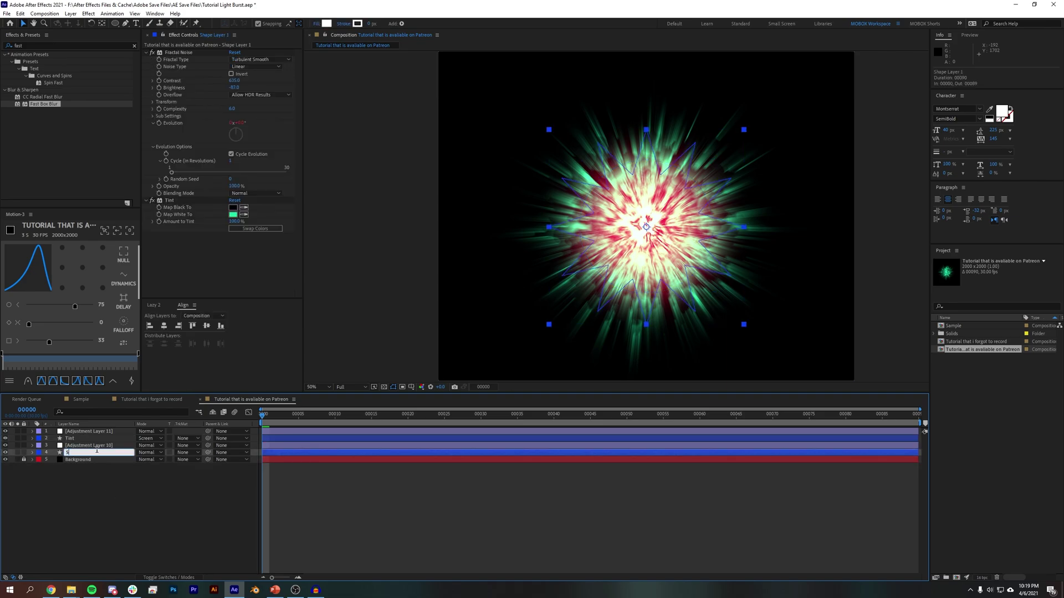
type("tar")
key("Return")
Apply Color Balance (HLS) to the new top adjustment layer and shift its Hue.
left_click(108, 432)
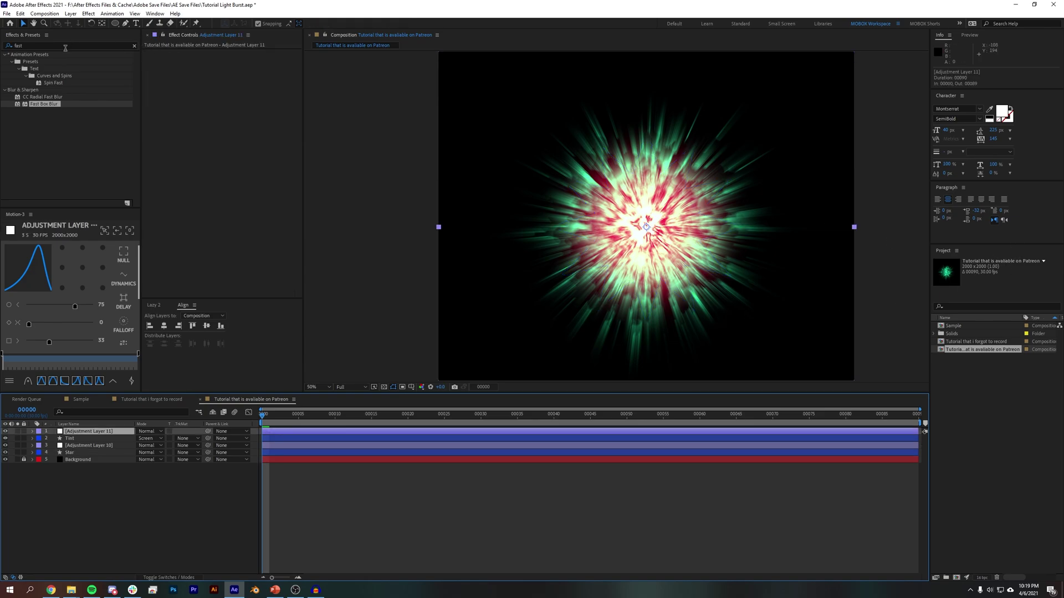
left_click(65, 45)
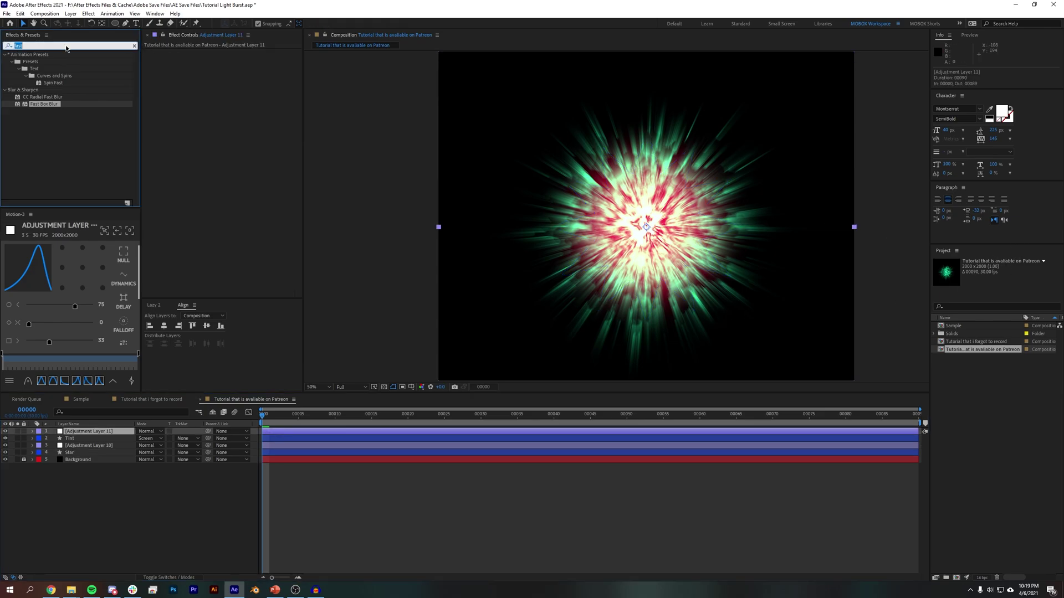
type("color ba")
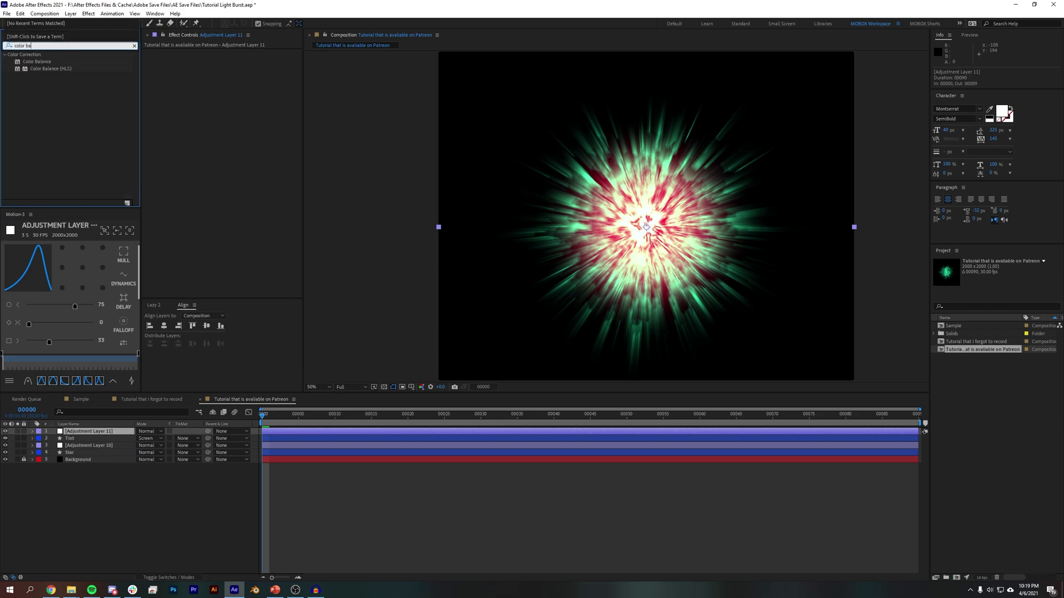
left_click_drag(51, 69, 97, 432)
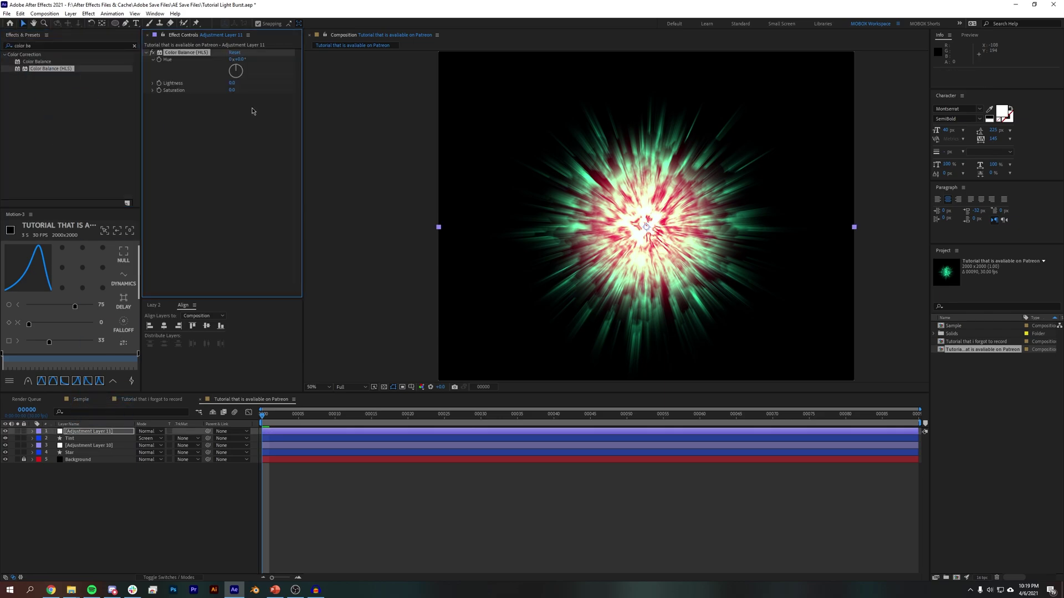
left_click_drag(240, 59, 241, 59)
Shift the Color Balance (HLS) Hue on the top adjustment layer to about 190° and reduce the preview resolution to Half.
left_click(350, 386)
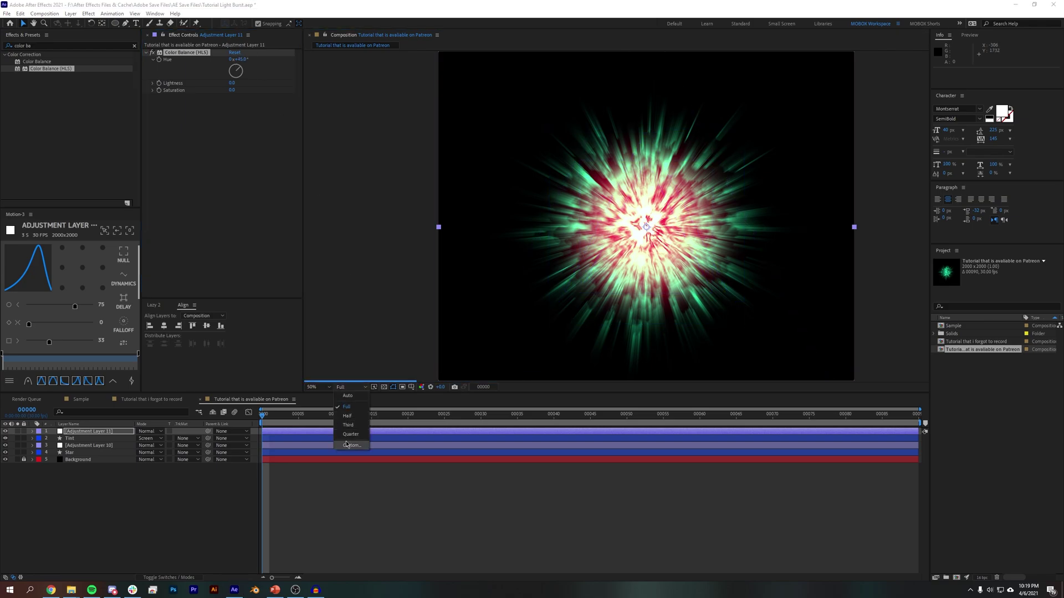
left_click(351, 434)
left_click_drag(246, 65, 303, 56)
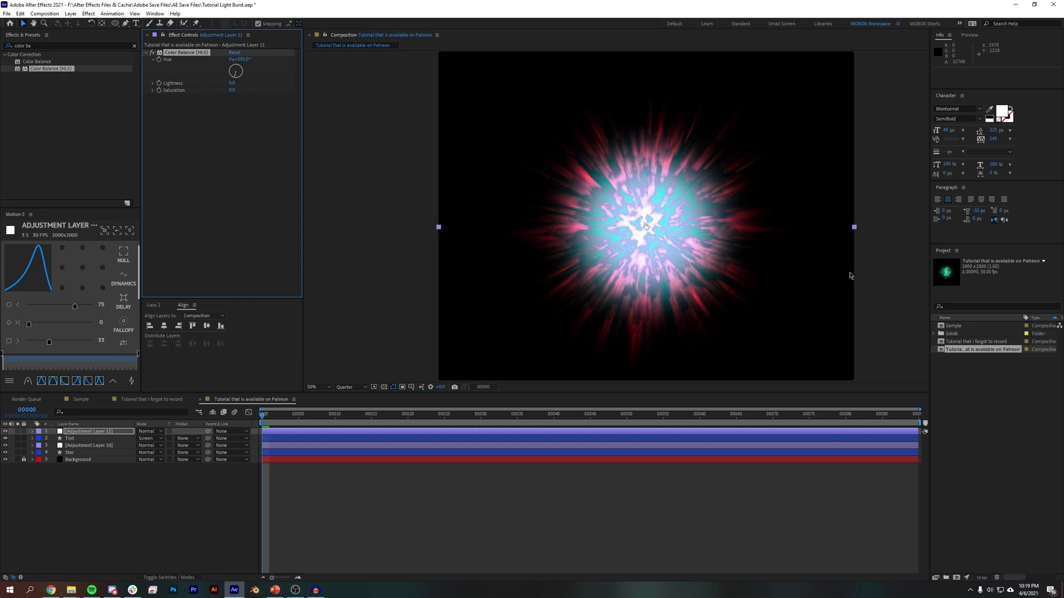
left_click_drag(246, 58, 282, 91)
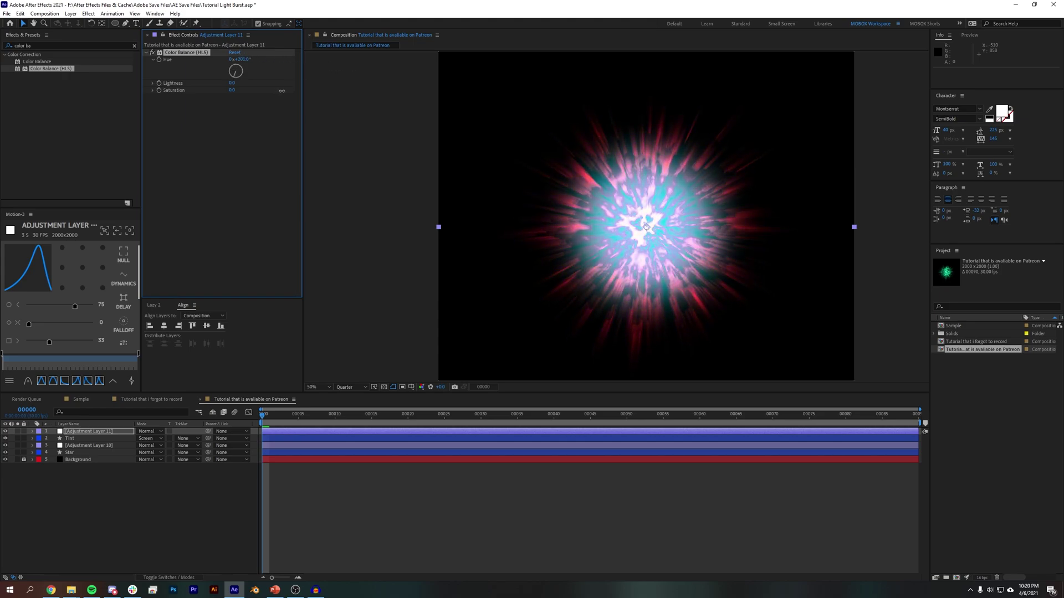
left_click(351, 384)
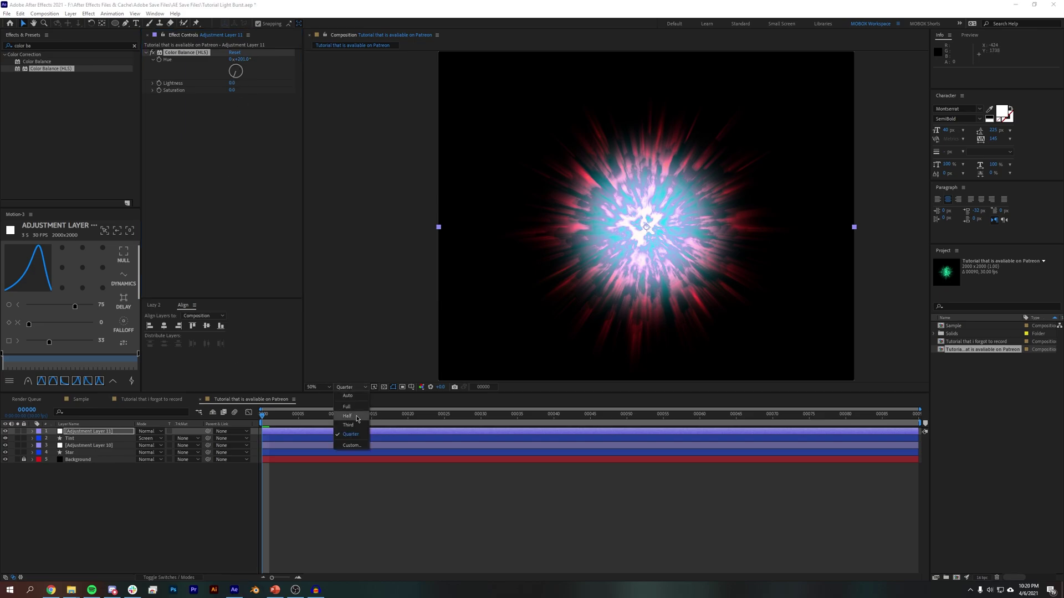
left_click(346, 422)
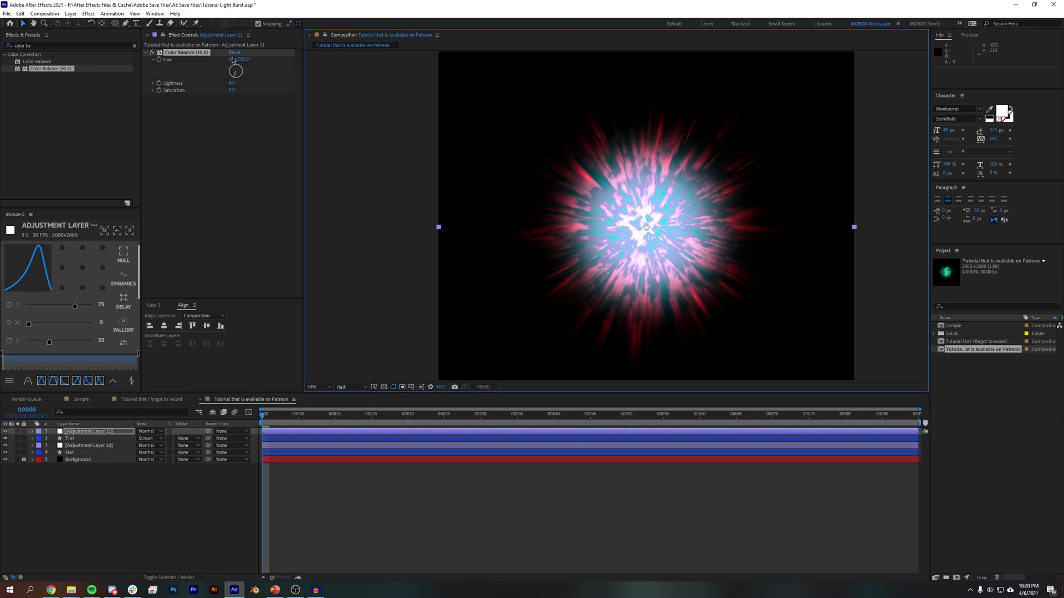
left_click_drag(241, 60, 234, 61)
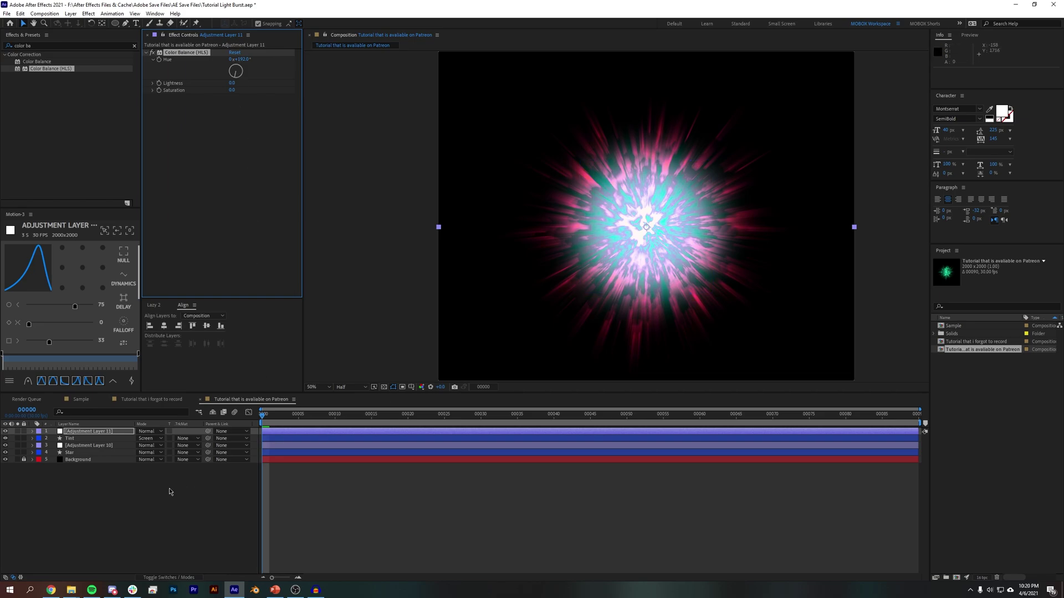
Set the Tint layer's blending mode to Add and change its fill colour to bright cyan.
left_click(97, 438)
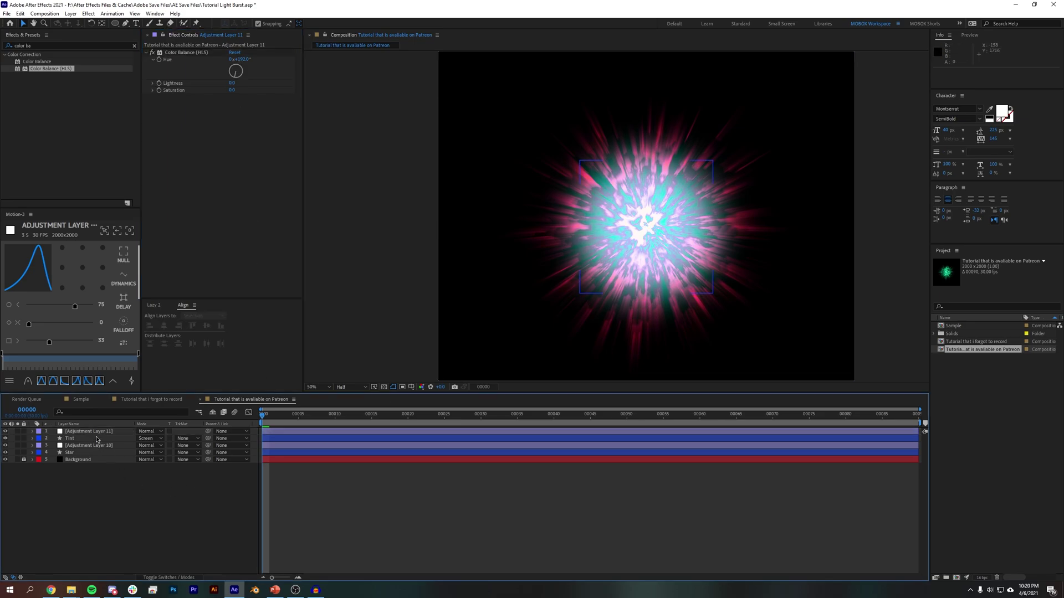
left_click(155, 439)
left_click(184, 160)
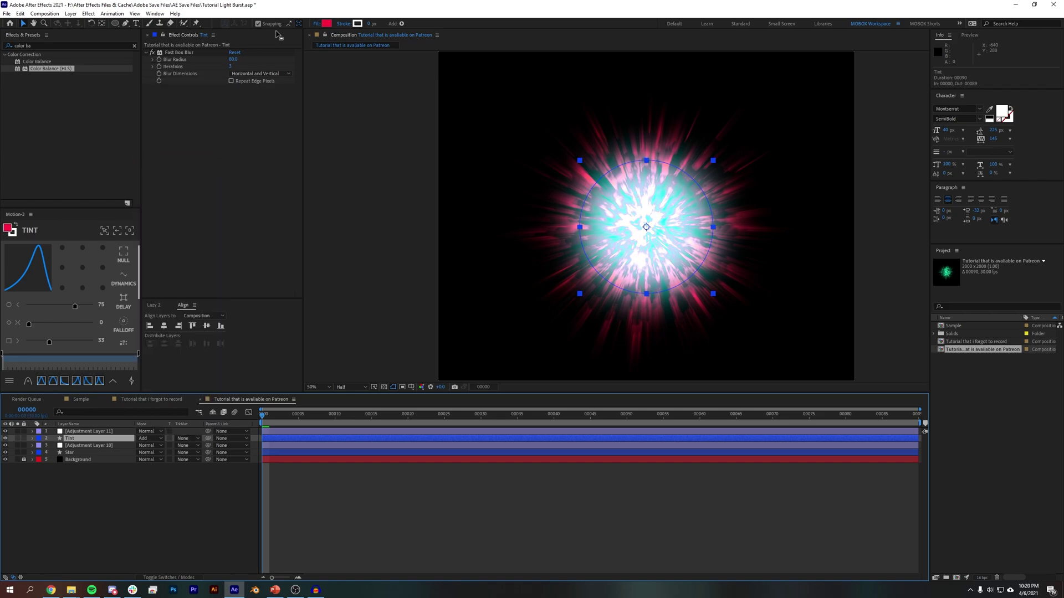
left_click(327, 24)
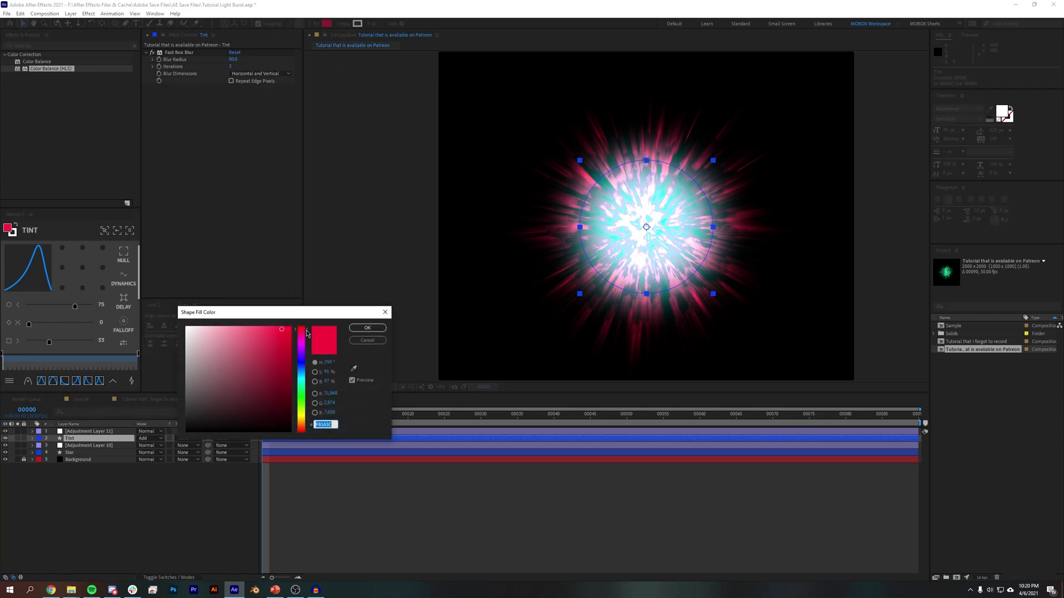
left_click_drag(307, 333, 307, 380)
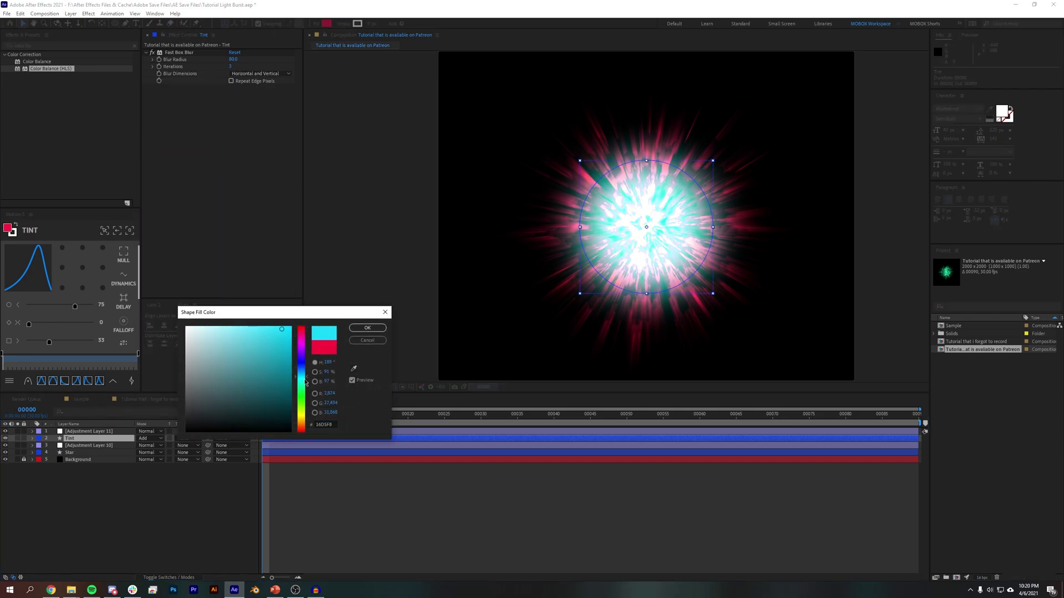
left_click(367, 328)
Scale the Tint layer down slightly and reveal its Opacity property.
key("s")
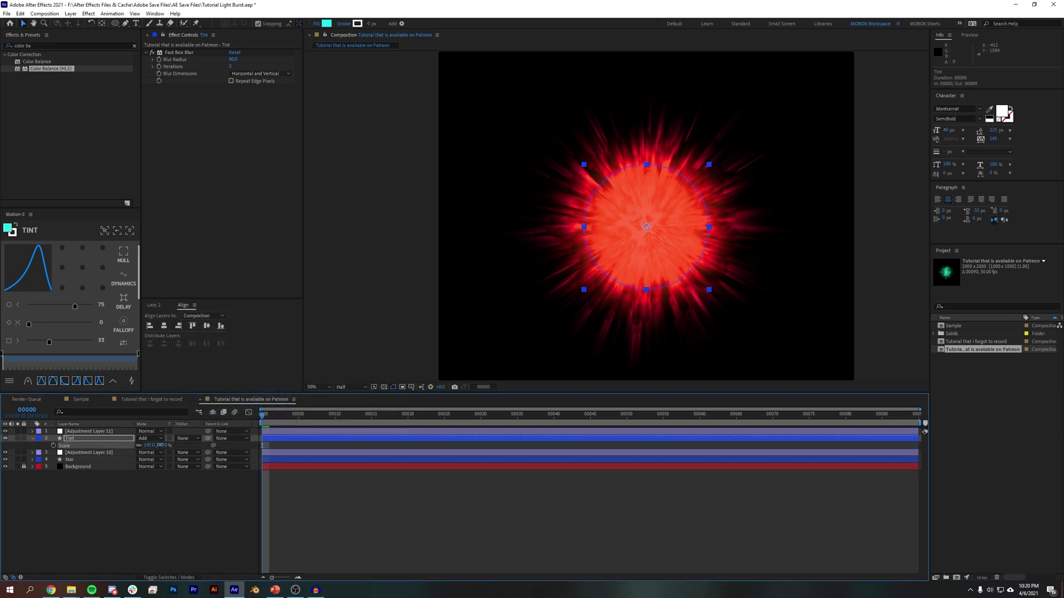
left_click_drag(160, 445, 128, 445)
key("t")
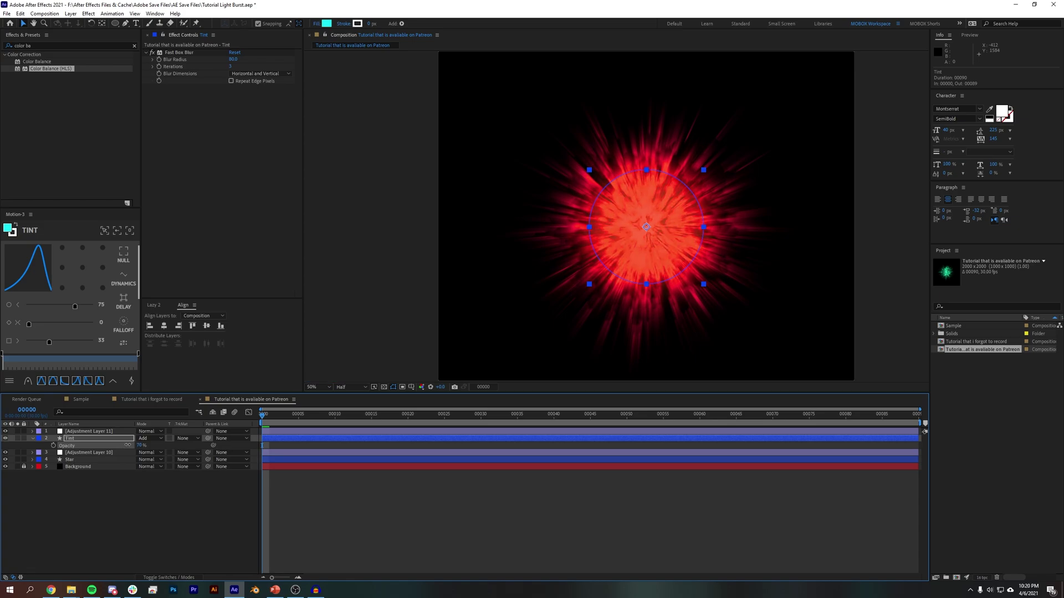
key("F2")
scroll(754, 232, "down", 2)
scroll(740, 232, "up", 2)
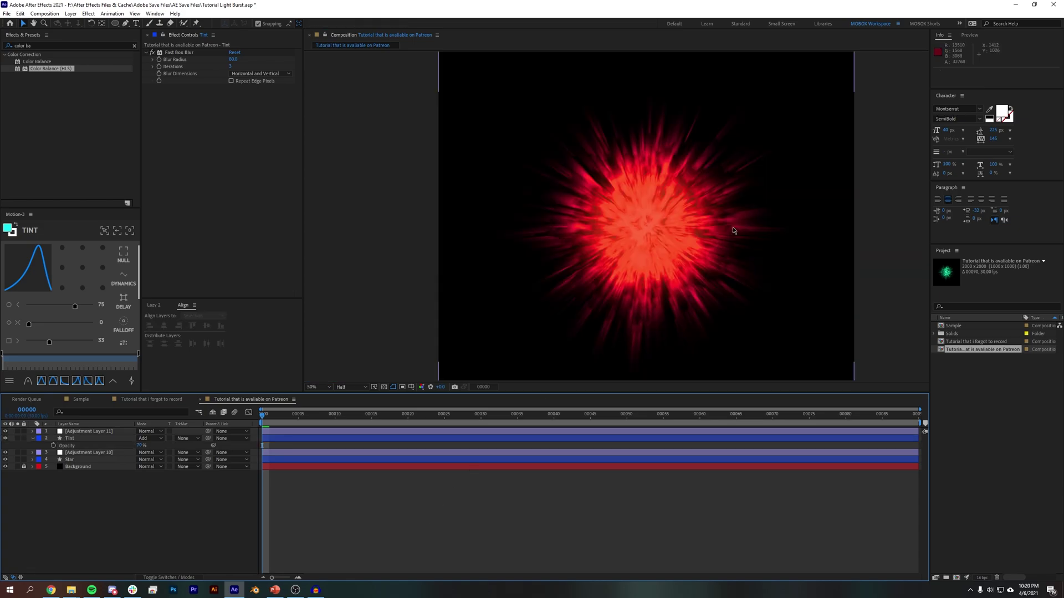
Compare the burst with the one in the composition "Tutorial that i forgot to record".
left_click(91, 432)
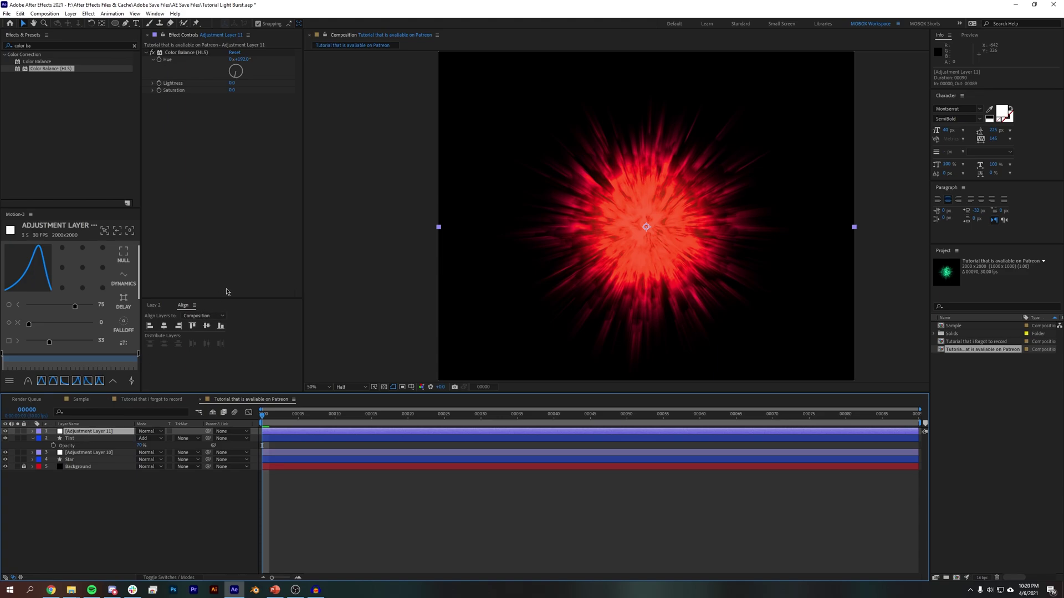
left_click(167, 400)
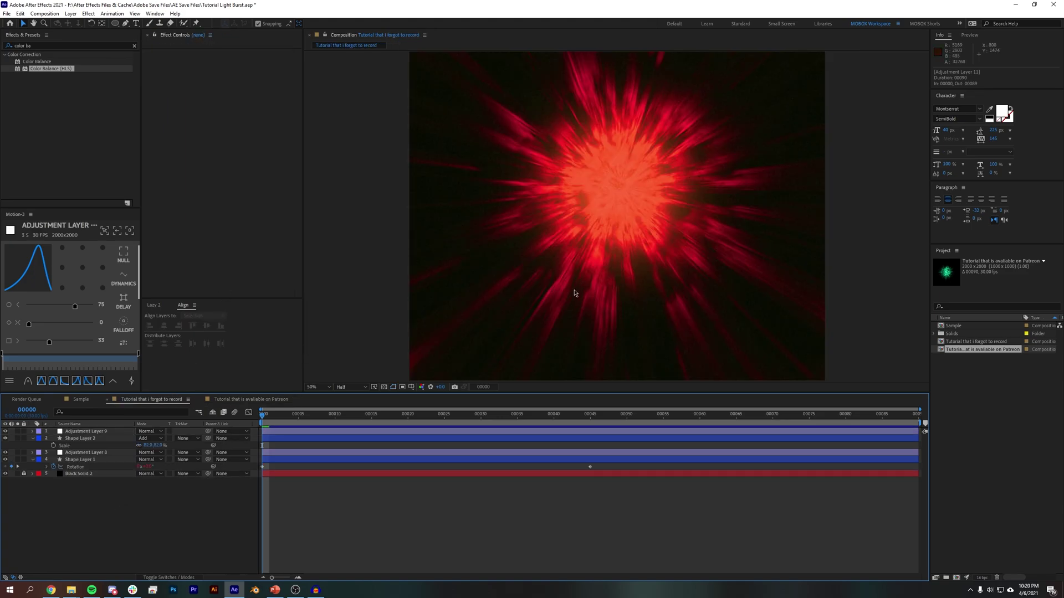
left_click(246, 399)
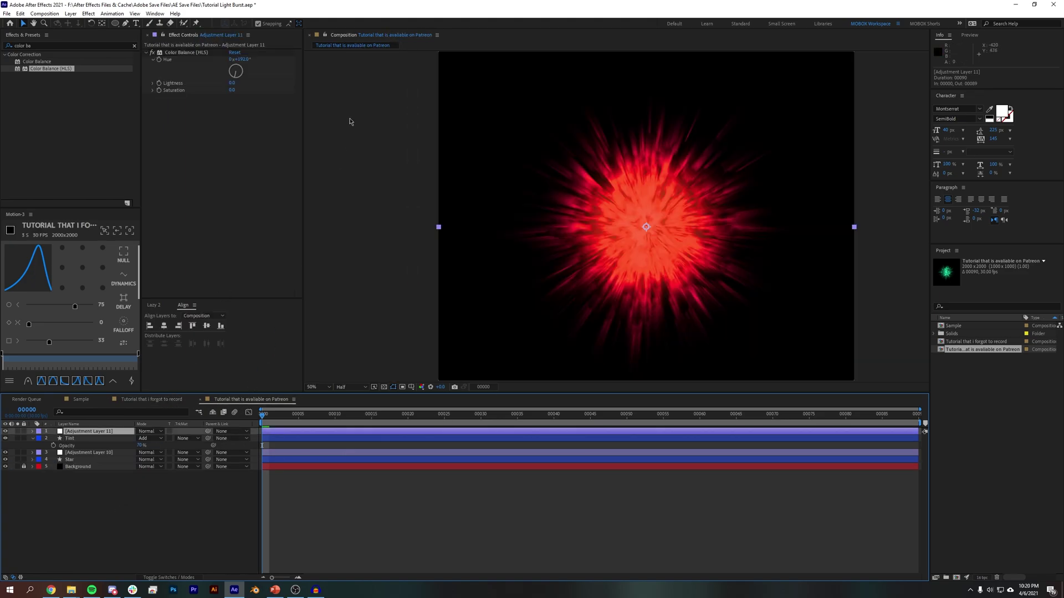
Apply the CC Lens effect to the top adjustment layer, below Color Balance (HLS).
double_click(66, 44)
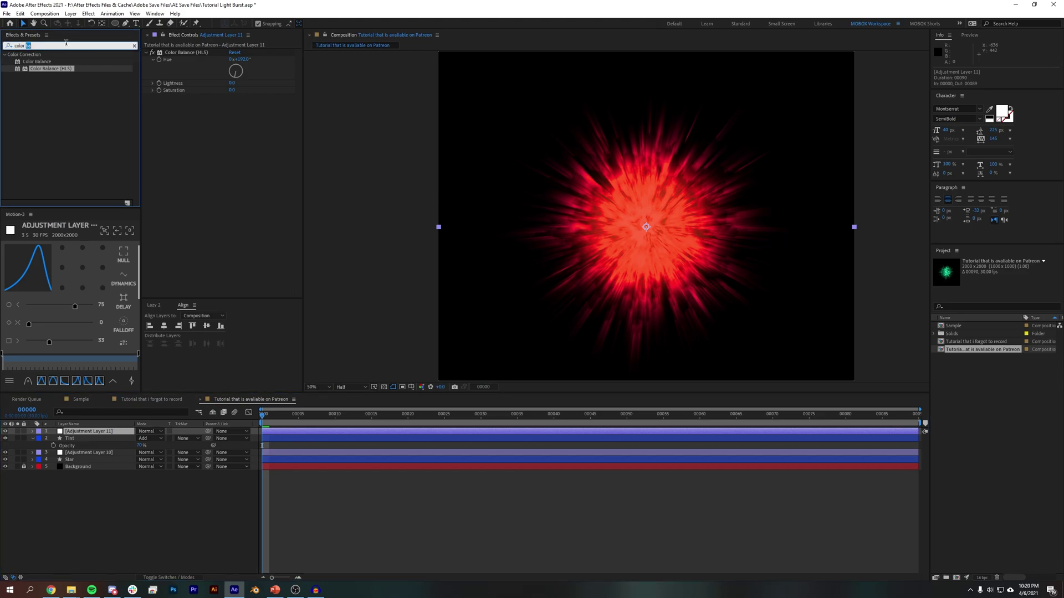
type("cc len")
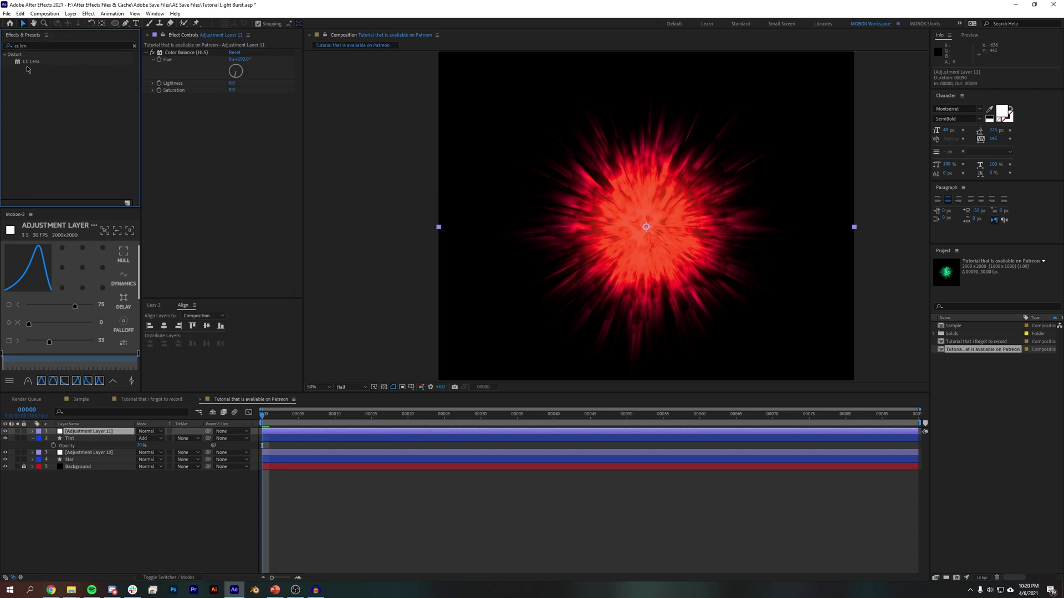
left_click_drag(31, 62, 234, 156)
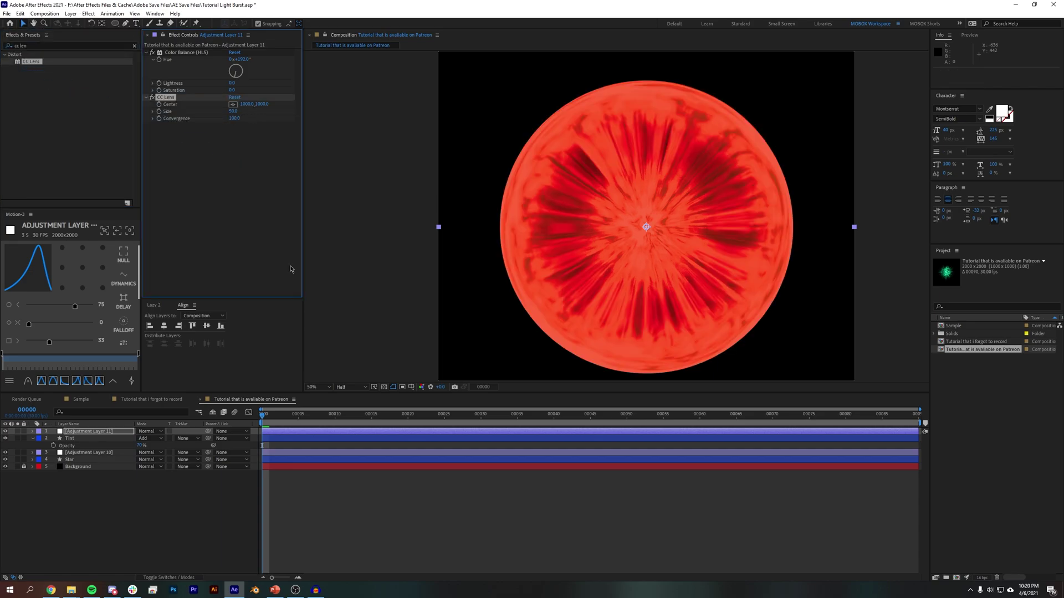
At Quarter preview resolution, increase the CC Lens Size and lower its Convergence so the rays stretch outwards across the frame.
left_click(350, 387)
left_click(349, 433)
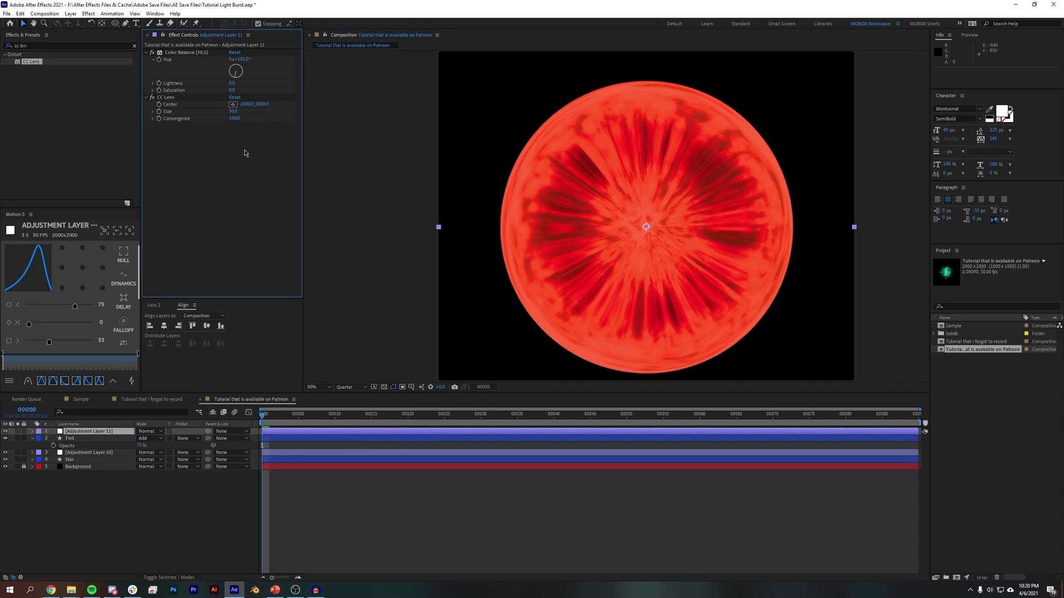
key("comma")
key("period")
left_click_drag(233, 118, 264, 118)
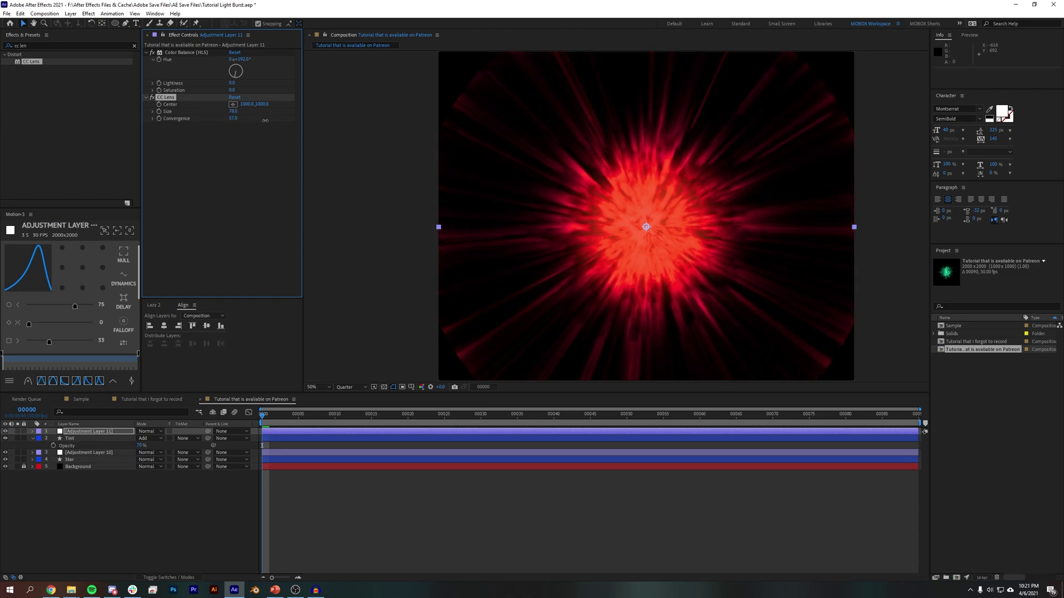
scroll(676, 183, "down", 2)
left_click(232, 197)
left_click_drag(233, 111, 324, 105)
Increase the scale of the Star layer slightly.
left_click(113, 506)
left_click(86, 460)
key("s")
left_click_drag(164, 471, 175, 471)
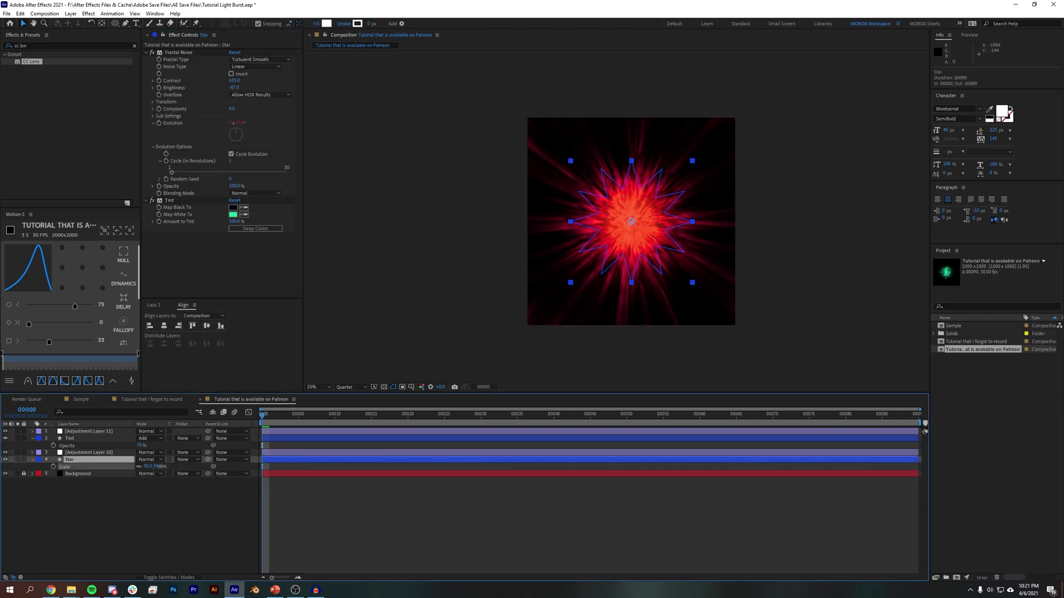
left_click(671, 494)
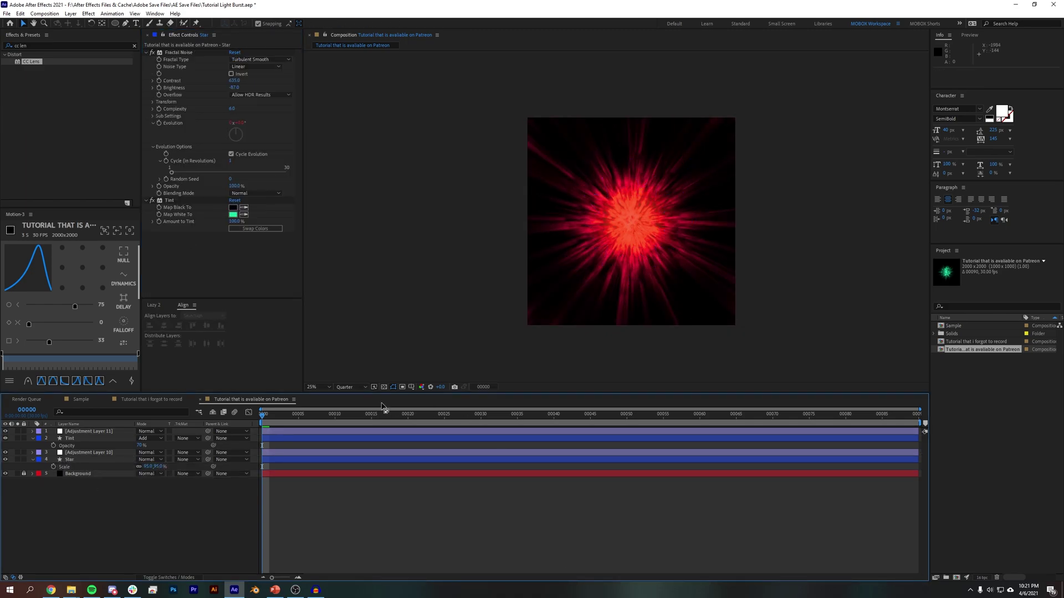
Play a preview of the stretched light burst to check its loop.
key("space")
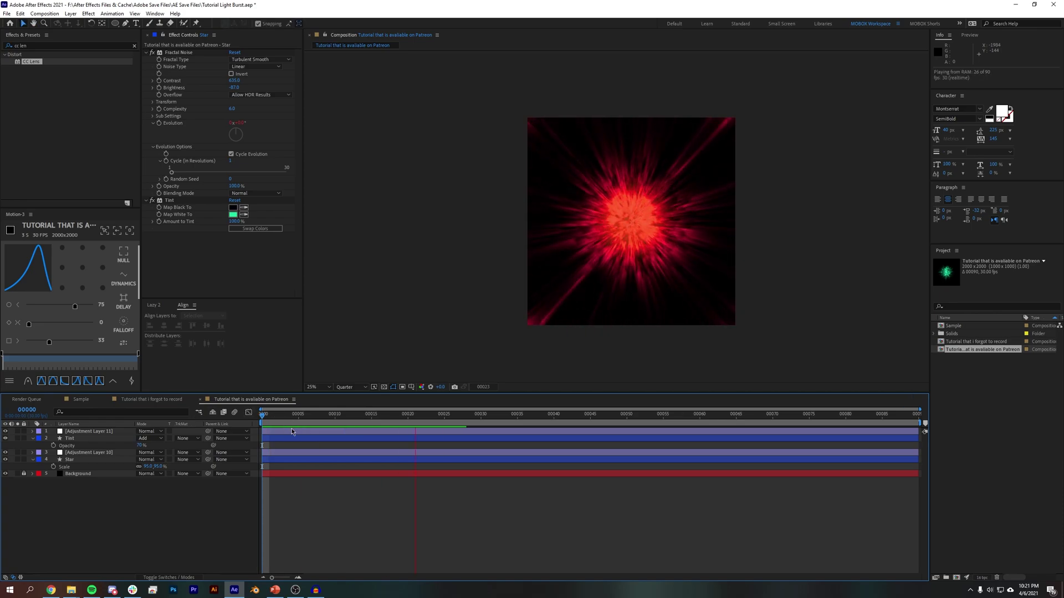
key("period")
scroll(681, 236, "down", 2)
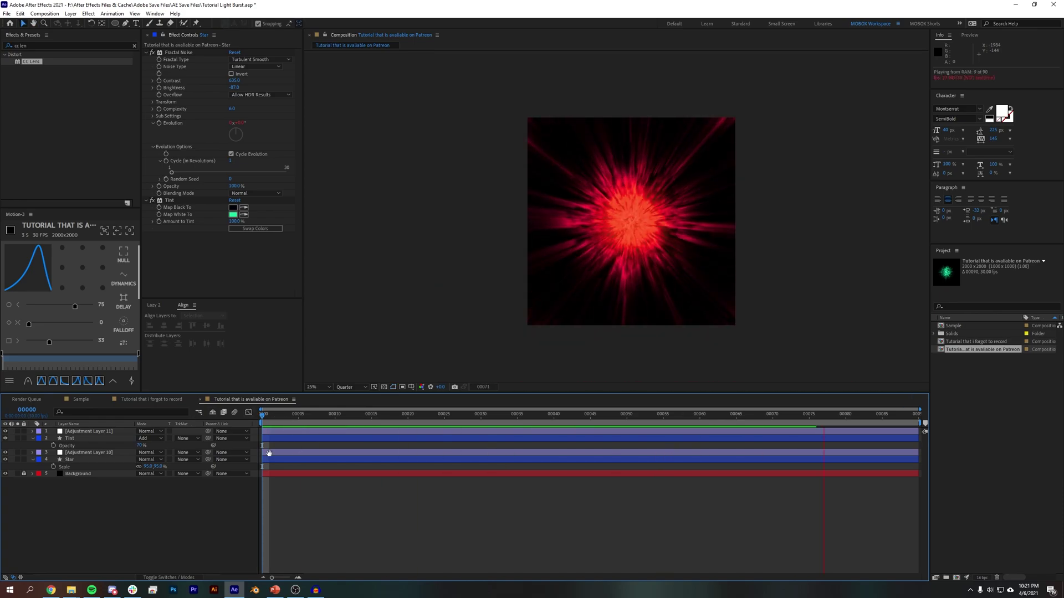
key("space")
Try to move the Star layer's final Rotation keyframe to the last frame with a value of 90.
left_click(81, 461)
key("r")
left_click(390, 520)
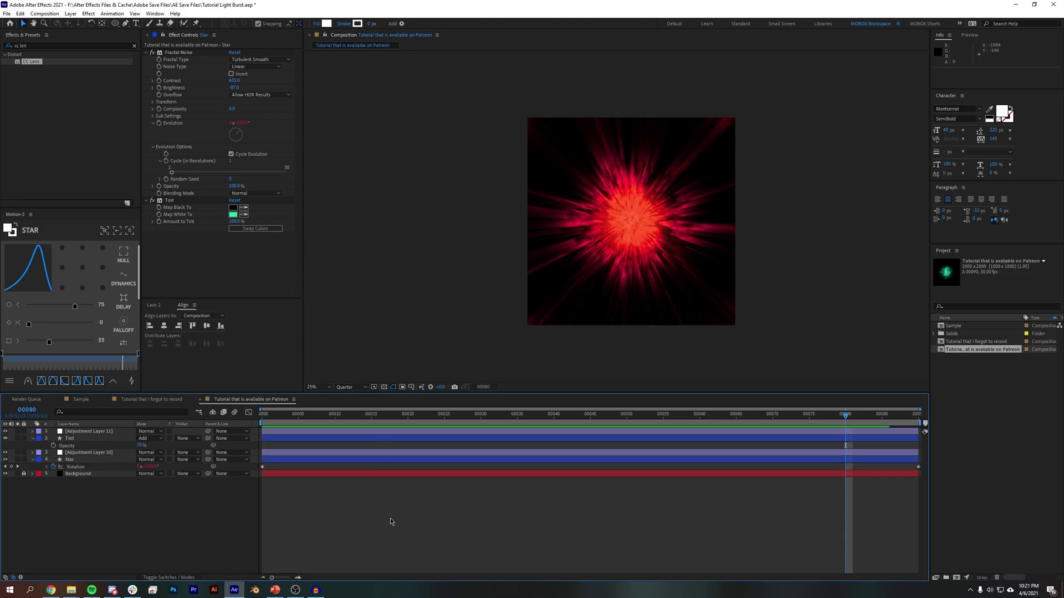
key("End")
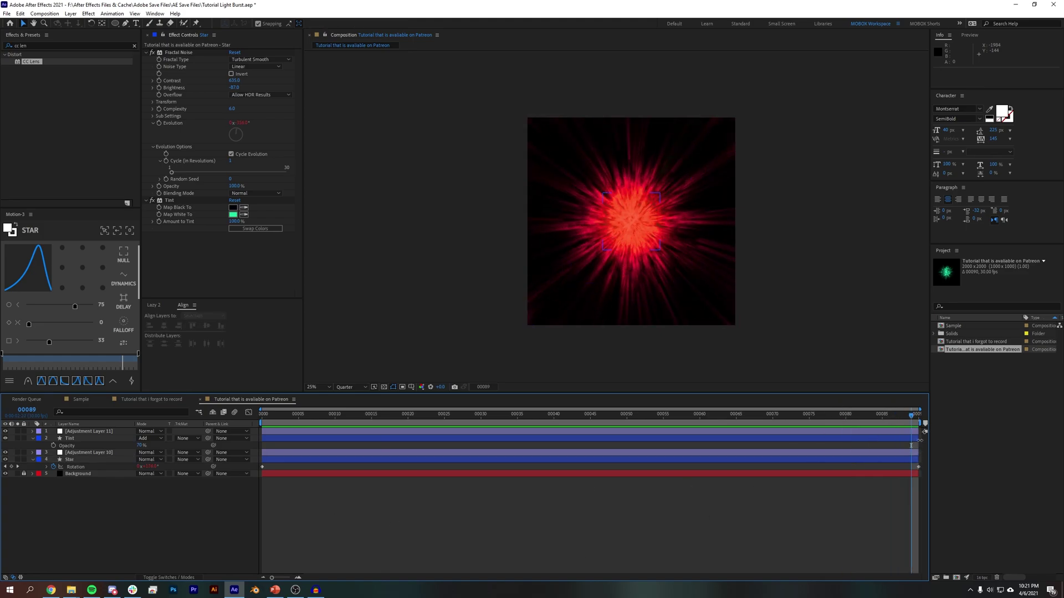
left_click_drag(919, 467, 913, 468)
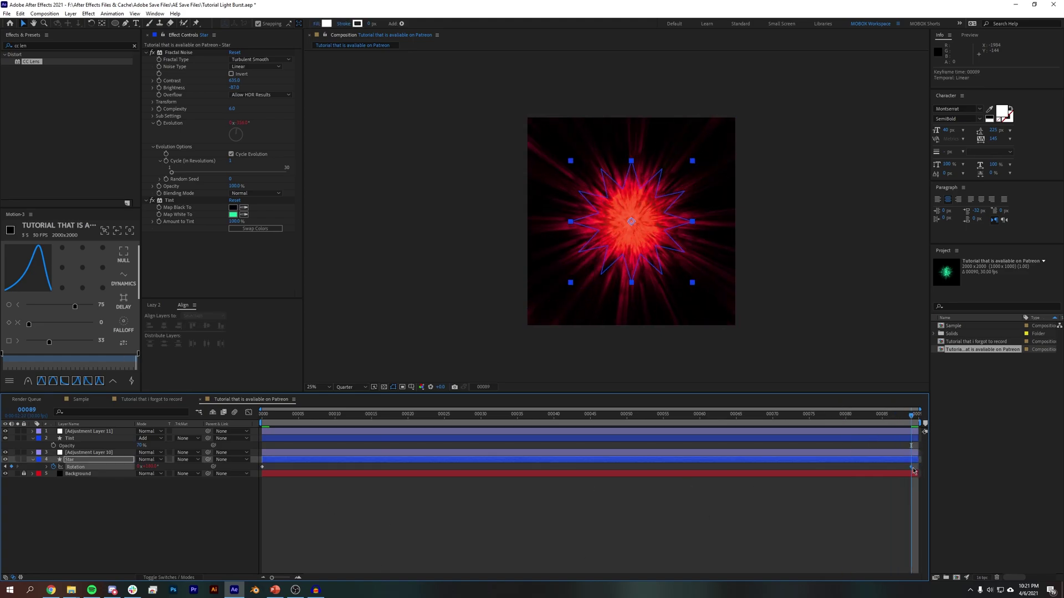
left_click(150, 467)
type("90")
key("Return")
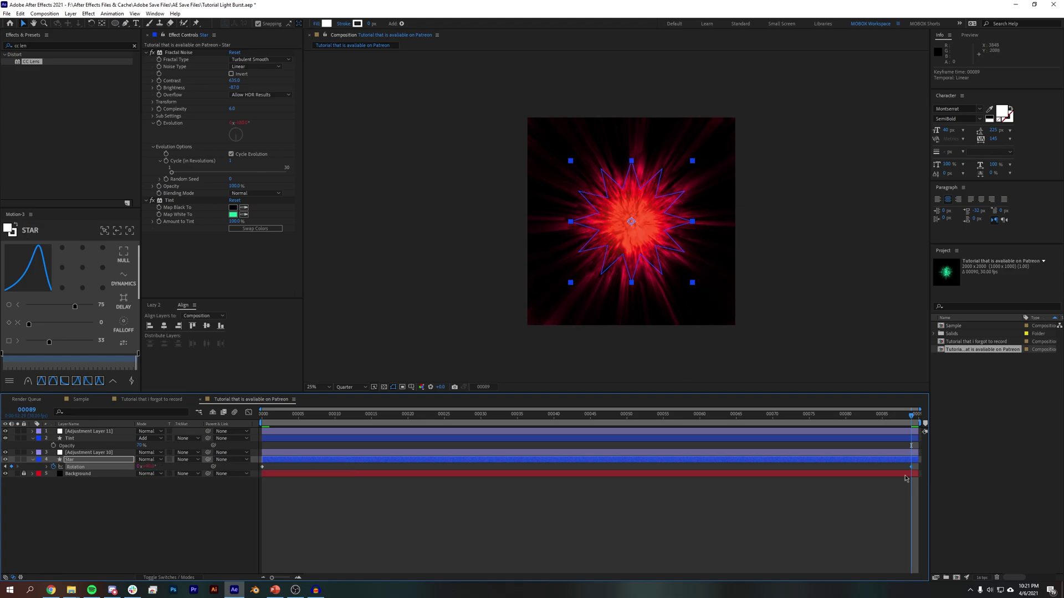
key("ctrl+z")
Set the Star layer's Fractal Noise Evolution expression to -transform.rotation*360/90.
left_click(73, 459)
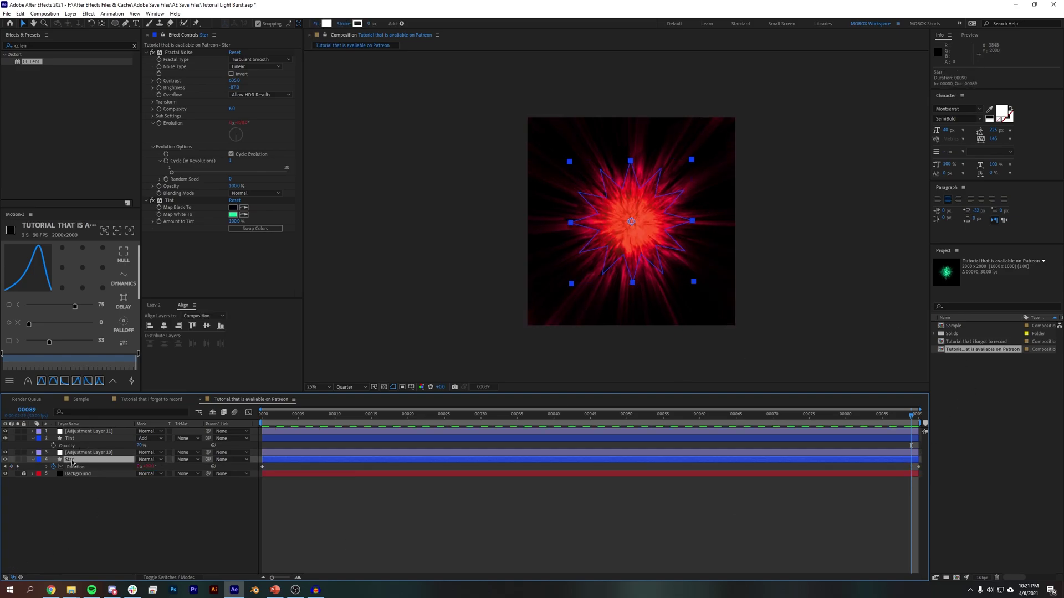
left_click(32, 460)
left_click(32, 460)
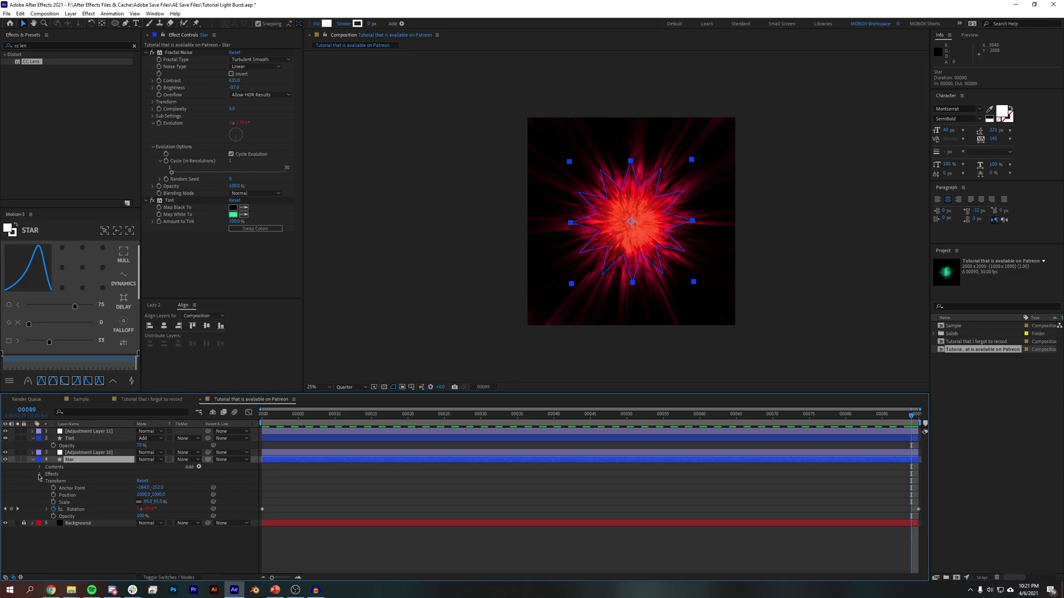
left_click(39, 474)
left_click(47, 482)
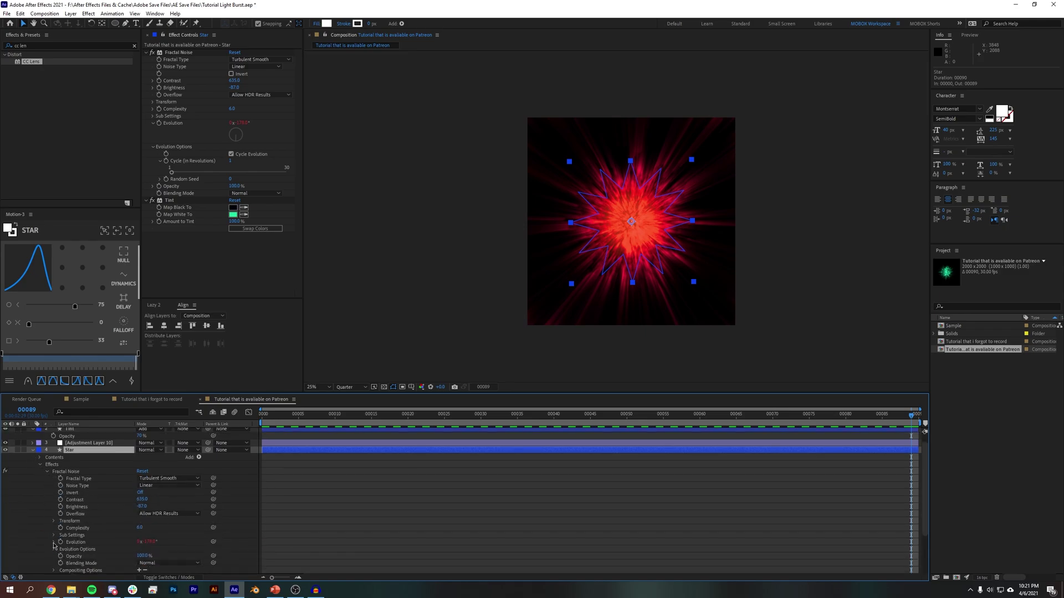
left_click(60, 541, "alt")
type("-transform.rotation*360/90")
left_click(520, 495)
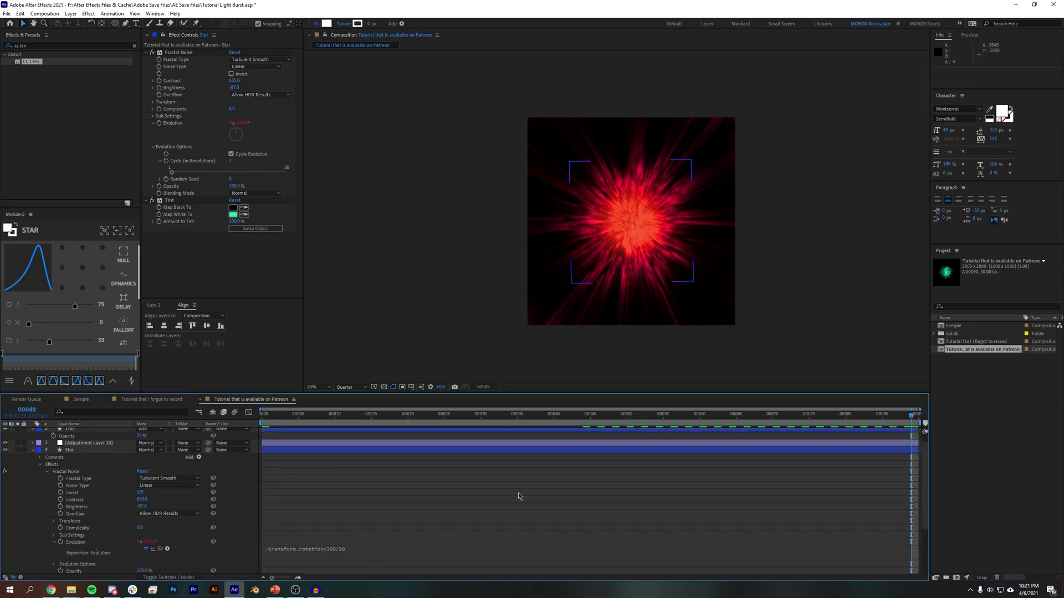
left_click(33, 449)
Play the animation from near its end to check the transition back to the start of the loop.
left_click_drag(910, 416, 889, 418)
key("space")
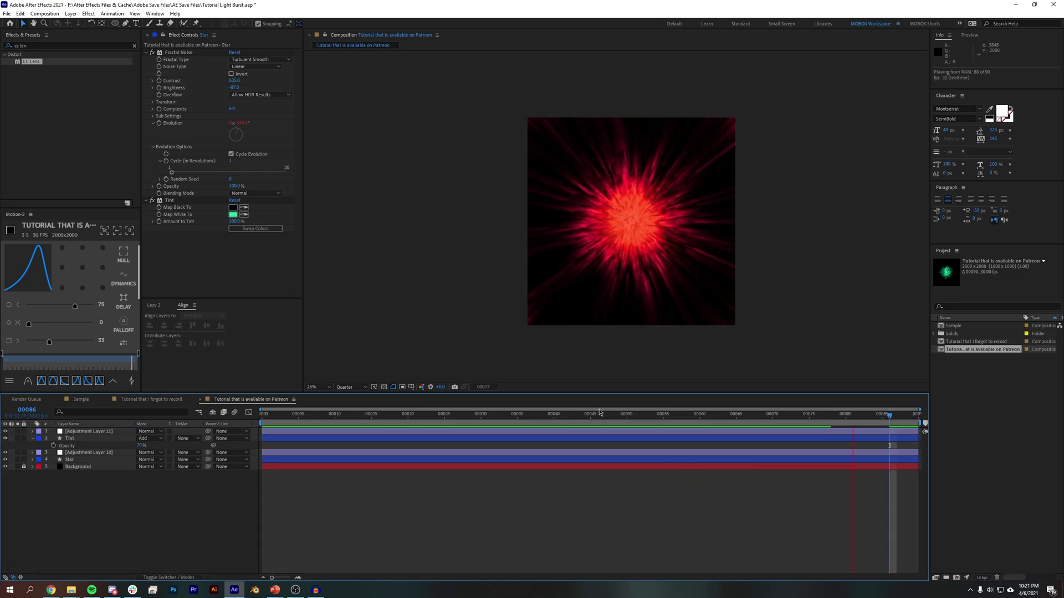
key("space")
left_click(87, 437)
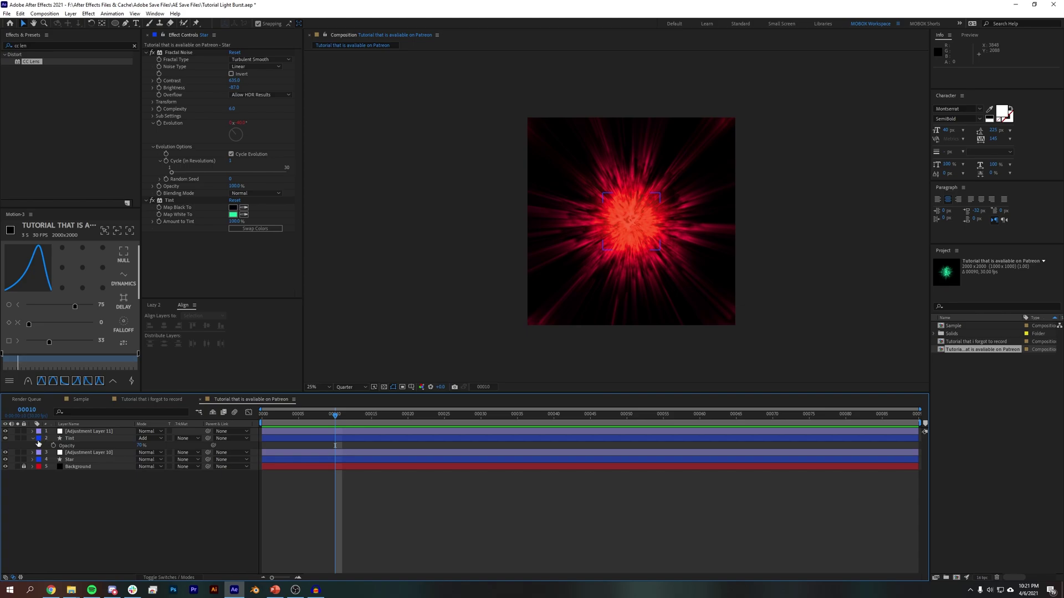
Apply the Noise effect to the top adjustment layer and set its Amount of Noise to 8%.
left_click(31, 438)
left_click(83, 431)
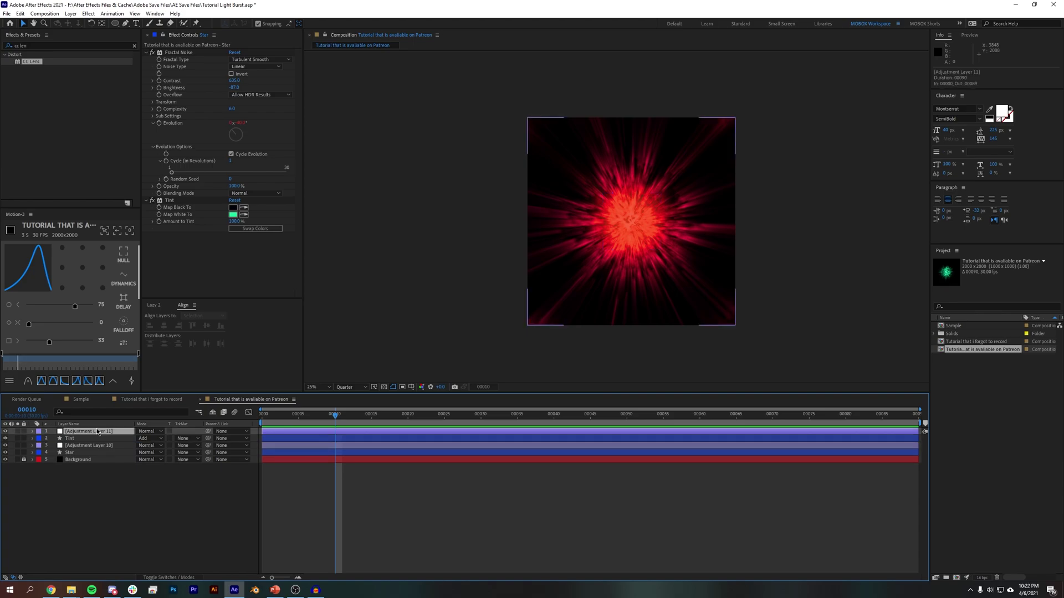
left_click(49, 46)
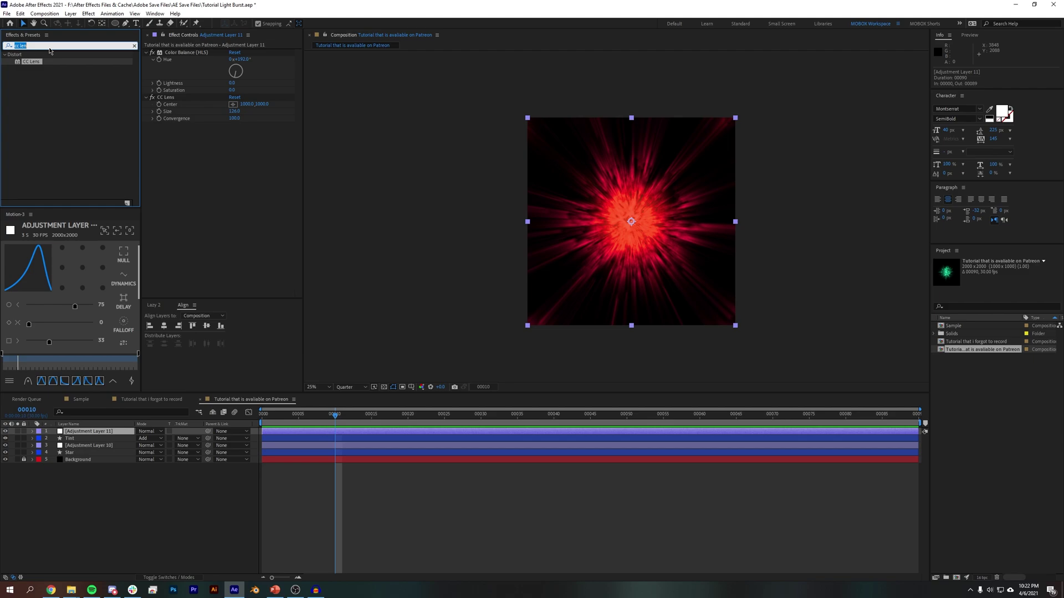
type("nois")
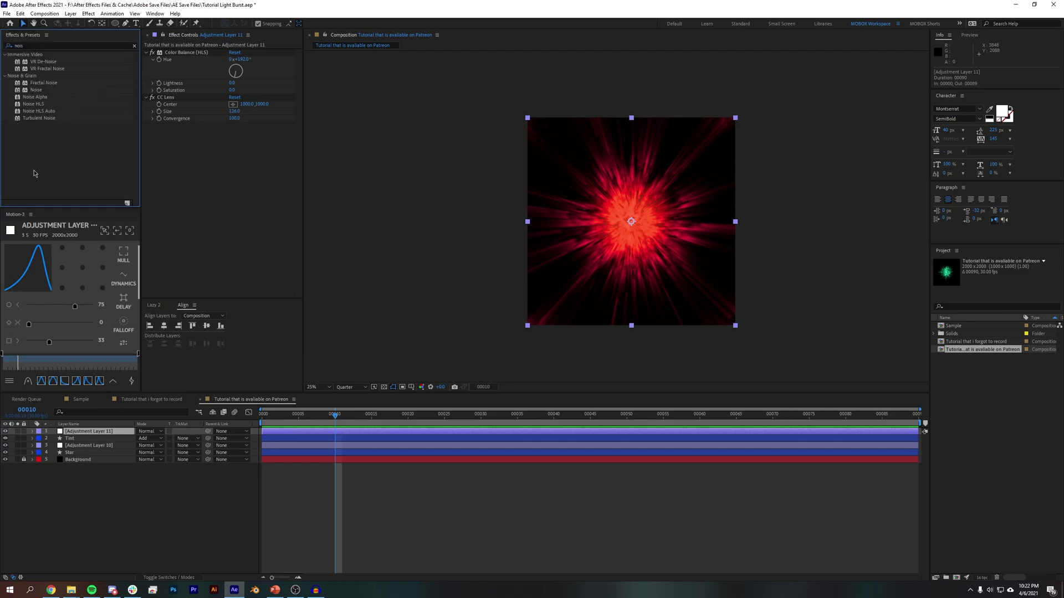
left_click_drag(36, 90, 160, 158)
left_click(234, 133)
type("8")
key("Return")
Inspect the noise grain on the light burst up close and play the animation to check it in motion.
scroll(613, 283, "up", 4)
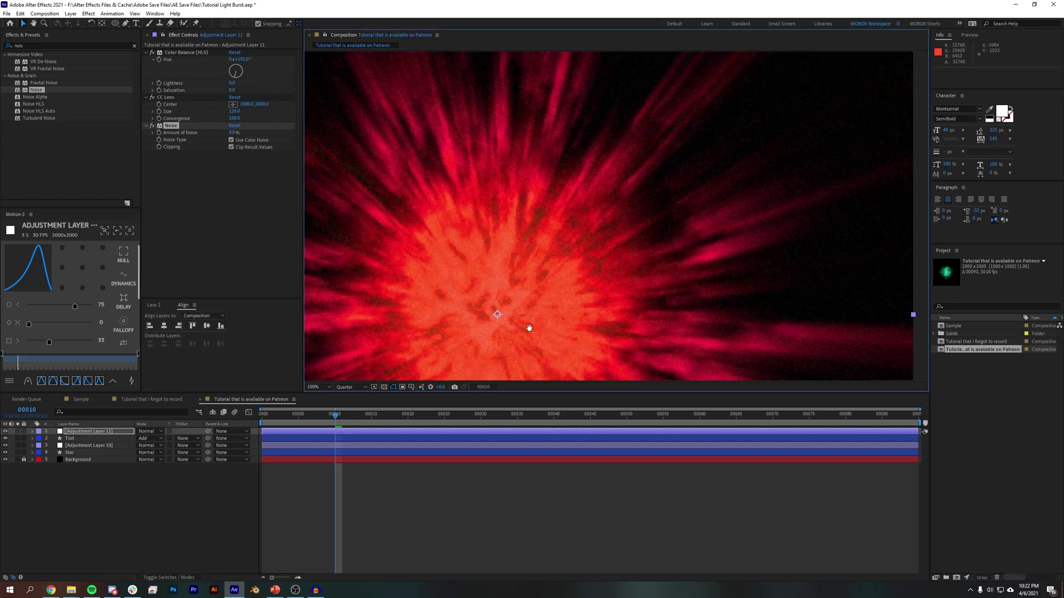
scroll(676, 149, "down", 2)
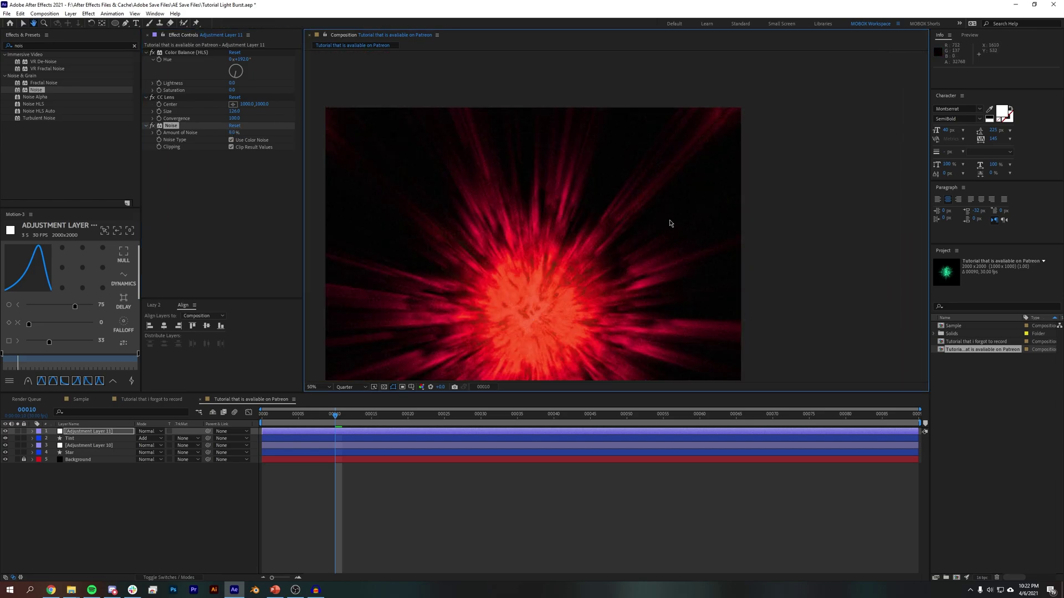
key("space")
scroll(656, 221, "up", 6)
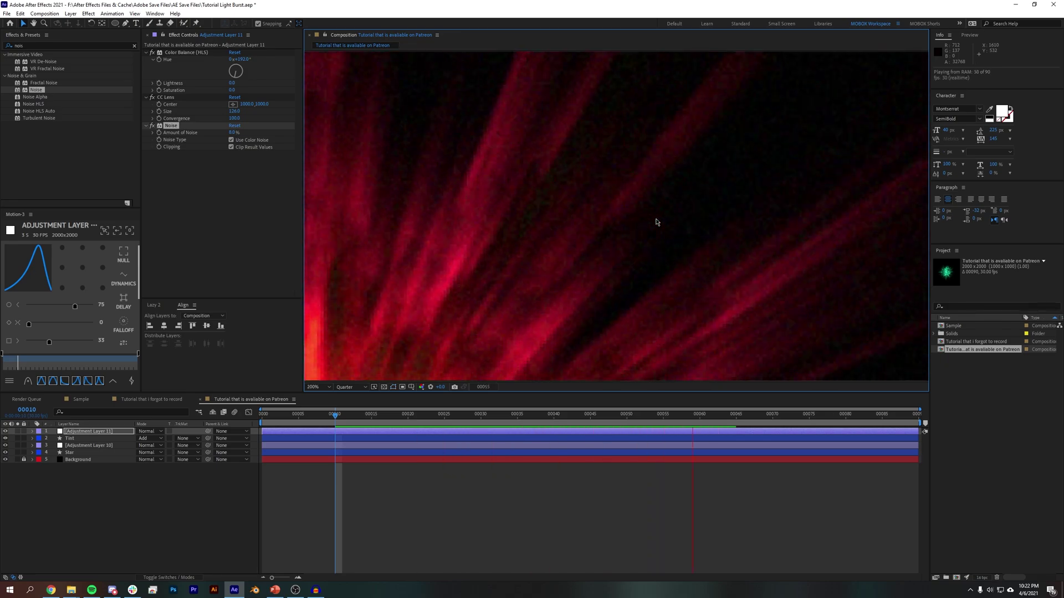
scroll(656, 221, "down", 5)
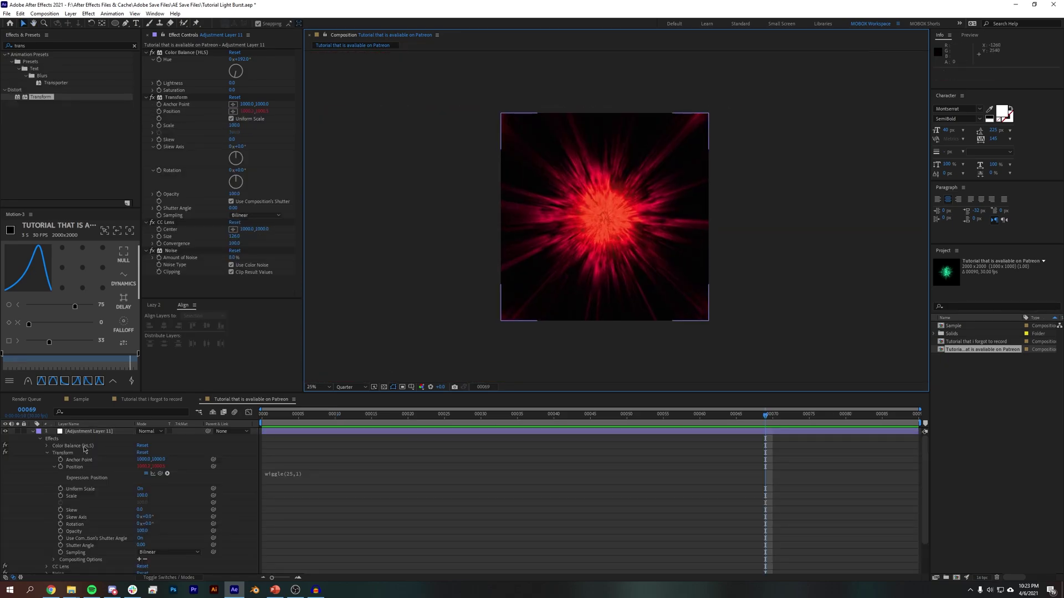
Collapse the top adjustment layer's expanded effect properties in the timeline and leave no layer selected.
left_click(33, 431)
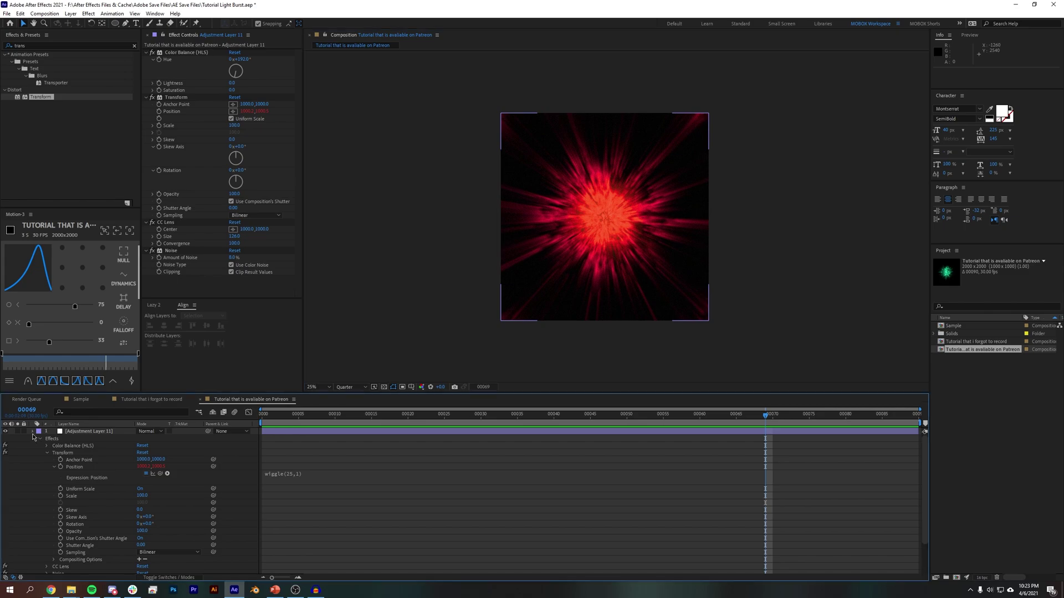
left_click(348, 333)
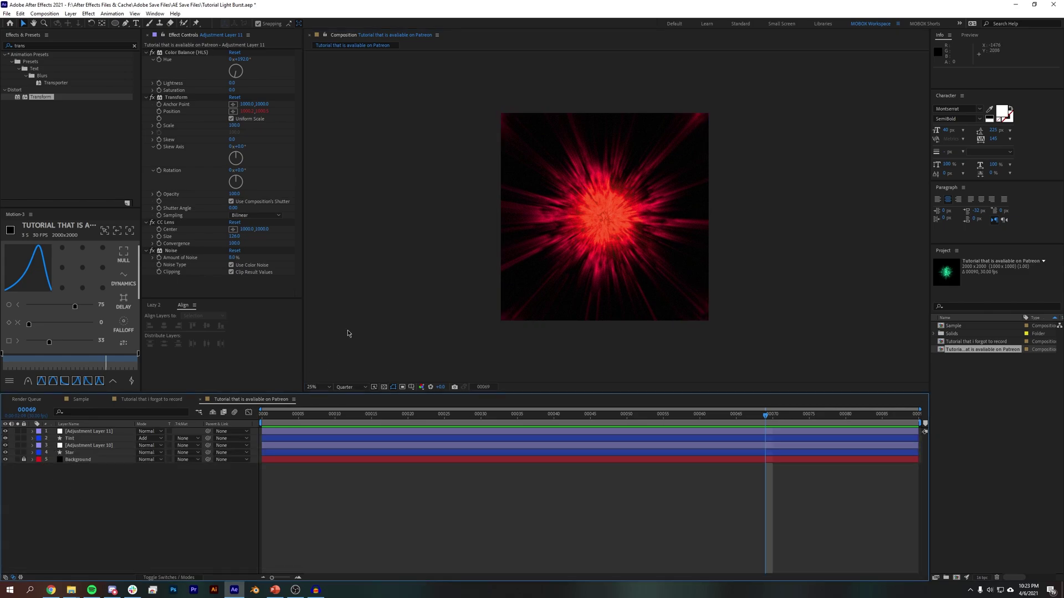